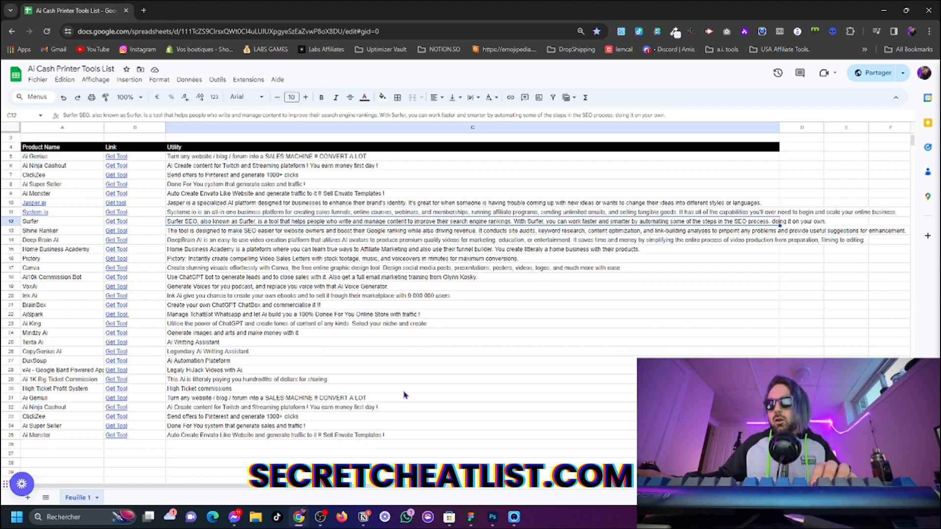
# - Open the Jasper.ai free-trial website through its link in the Ai Cash Printer Tools List
pyautogui.scroll(-1, 403, 392)
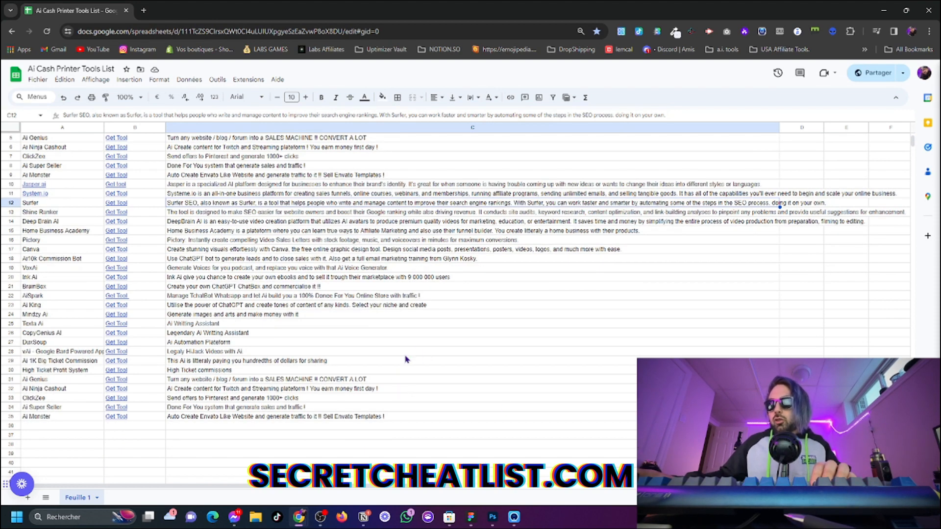
pyautogui.scroll(3, 438, 360)
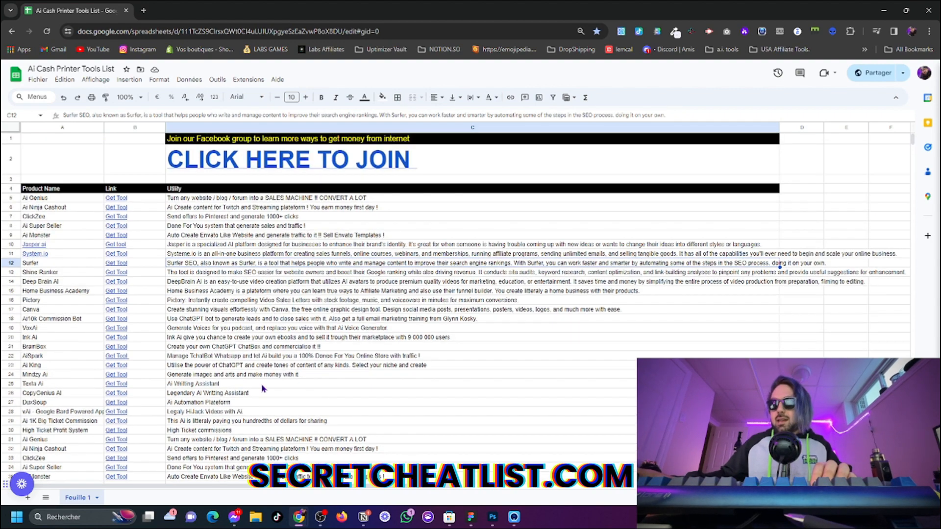
pyautogui.scroll(-3, 265, 385)
pyautogui.scroll(2, 70, 295)
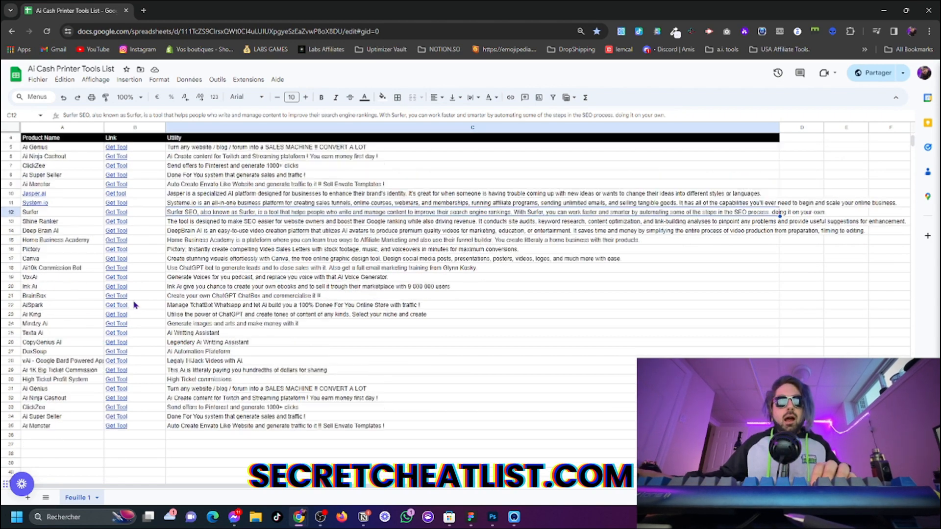
pyautogui.click(115, 236)
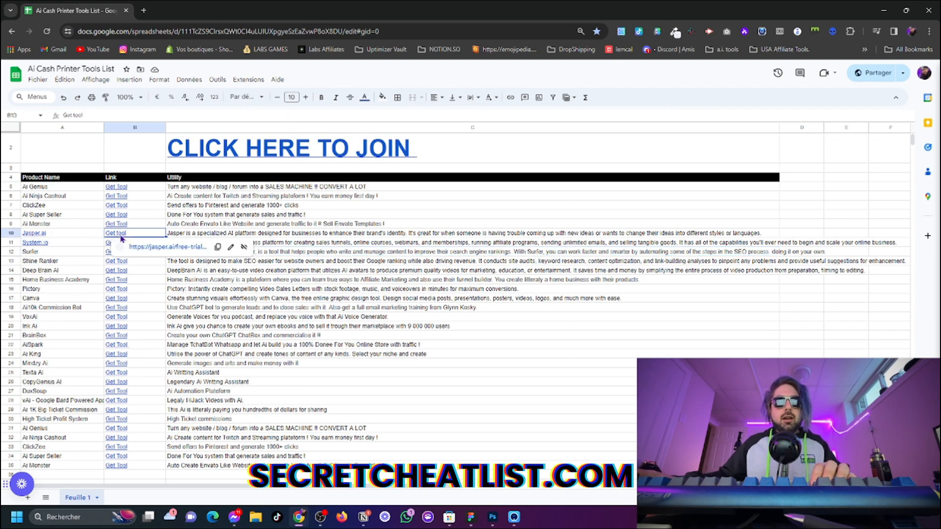
pyautogui.click(163, 247)
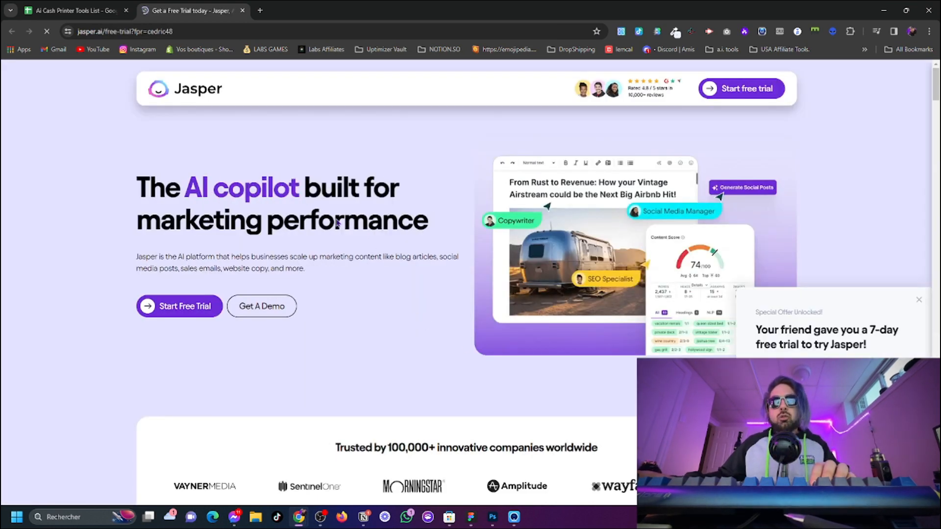
# - Look through the Jasper free-trial page, covering its features, demo video, customer testimonials, pricing and frequently asked questions
pyautogui.scroll(-1, 427, 276)
pyautogui.scroll(1, 412, 284)
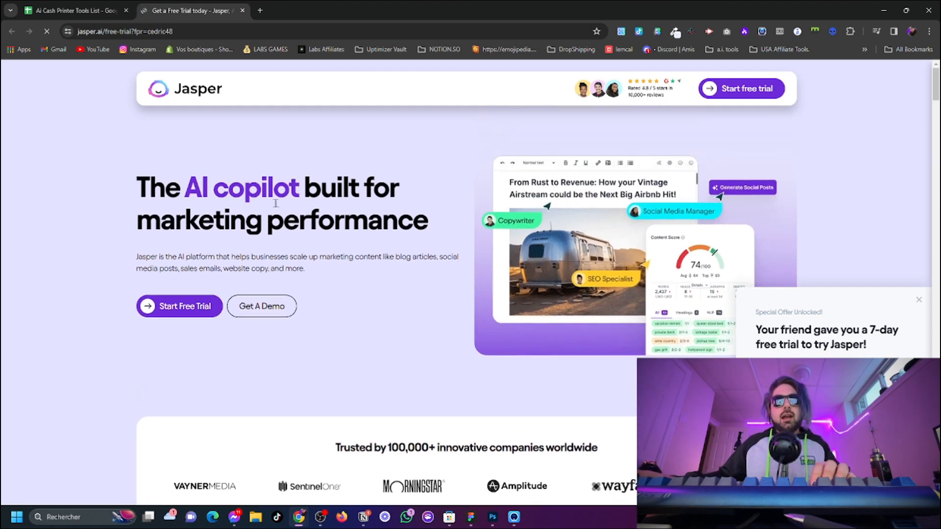
pyautogui.scroll(-1, 400, 318)
pyautogui.scroll(-3, 402, 319)
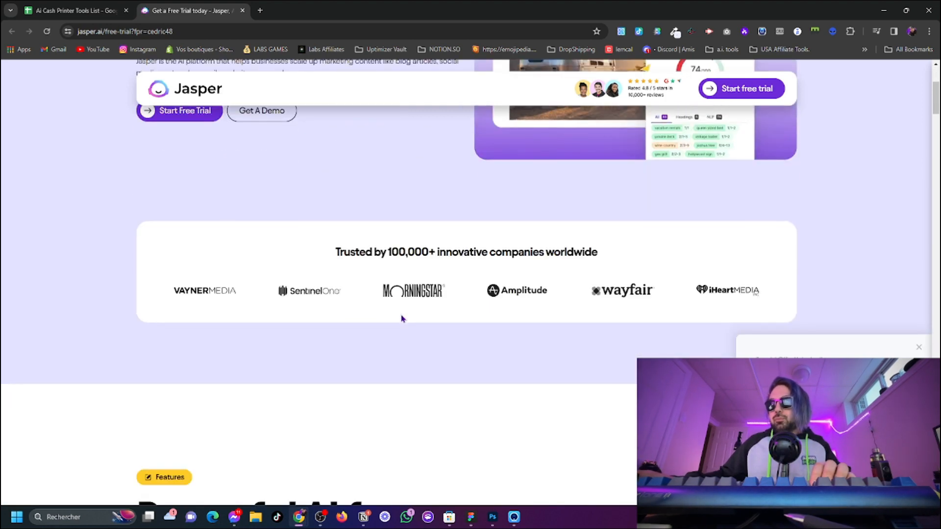
pyautogui.scroll(-2, 426, 324)
pyautogui.scroll(-8, 424, 324)
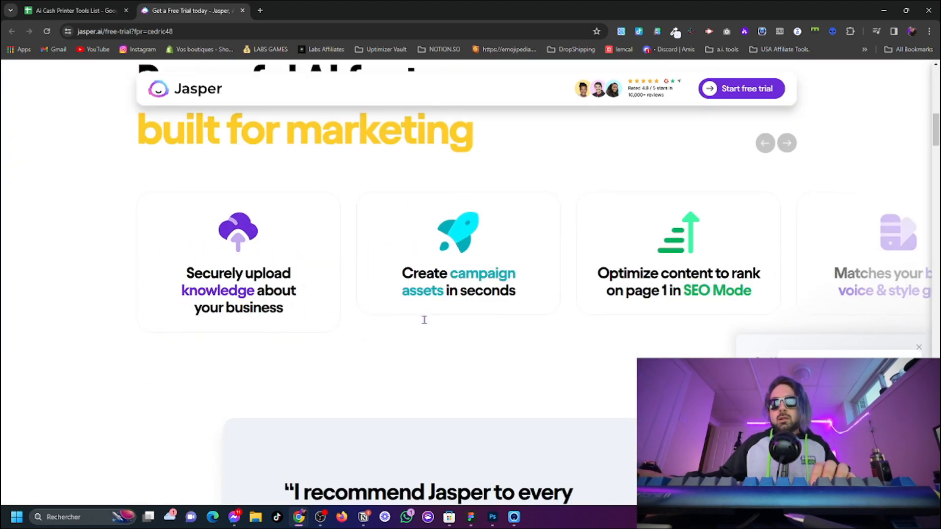
pyautogui.scroll(-13, 424, 322)
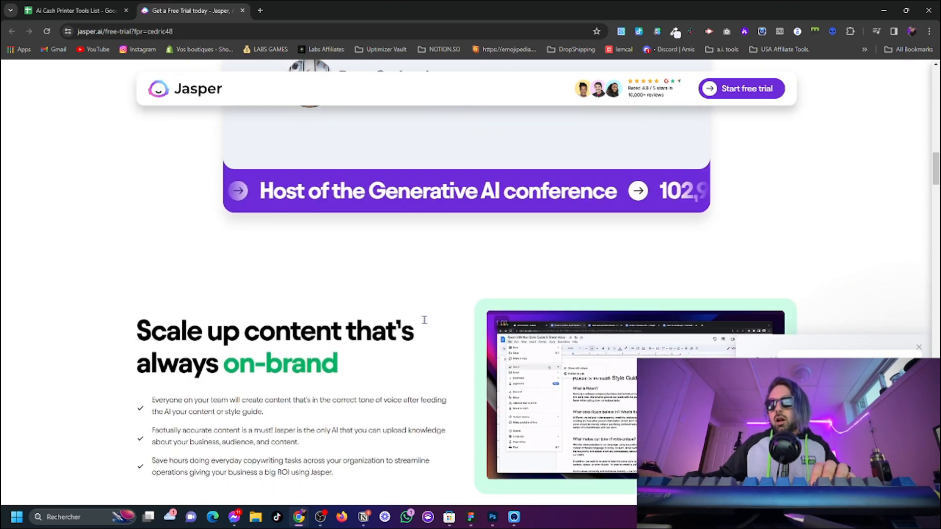
pyautogui.scroll(-8, 425, 324)
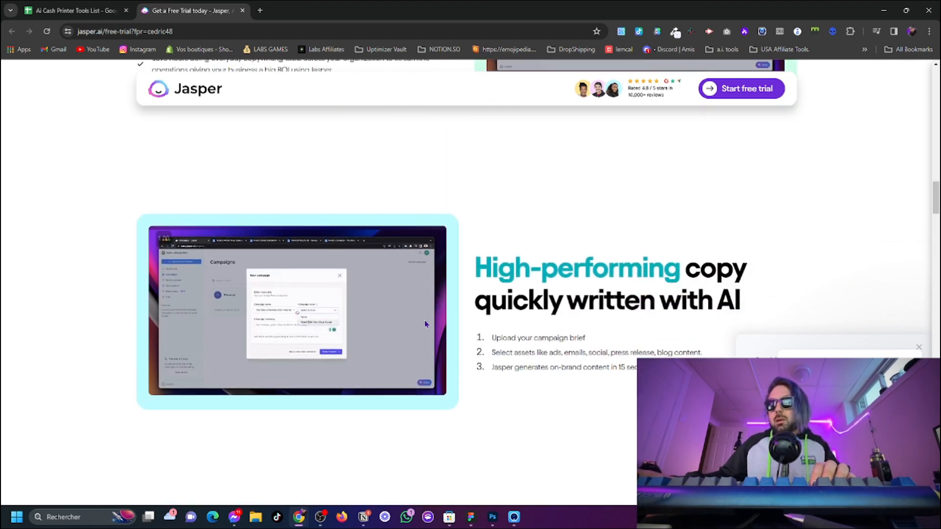
pyautogui.scroll(-17, 425, 324)
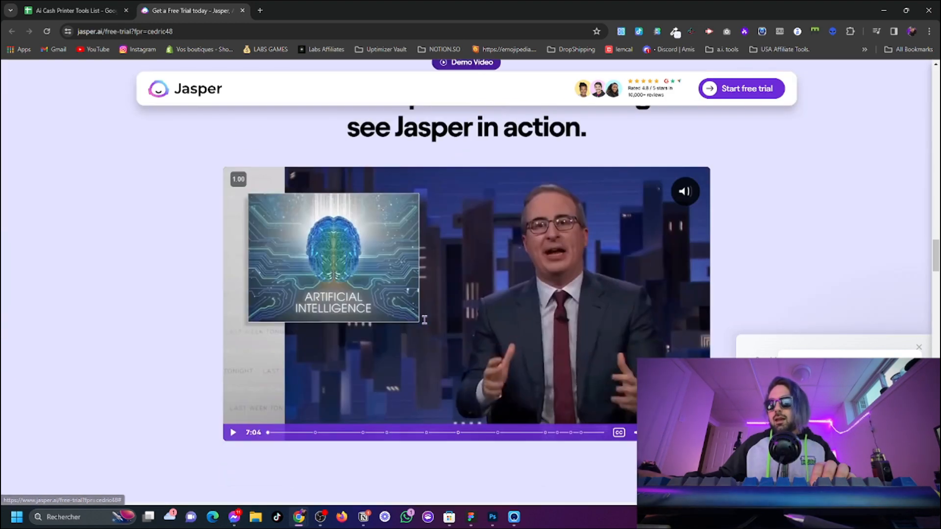
pyautogui.scroll(-17, 425, 323)
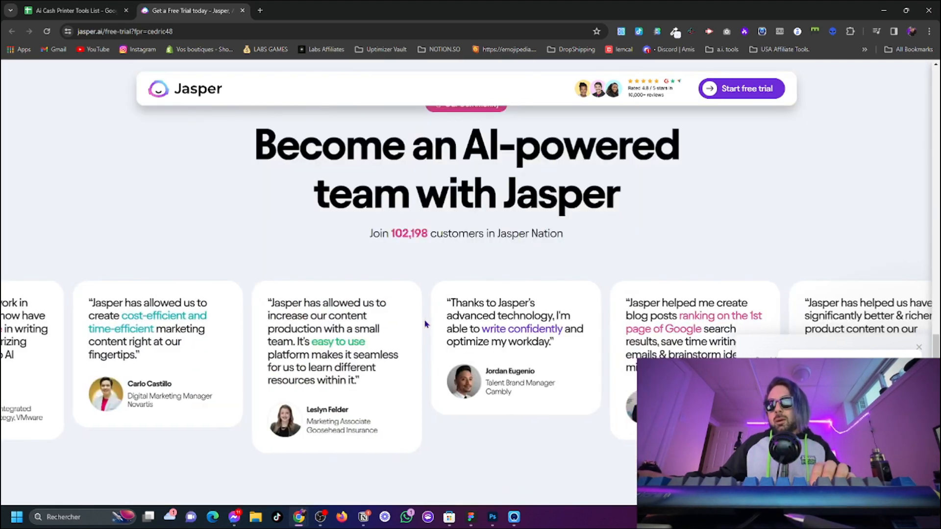
pyautogui.scroll(-2, 425, 323)
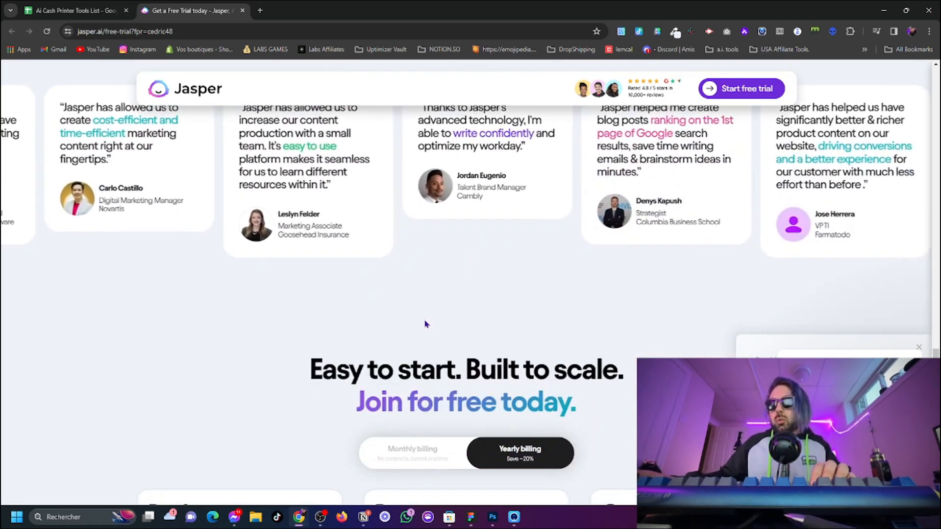
pyautogui.scroll(-20, 426, 324)
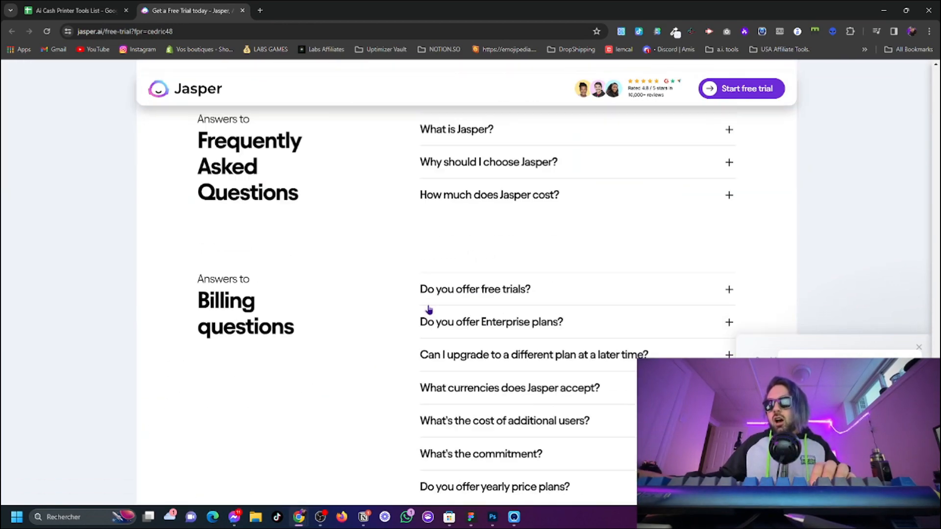
pyautogui.scroll(-1, 430, 308)
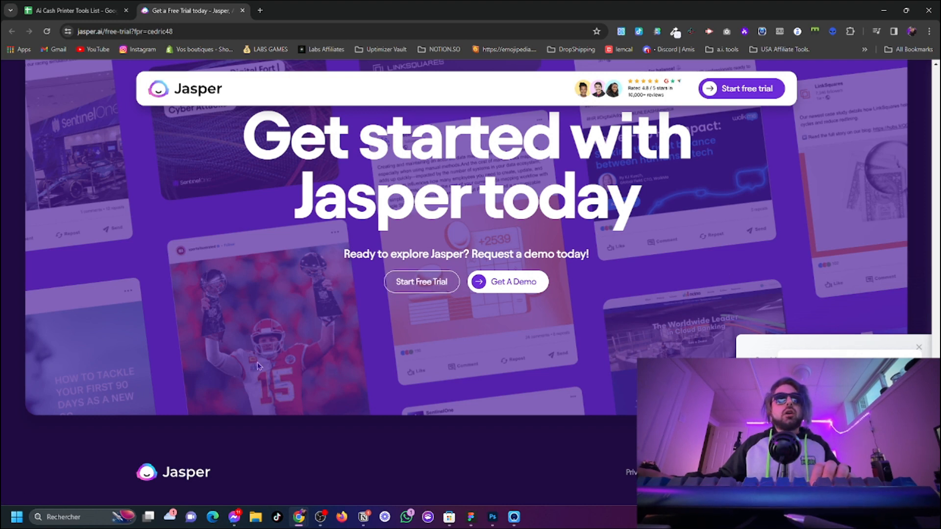
# - Shorten the page address to jasper.ai and load the Jasper home page
pyautogui.click(147, 32)
pyautogui.moveTo(212, 32); pyautogui.dragTo(148, 31)
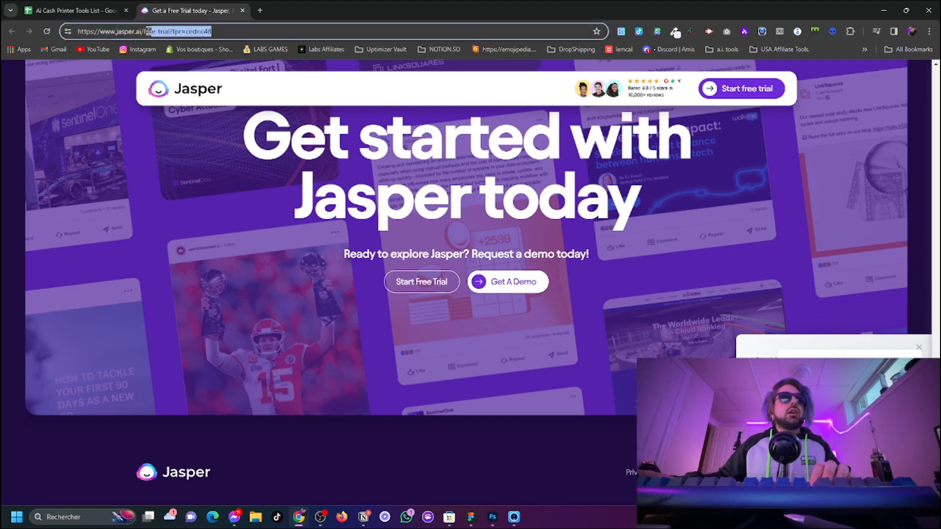
pyautogui.press('BackSpace')
pyautogui.press('Return')
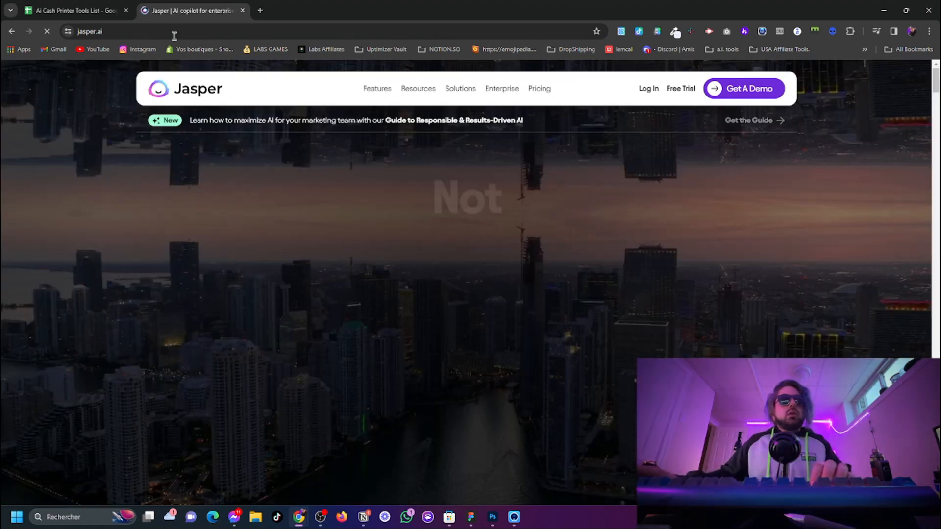
# - Open the Become an Affiliate Partner page from the partner links in the Jasper home page footer
pyautogui.scroll(-20, 122, 485)
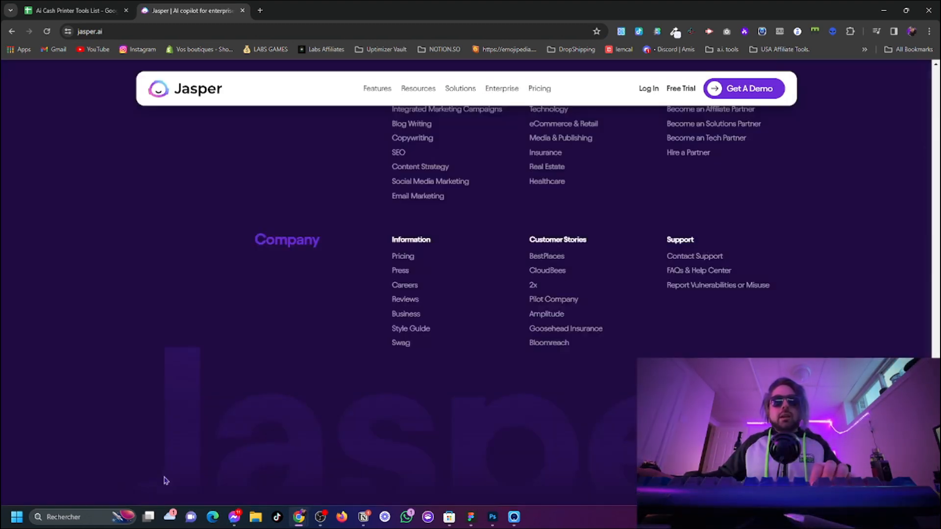
pyautogui.scroll(4, 493, 475)
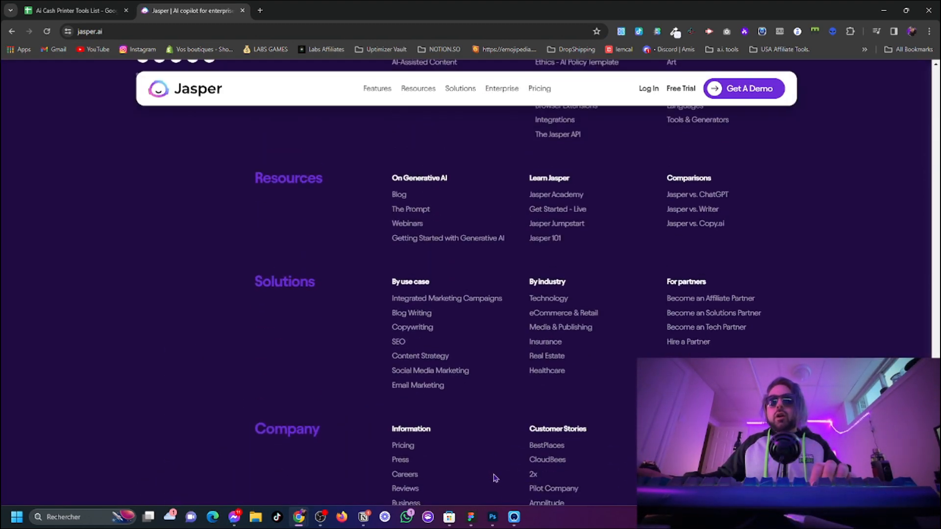
pyautogui.click(694, 303)
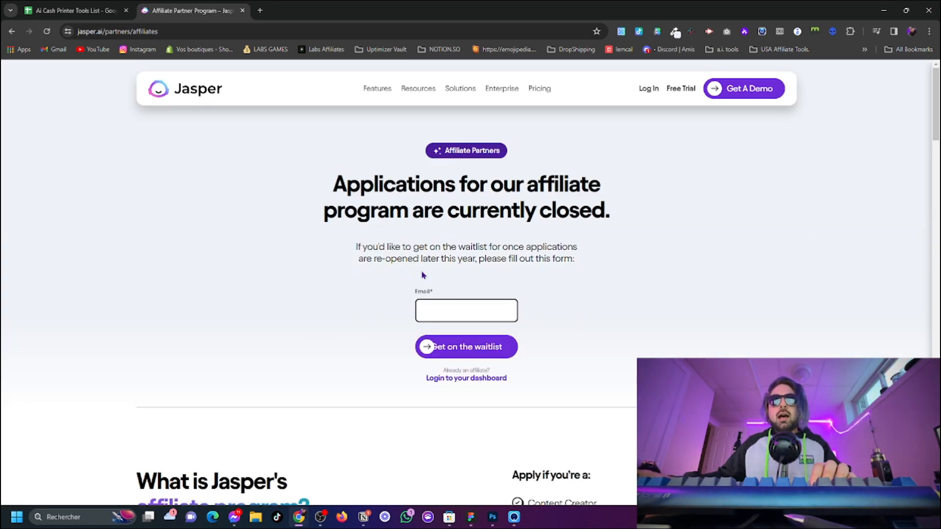
# - Go from the affiliate waitlist form to the dashboard login for existing affiliates
pyautogui.click(485, 315)
pyautogui.click(494, 389)
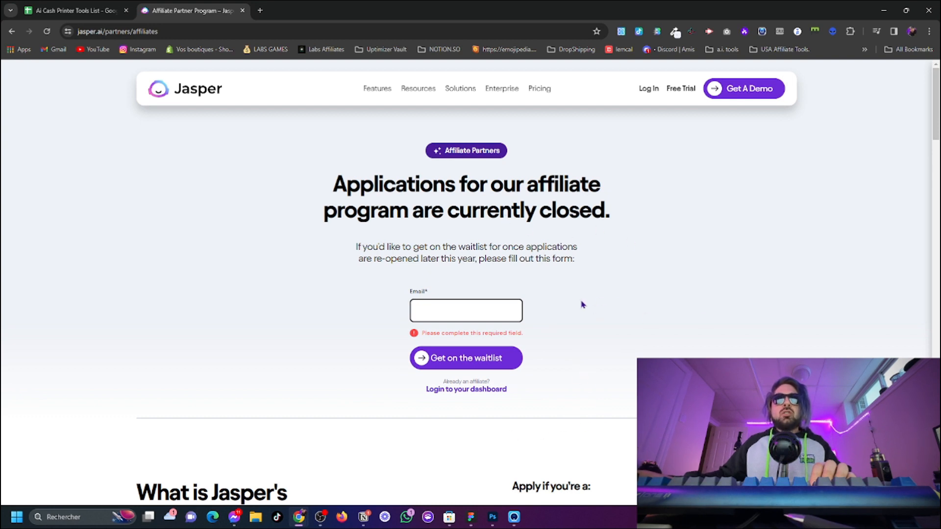
pyautogui.click(477, 310)
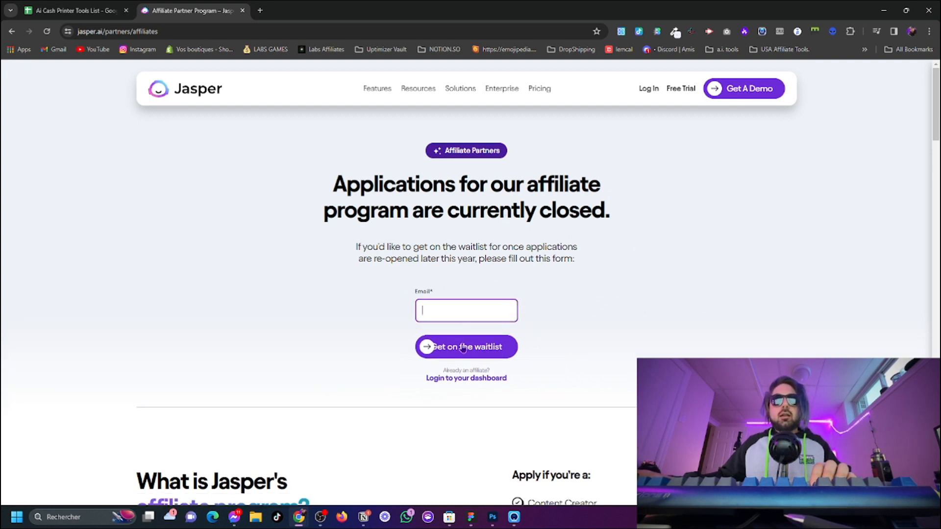
pyautogui.click(460, 372)
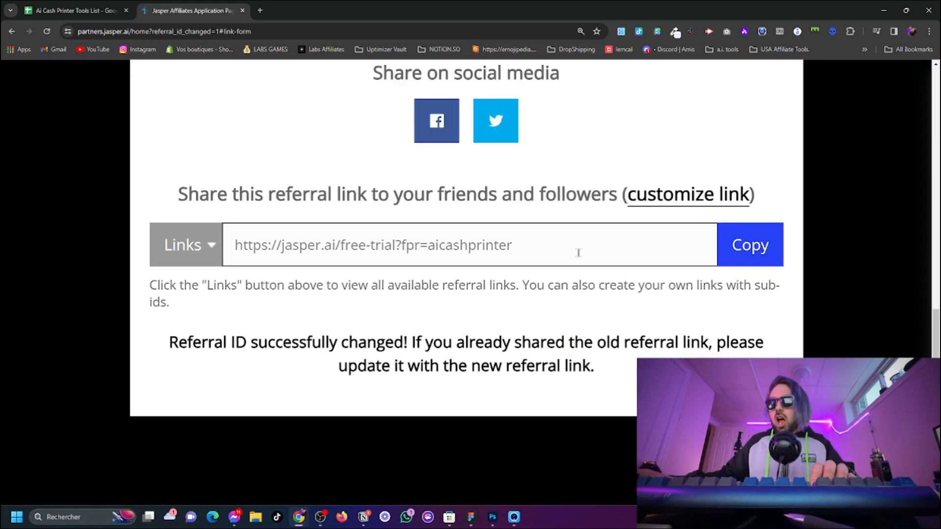
# - Copy the Jasper free-trial referral link ending in aicashprinter from the affiliate dashboard
pyautogui.moveTo(534, 255); pyautogui.dragTo(230, 248)
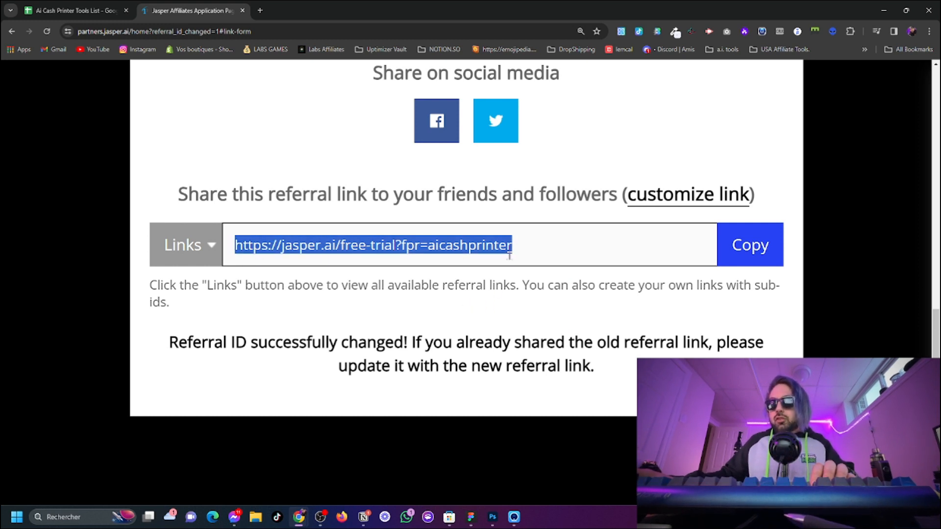
pyautogui.click(482, 247)
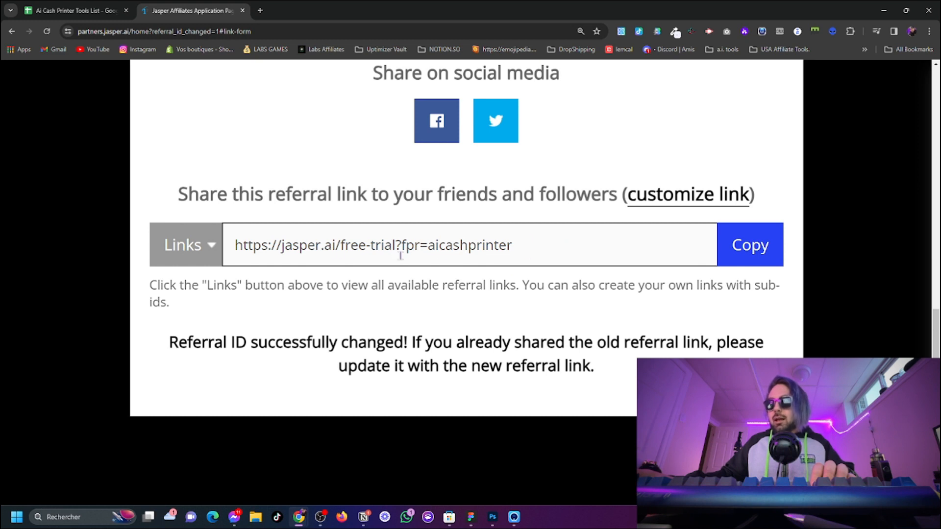
pyautogui.moveTo(512, 251); pyautogui.dragTo(460, 251)
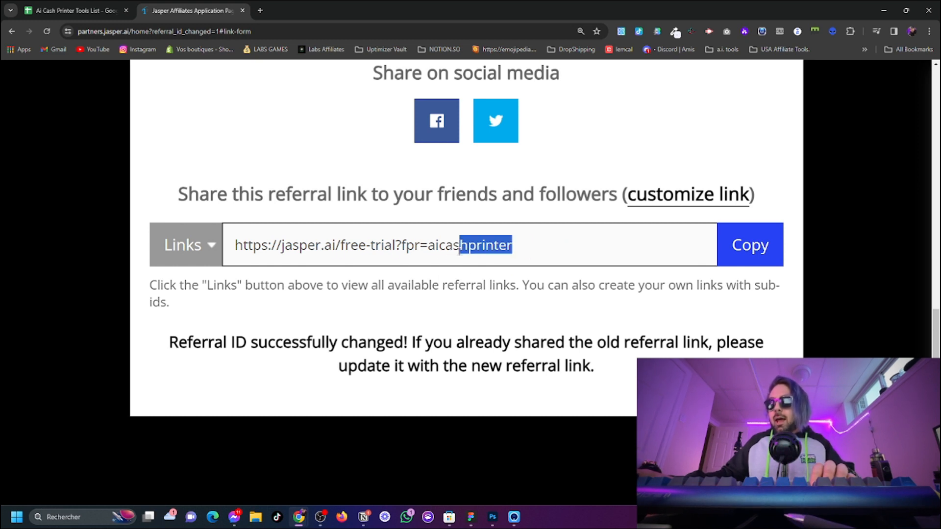
pyautogui.click(460, 251)
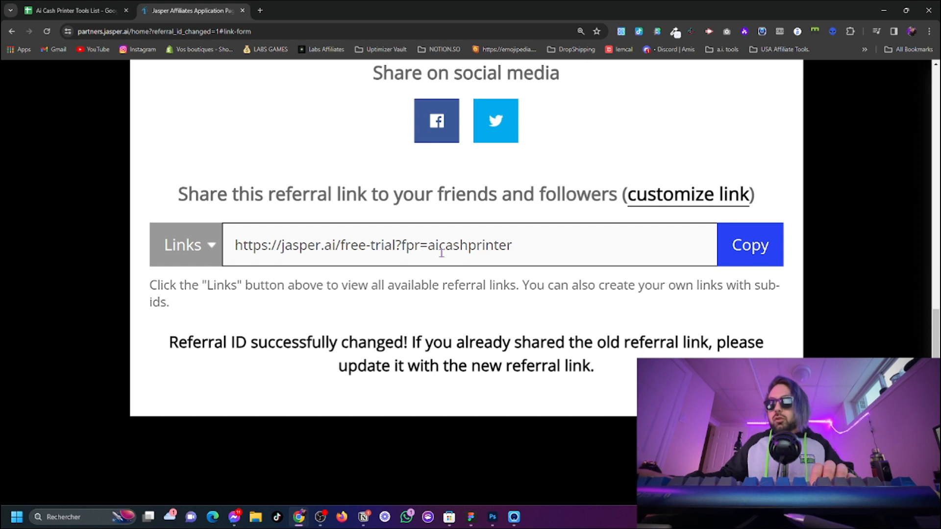
pyautogui.scroll(-1, 441, 253)
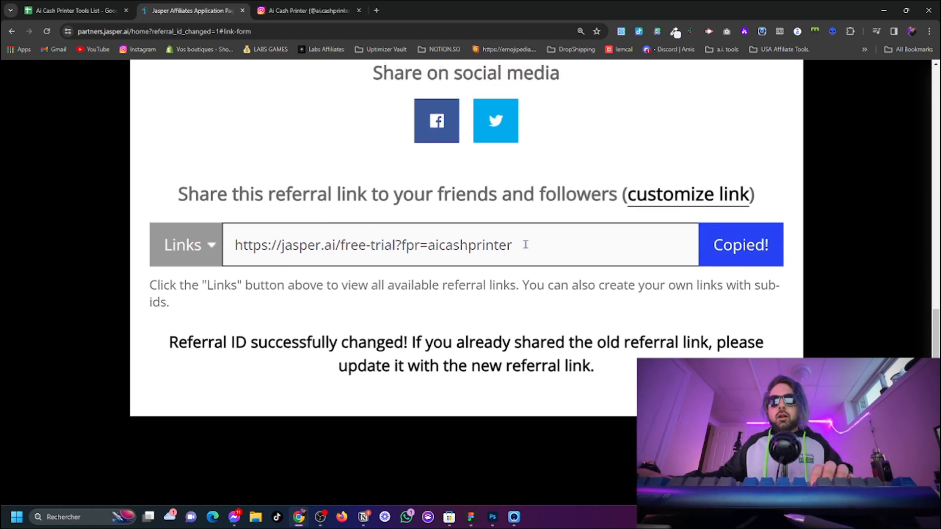
pyautogui.moveTo(526, 245); pyautogui.dragTo(372, 235)
pyautogui.click(734, 247)
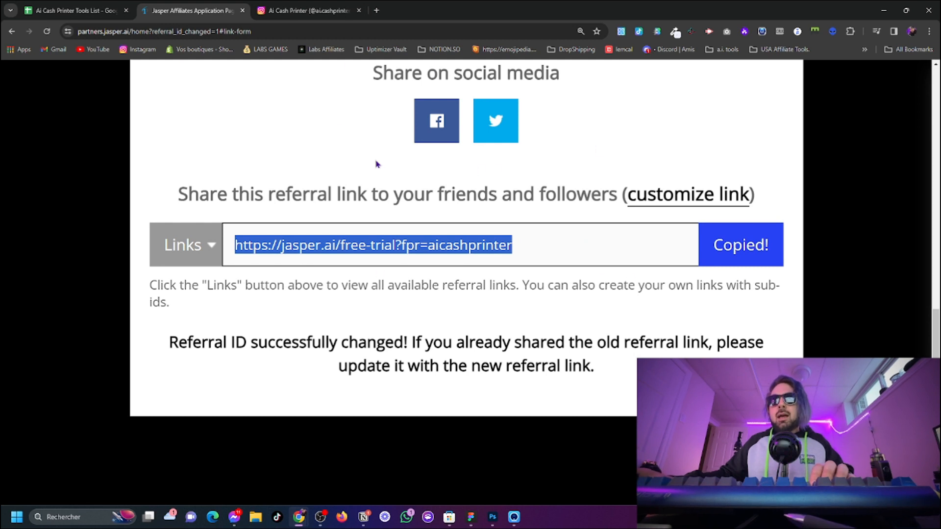
# - Switch to Instagram and open the shinefyai profile from the recent searches
pyautogui.click(309, 11)
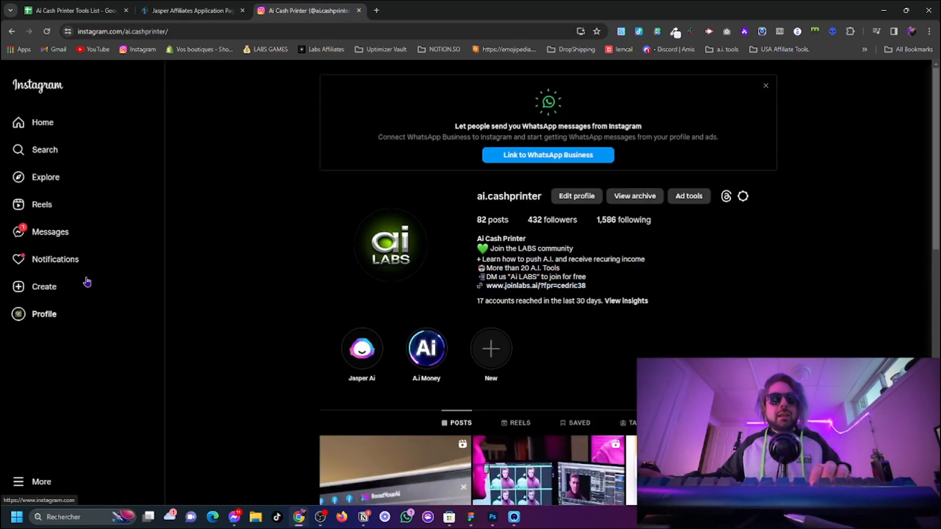
pyautogui.click(42, 151)
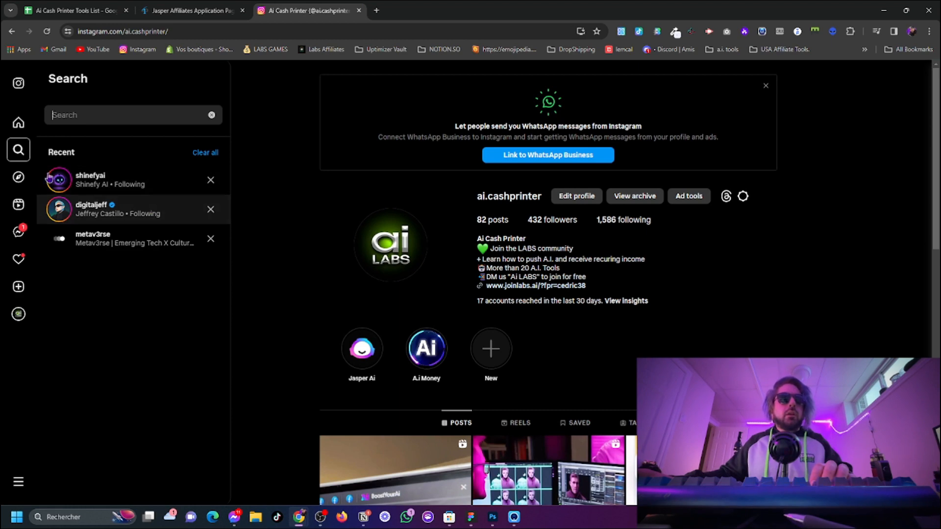
pyautogui.click(122, 181)
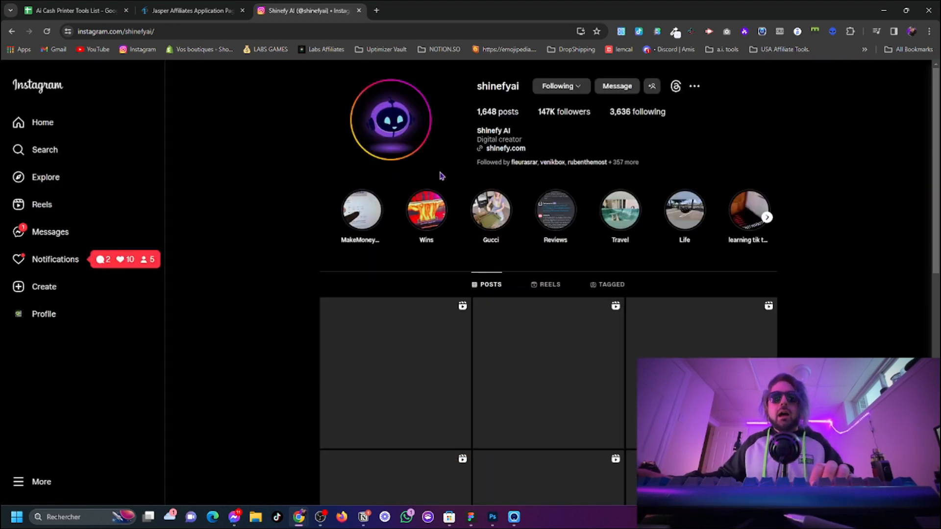
# - Look through the posts on the shinefyai profile to examine its content style
pyautogui.scroll(-3, 584, 323)
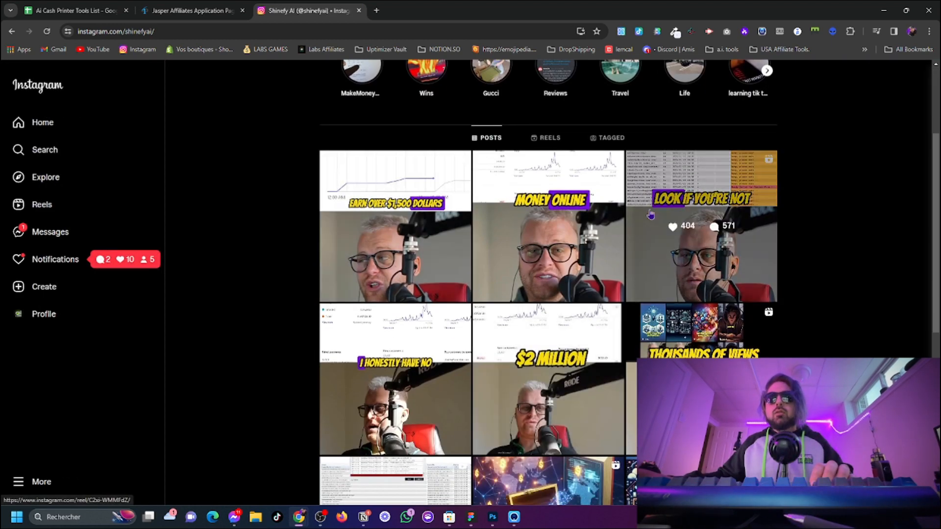
pyautogui.scroll(3, 594, 334)
pyautogui.scroll(-5, 595, 333)
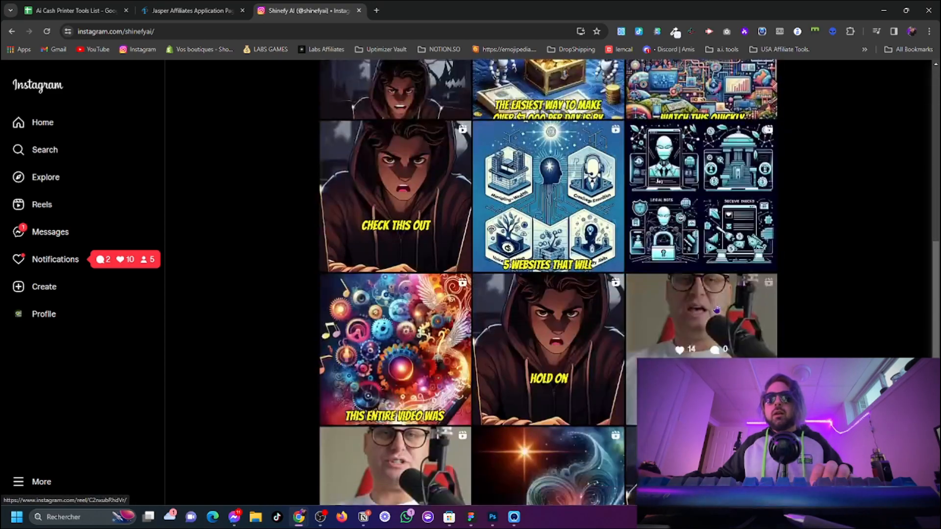
pyautogui.scroll(5, 710, 284)
pyautogui.scroll(-10, 620, 349)
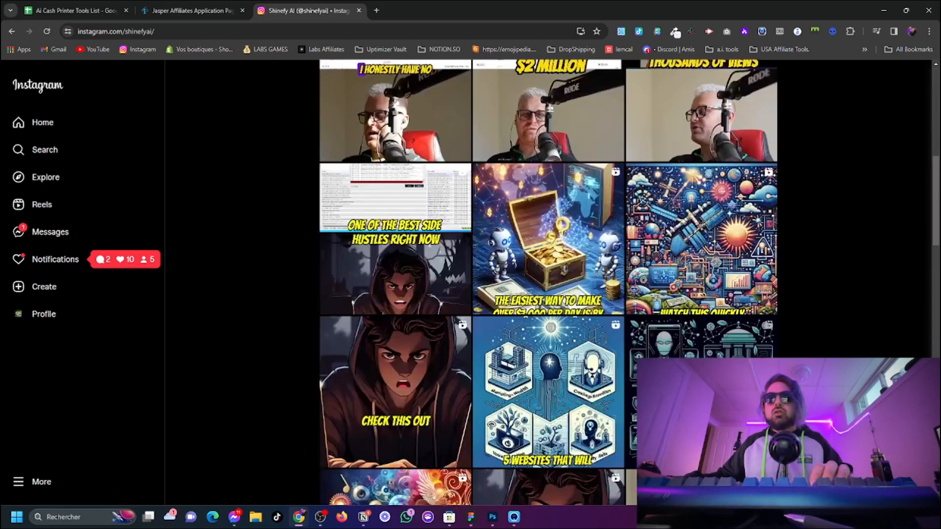
# - Open the follower list of the shinefyai profile and look through the accounts that follow it
pyautogui.scroll(10, 620, 348)
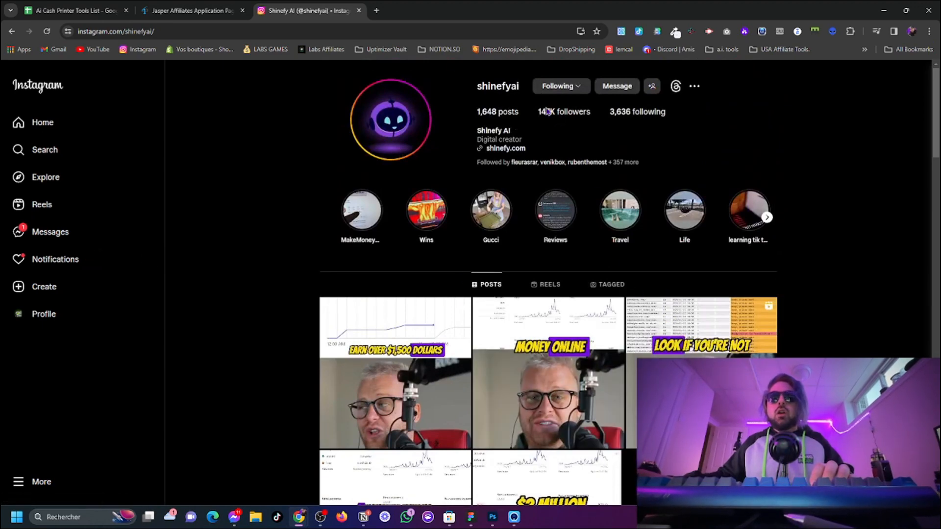
pyautogui.click(551, 113)
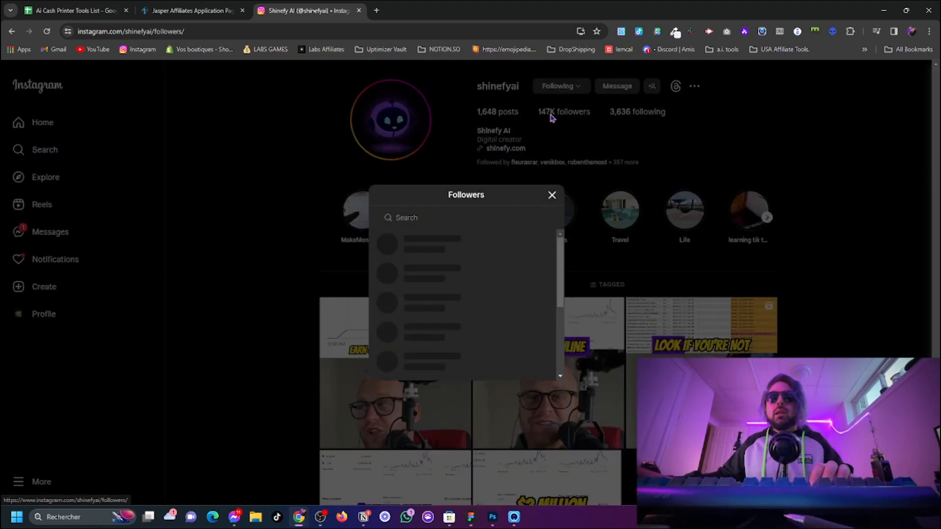
pyautogui.scroll(-5, 461, 267)
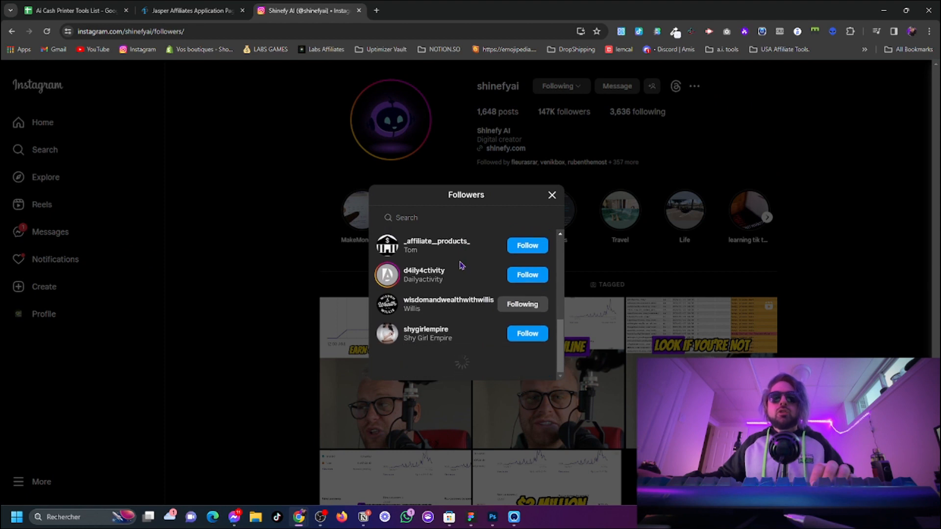
pyautogui.scroll(4, 461, 267)
pyautogui.scroll(-4, 461, 267)
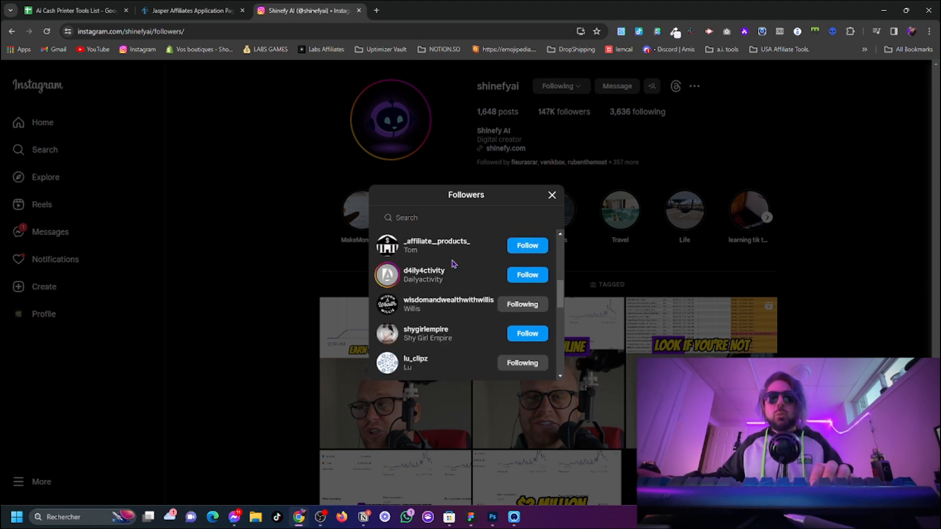
pyautogui.scroll(-5, 441, 293)
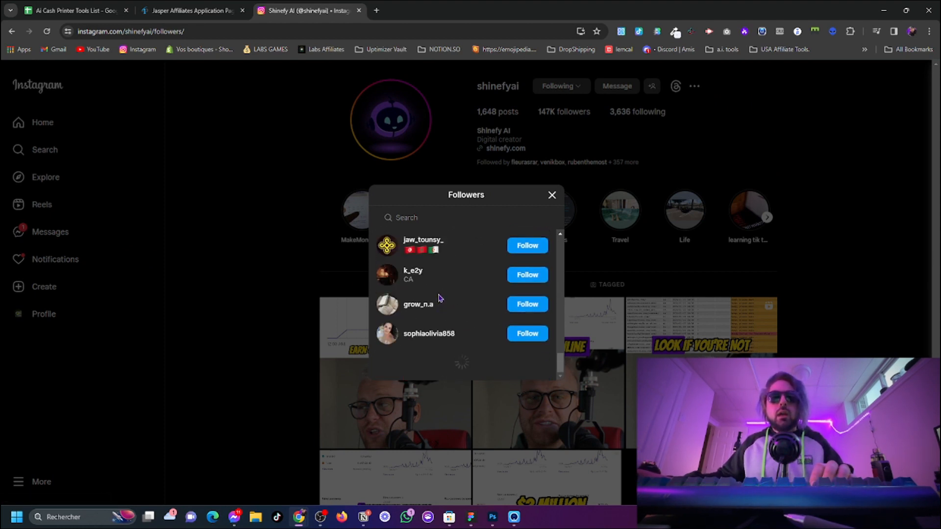
pyautogui.scroll(-3, 444, 319)
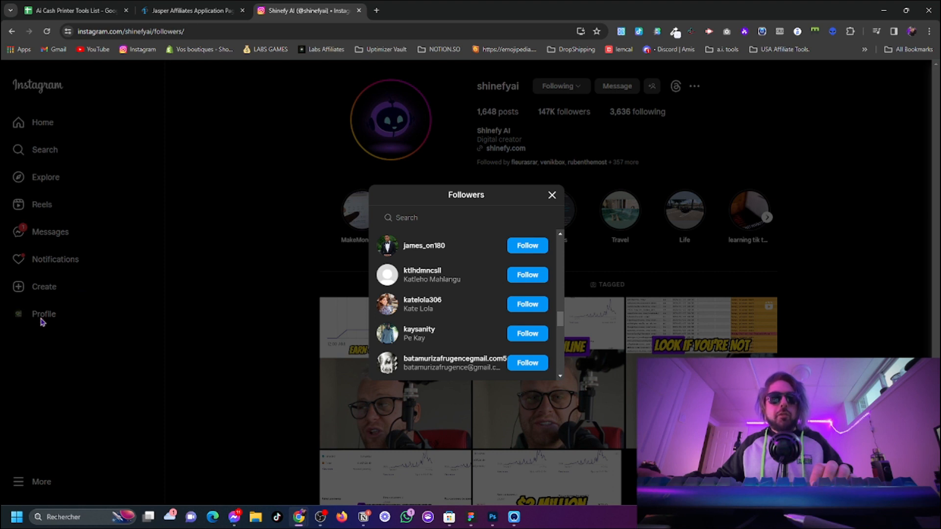
pyautogui.scroll(-5, 498, 290)
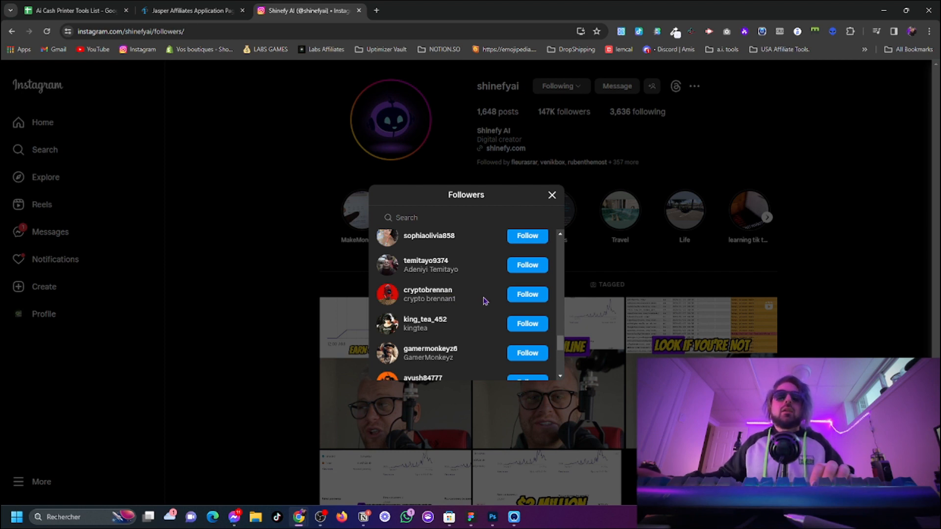
# - Revisit the Jasper referral link page, and close the shinefyai follower list back on Instagram
pyautogui.click(185, 10)
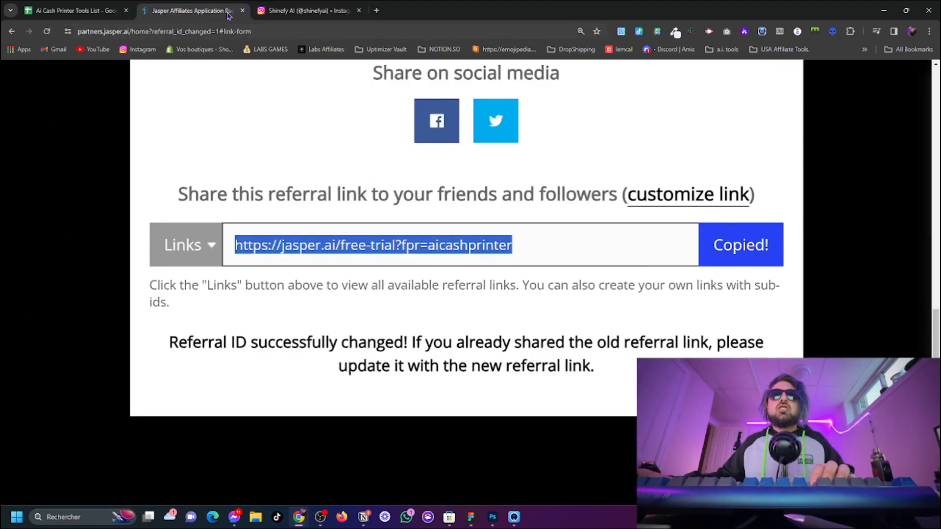
pyautogui.click(286, 11)
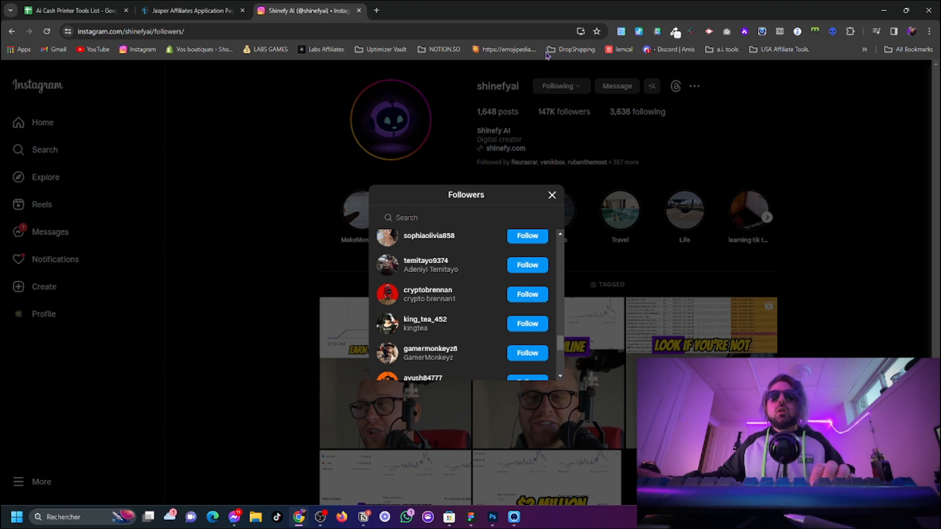
pyautogui.click(621, 32)
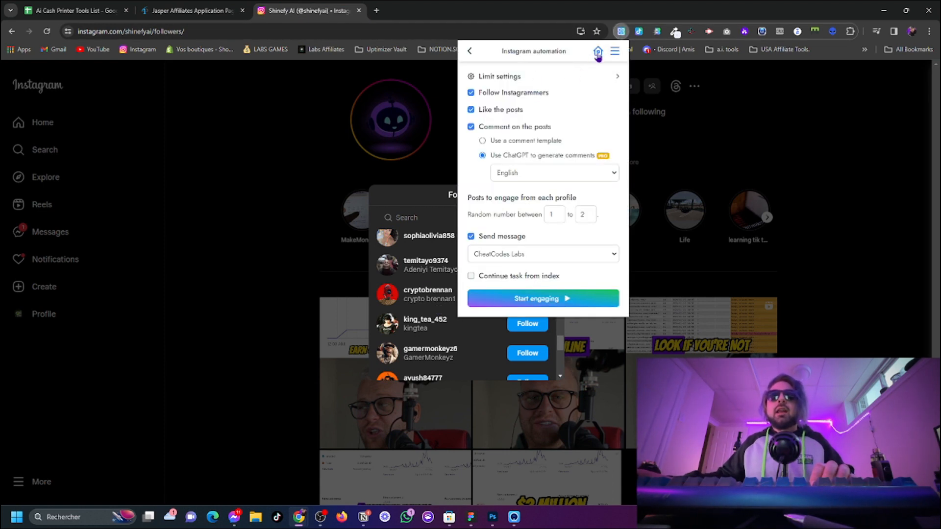
pyautogui.click(204, 140)
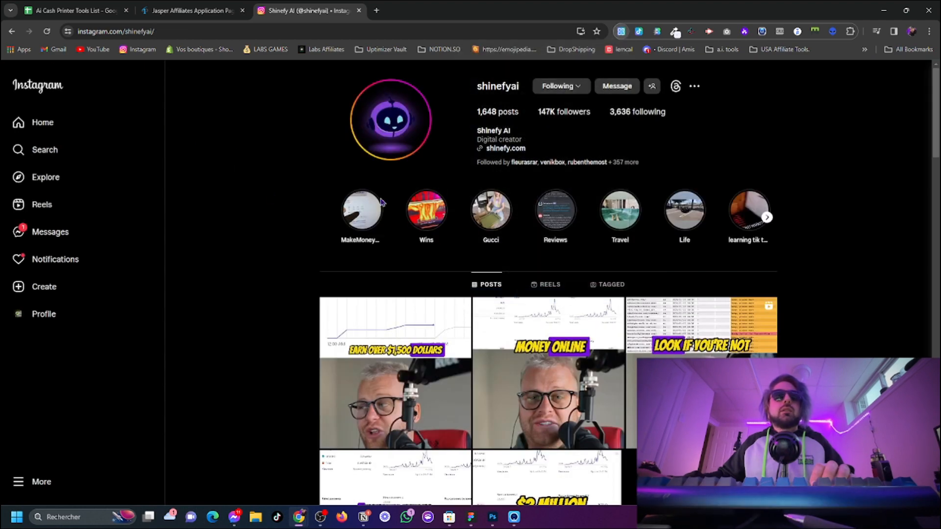
# - Open the Leads Connect browser extension and view its available engagement tools
pyautogui.click(623, 32)
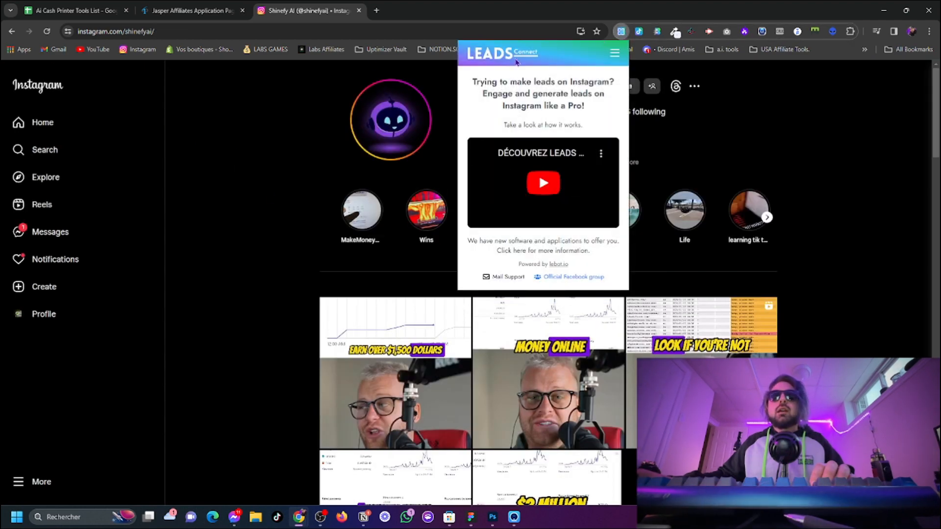
pyautogui.click(612, 55)
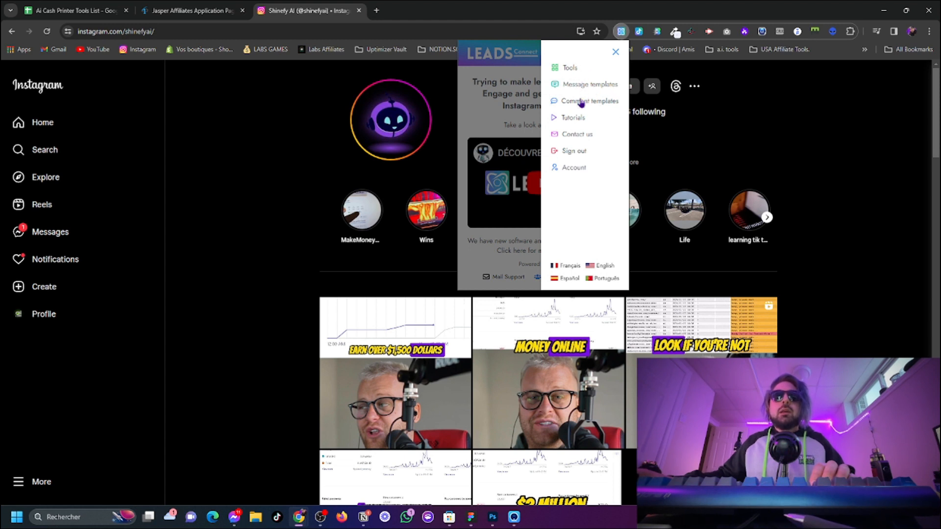
pyautogui.click(569, 72)
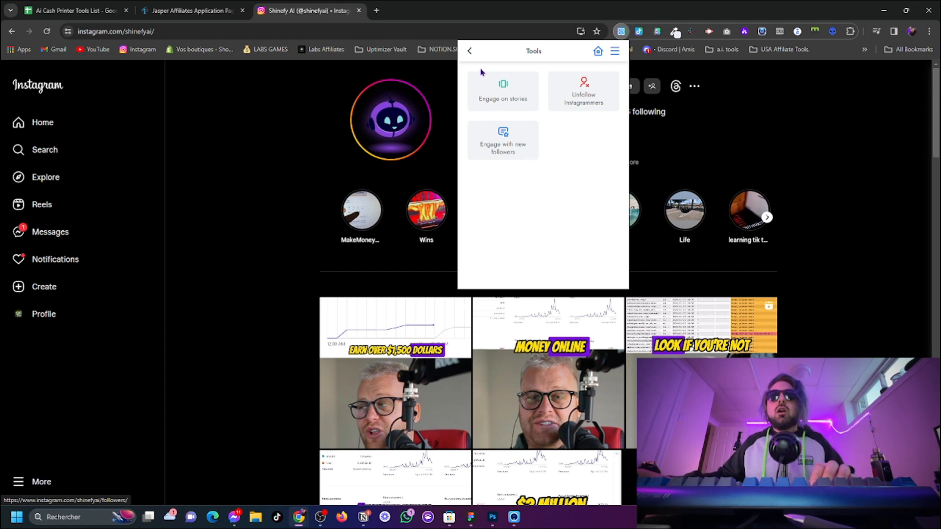
pyautogui.click(470, 52)
# - Start a new comment template in Leads Connect and title it jasper.ai
pyautogui.click(618, 56)
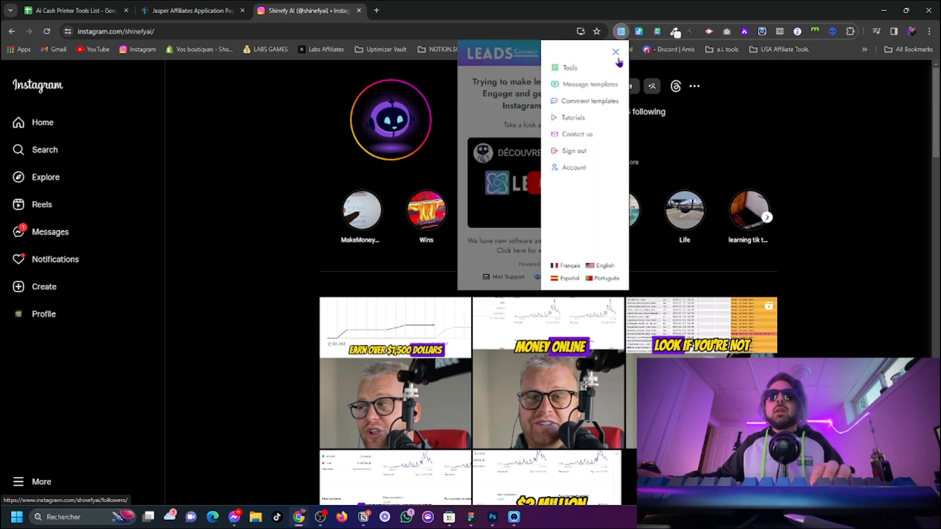
pyautogui.click(593, 87)
pyautogui.click(556, 87)
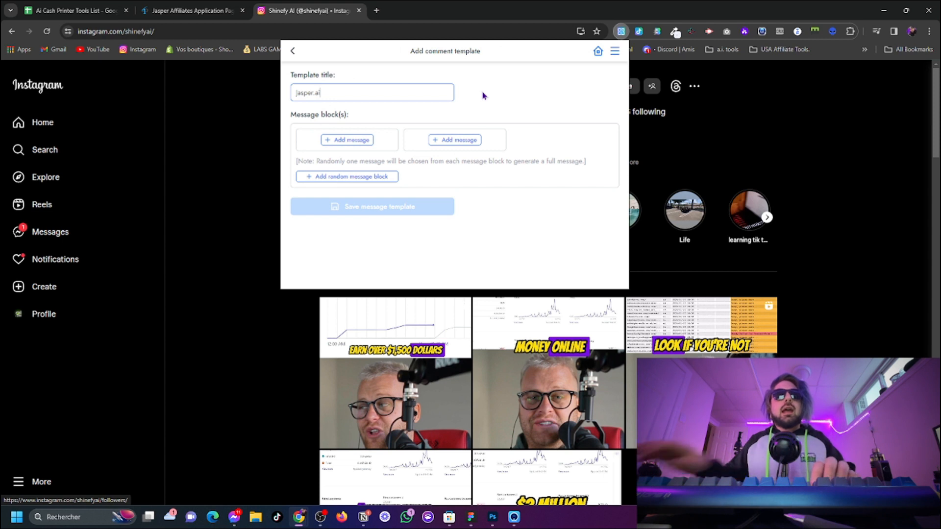
# - Add the greetings "Hi !" and "Hey !" as two messages in the template's first message block
pyautogui.click(356, 140)
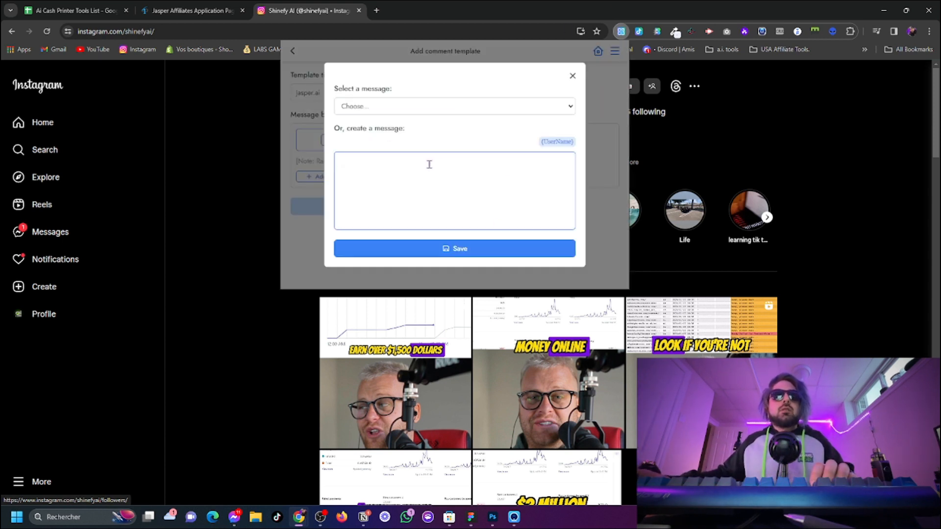
pyautogui.write('Hi !')
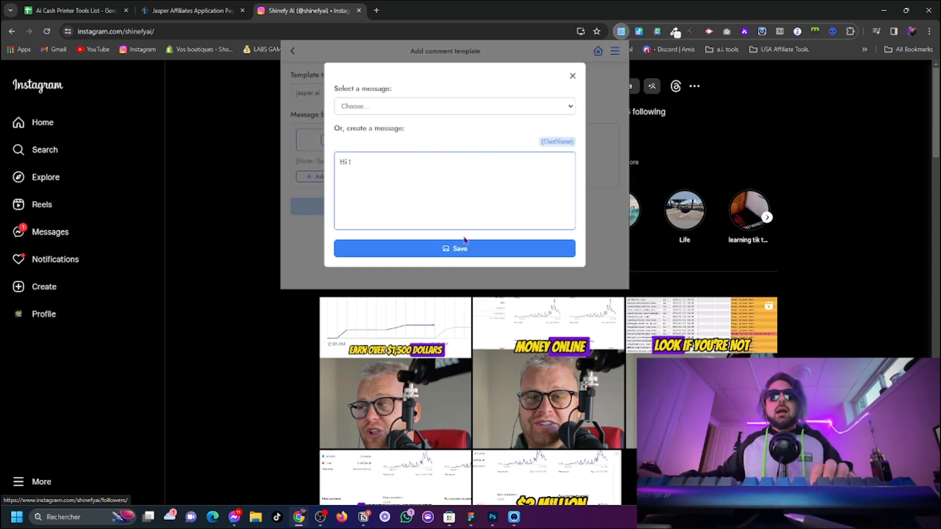
pyautogui.click(461, 247)
pyautogui.click(347, 152)
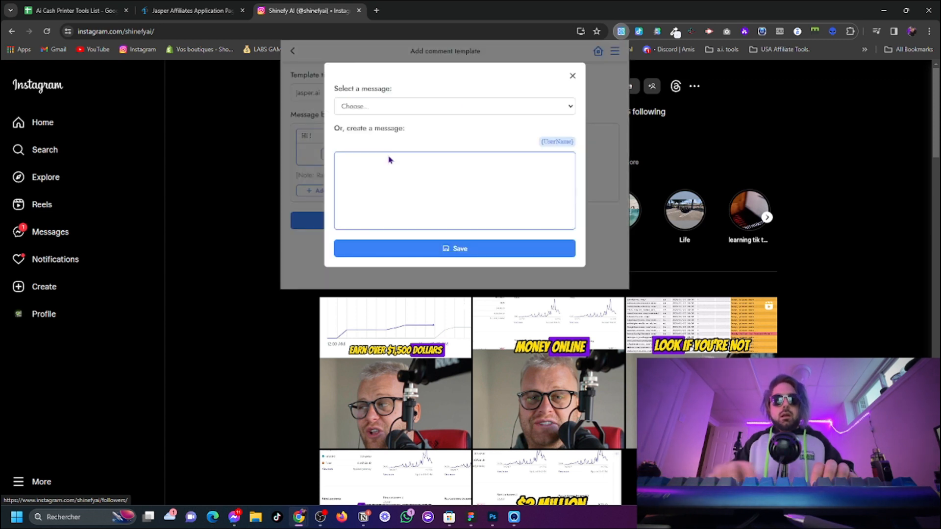
pyautogui.write('Hey !')
pyautogui.click(387, 249)
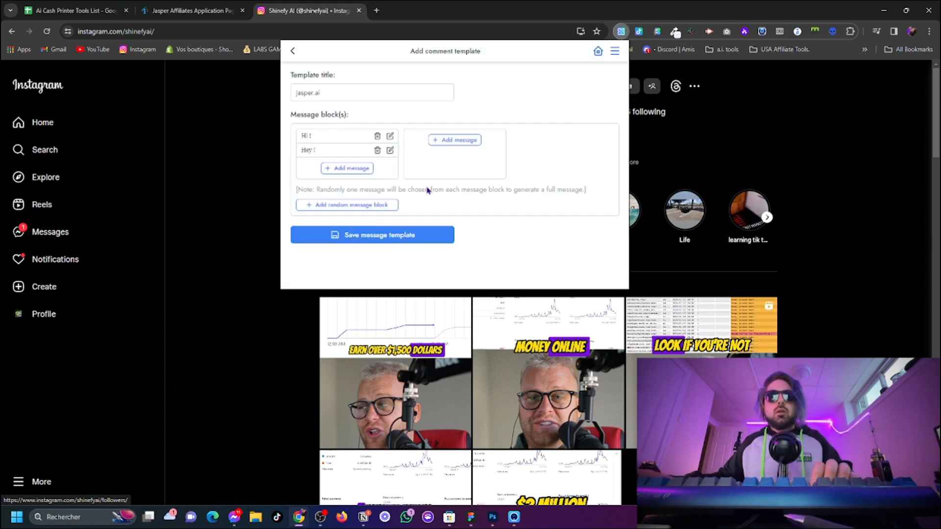
# - Begin a second-block message with "I just wanted to show you this Ai tool that is going to revolutionize the industry of"
pyautogui.click(431, 140)
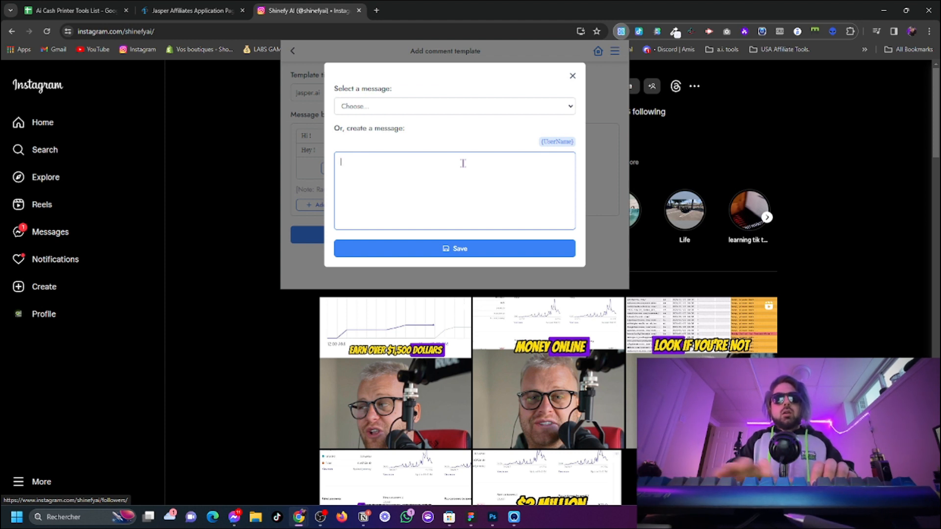
pyautogui.write('Hi')
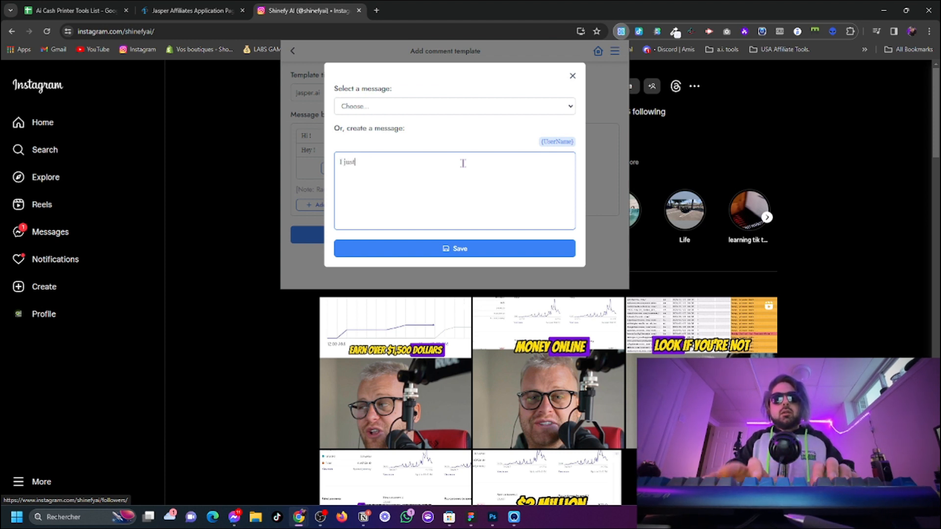
pyautogui.write('just watnt')
pyautogui.press('BackSpace')
pyautogui.press('BackSpace')
pyautogui.press('BackSpace')
pyautogui.write('nted t')
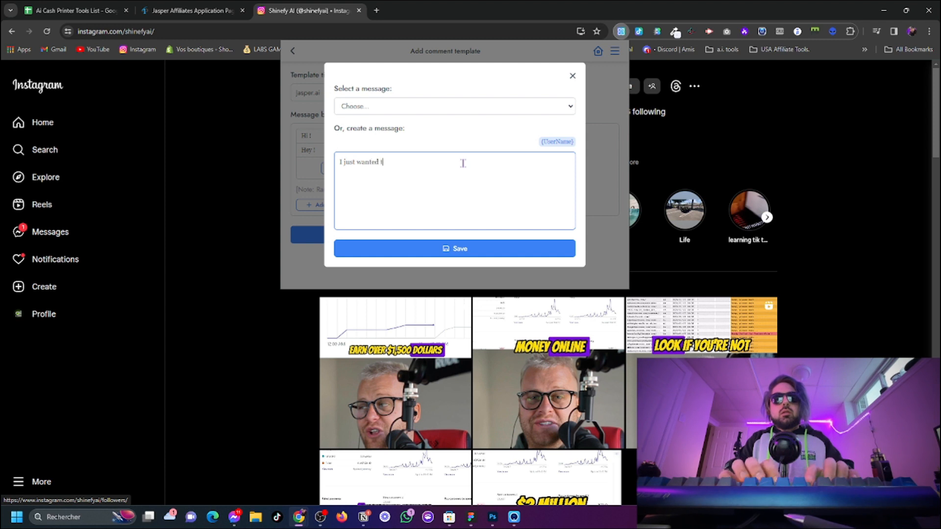
pyautogui.write('o show you this Ai tool that is g')
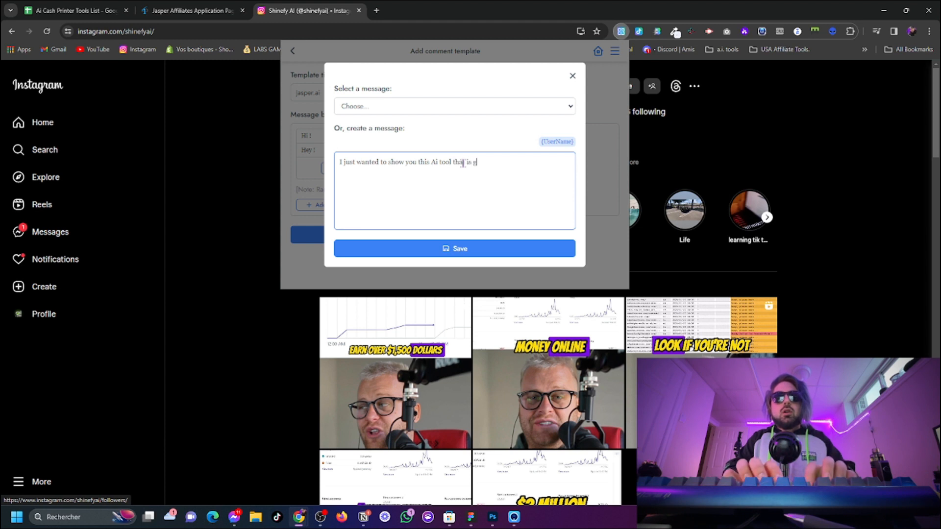
pyautogui.write('oing to revolu')
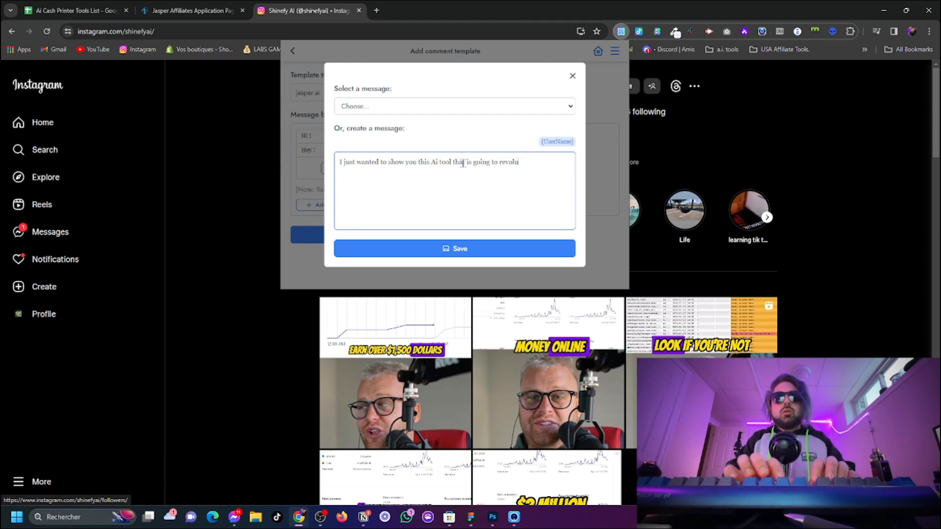
pyautogui.write('tioniz')
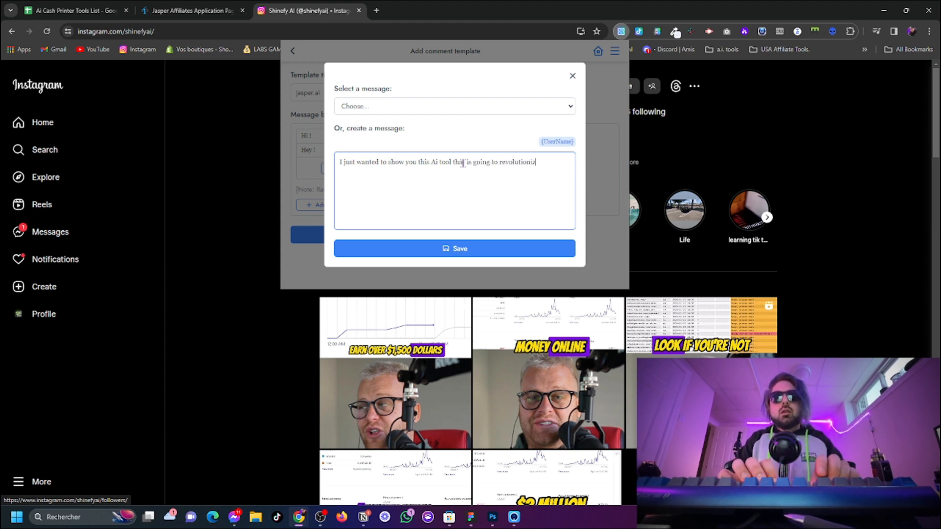
pyautogui.write('e the i')
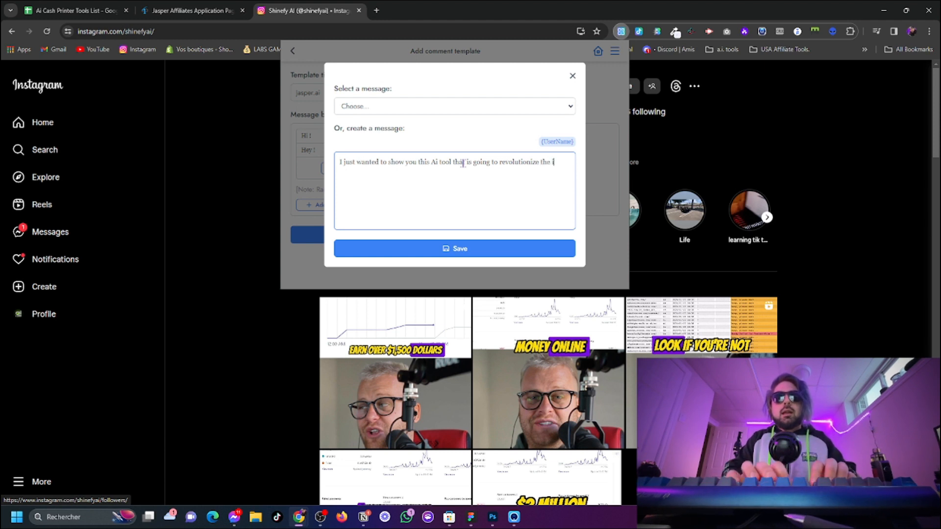
pyautogui.write('ndustry of A')
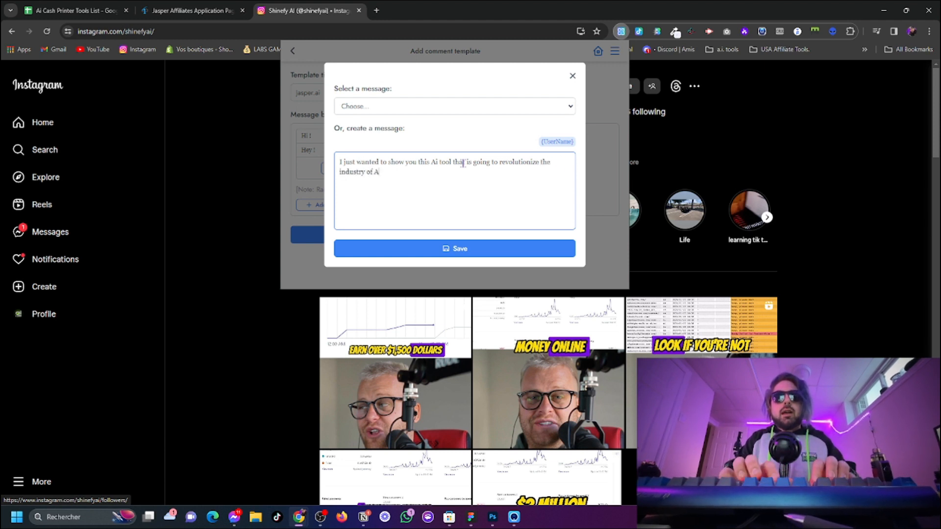
pyautogui.write('.I ! you shou')
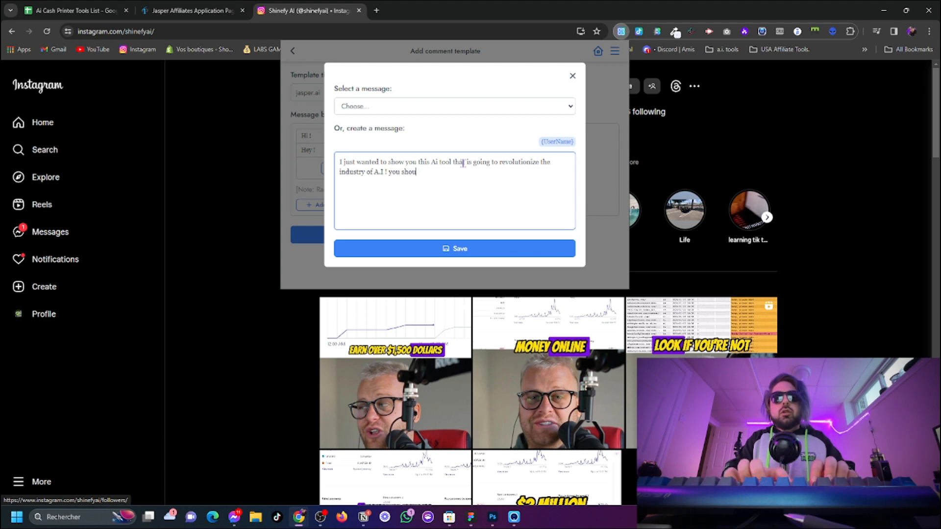
pyautogui.write('ld start usign')
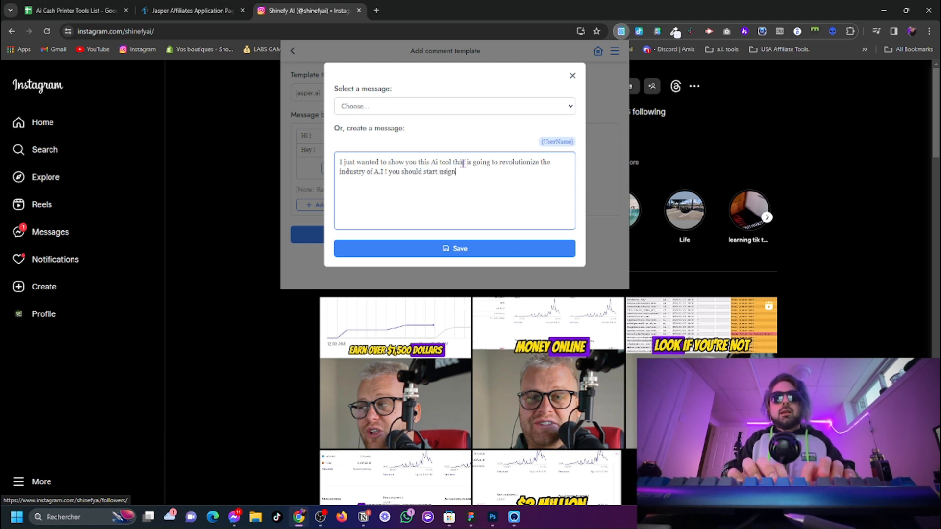
pyautogui.write(' it ')
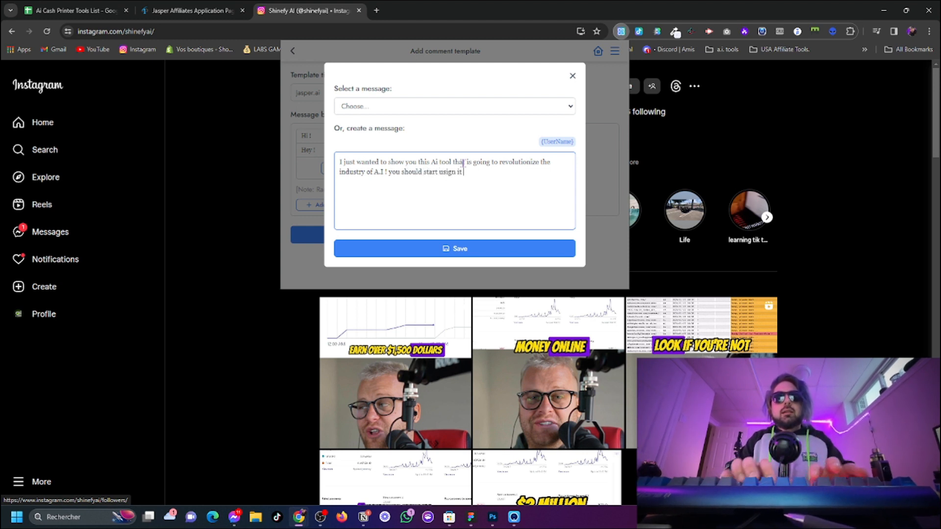
pyautogui.write('!')
pyautogui.write('https://jasper.ai/free-trial?fpr=aicashprinter')
pyautogui.click(437, 264)
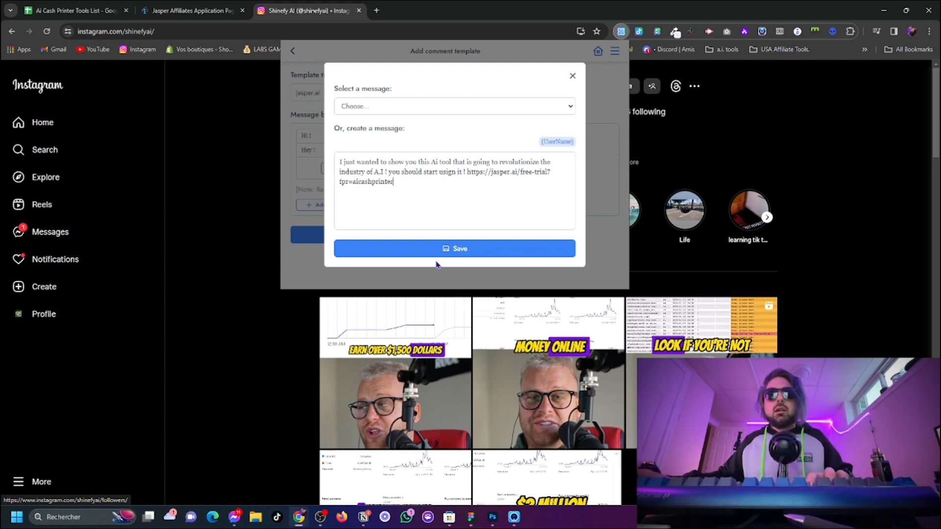
pyautogui.click(460, 248)
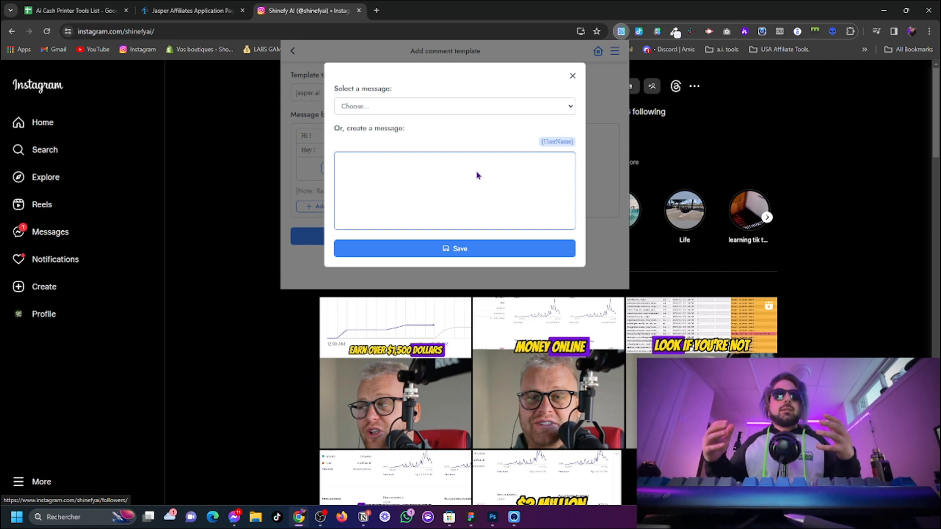
# - Begin another second-block message with "Check this Jasper Ai Tool. It's completely crazy"
pyautogui.click(430, 156)
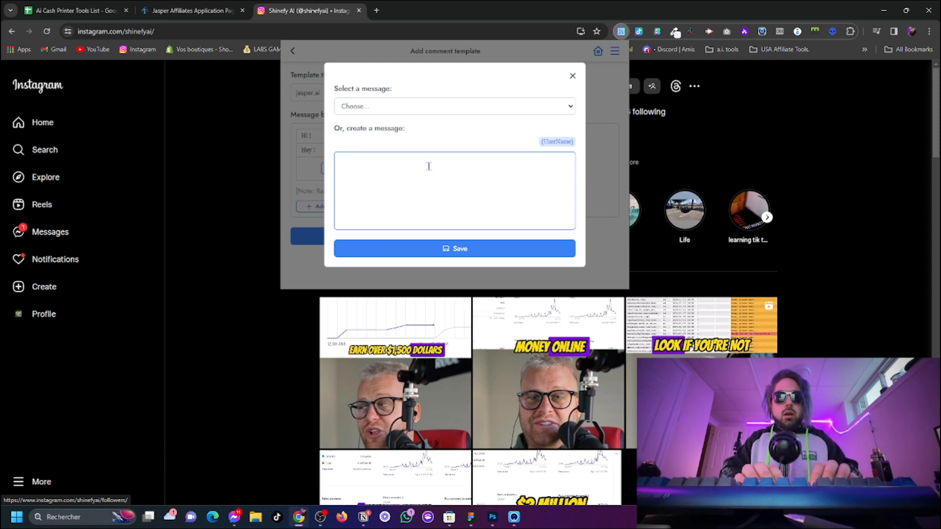
pyautogui.write('Check this')
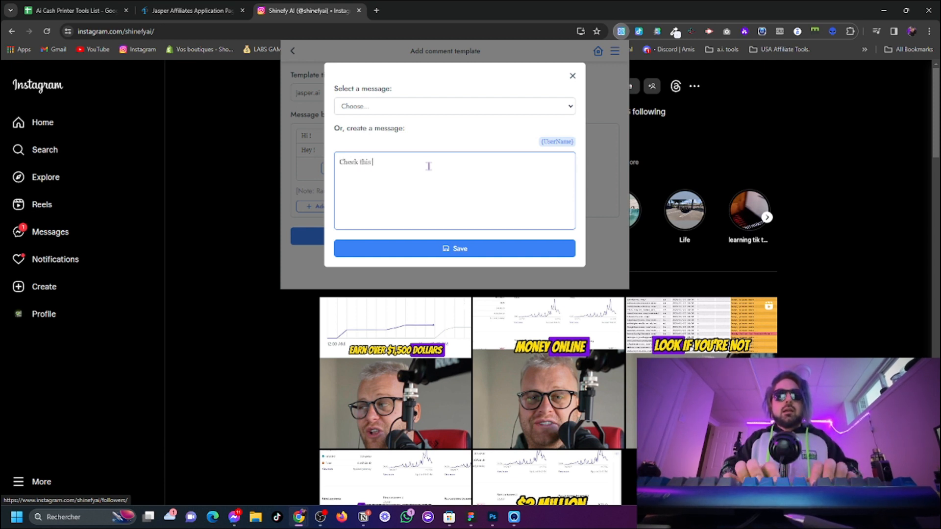
pyautogui.write(' Jasper Ai')
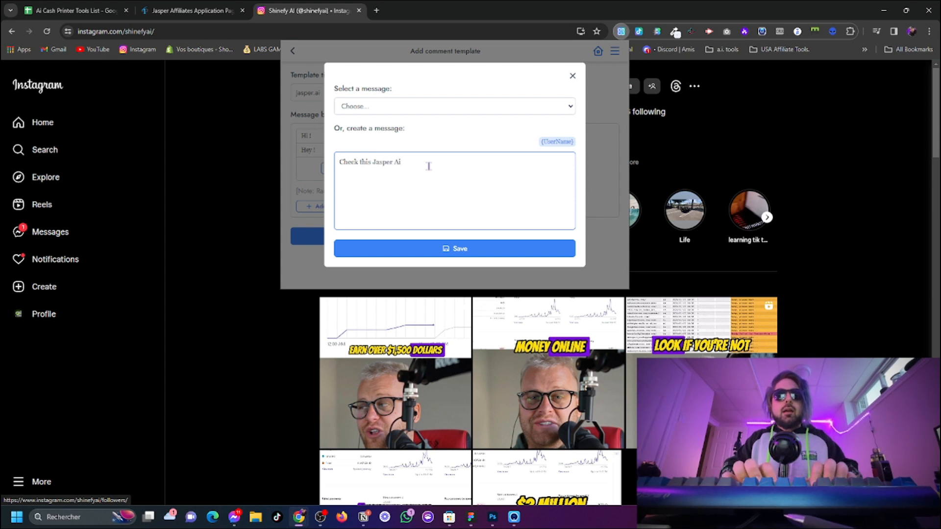
pyautogui.write(' Tool. ')
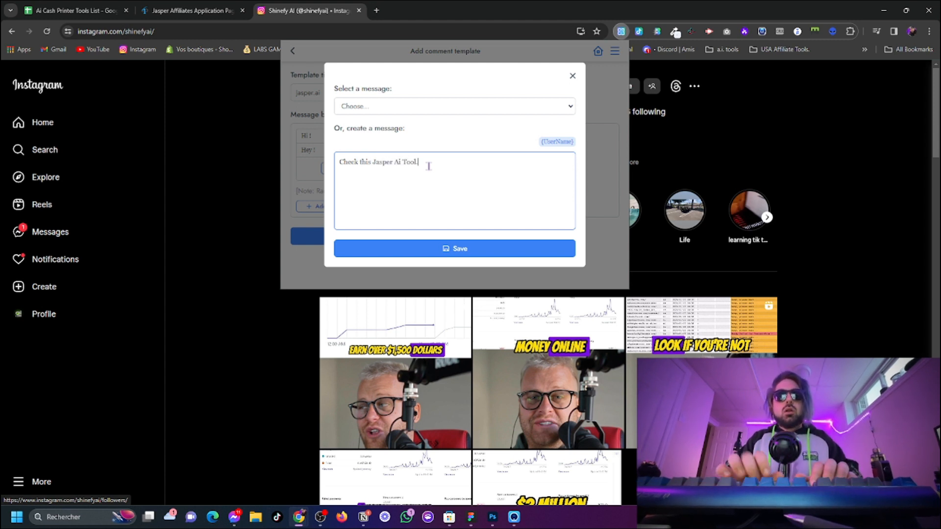
pyautogui.write("It's comple")
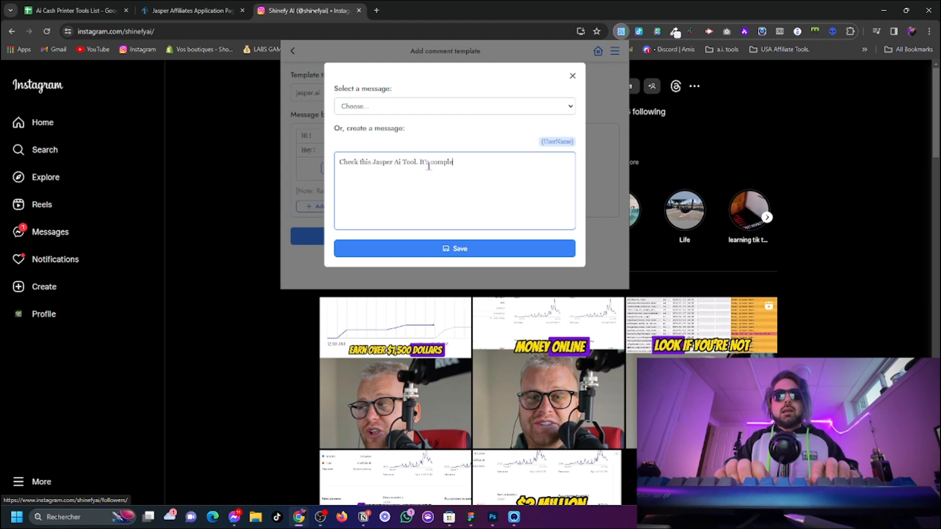
pyautogui.write('tely crasy')
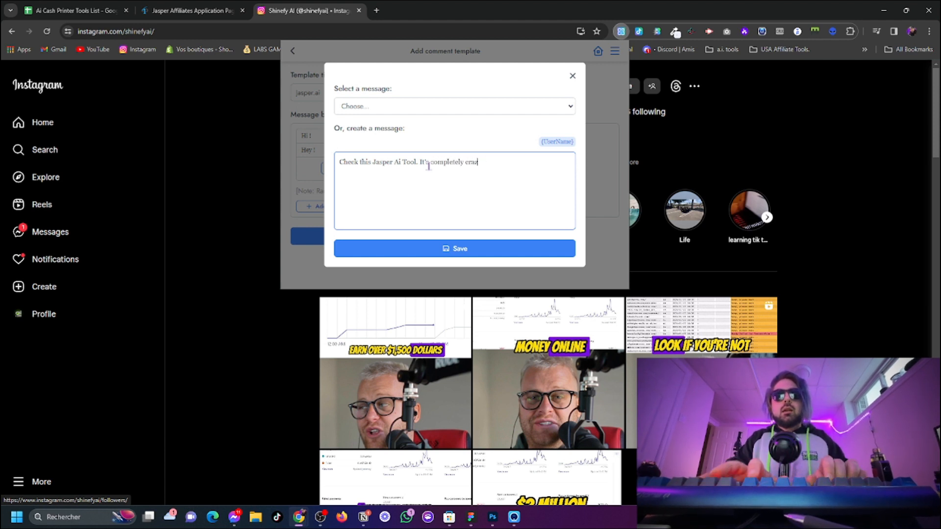
# - Continue the message with "Just to write my articles witht this tool brought me traffic on my website and pay me on auto-pilot."
pyautogui.write('. Just to wri')
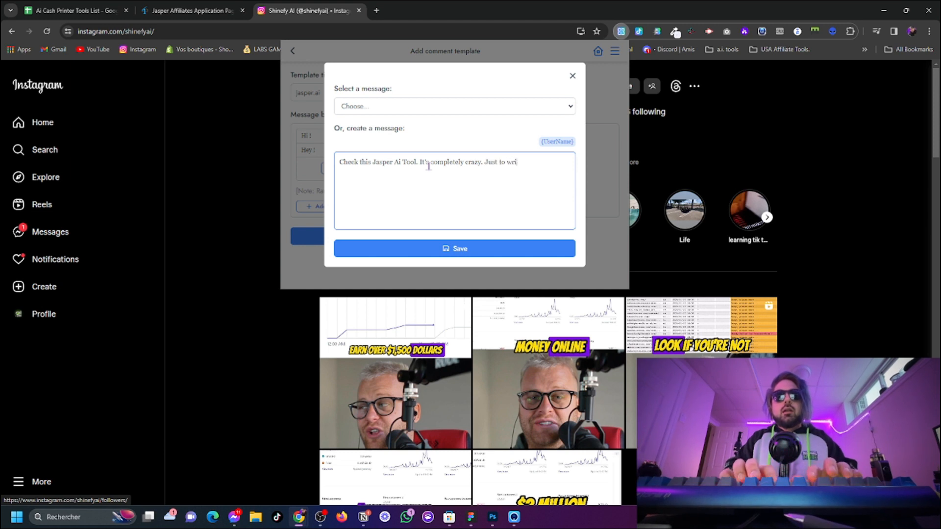
pyautogui.write('te my artic')
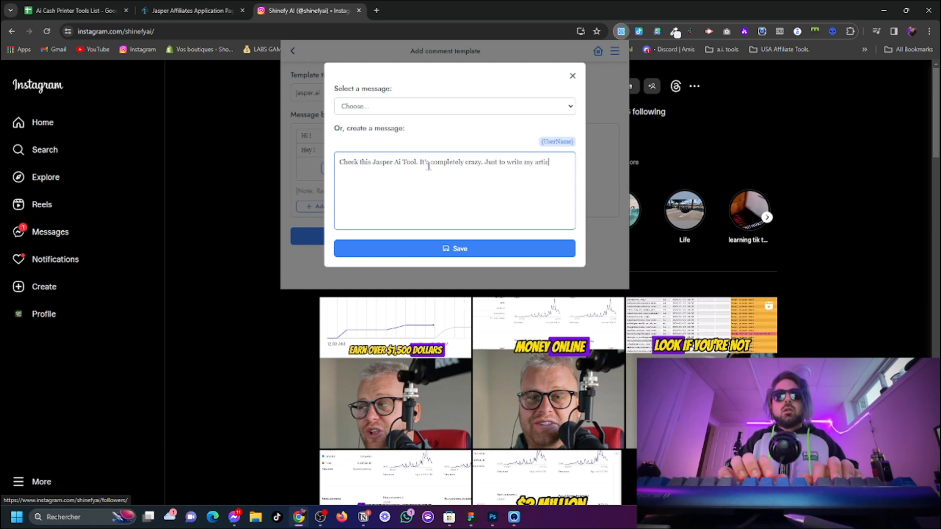
pyautogui.write('les witht thi')
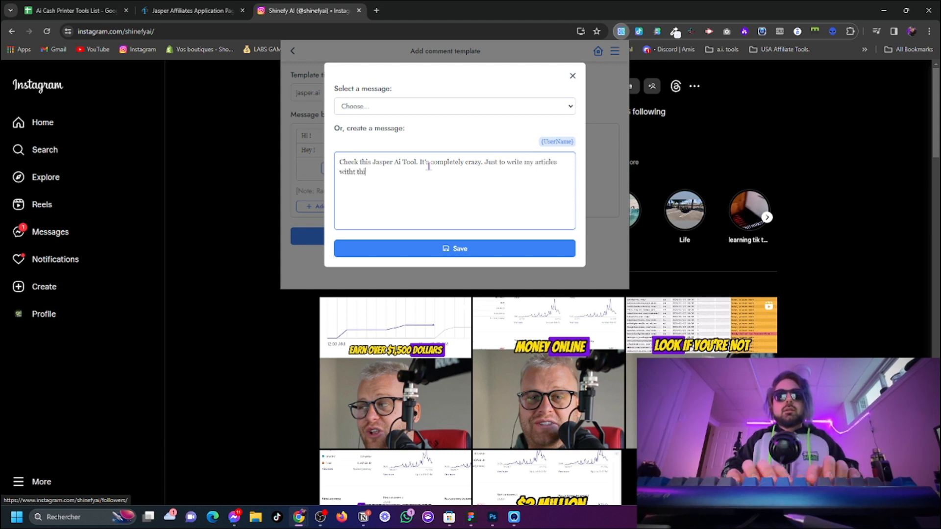
pyautogui.write('s tool brought me')
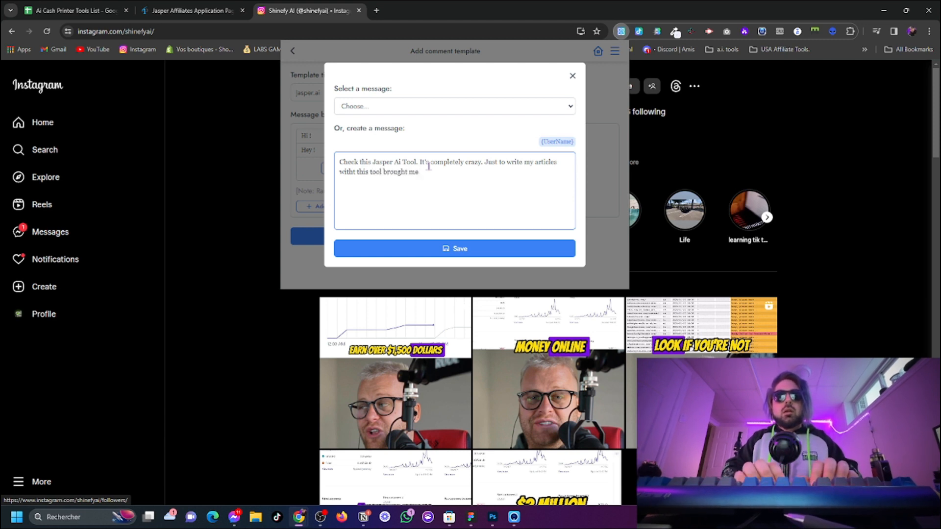
pyautogui.write(' traffic on my web')
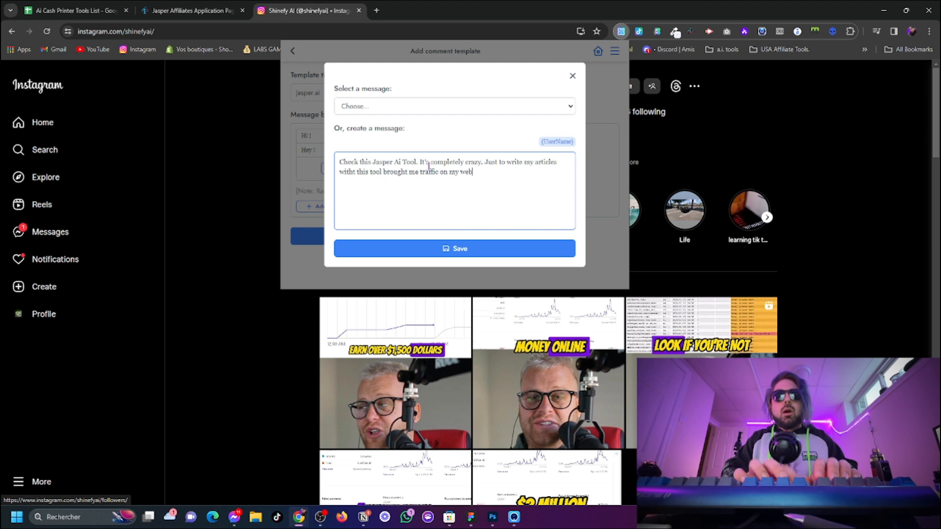
pyautogui.write('site and')
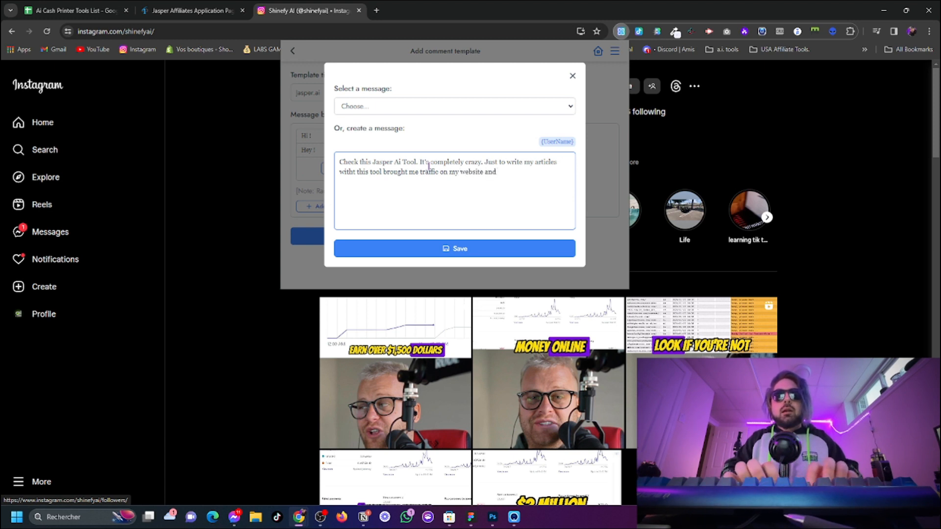
pyautogui.write(' pay p')
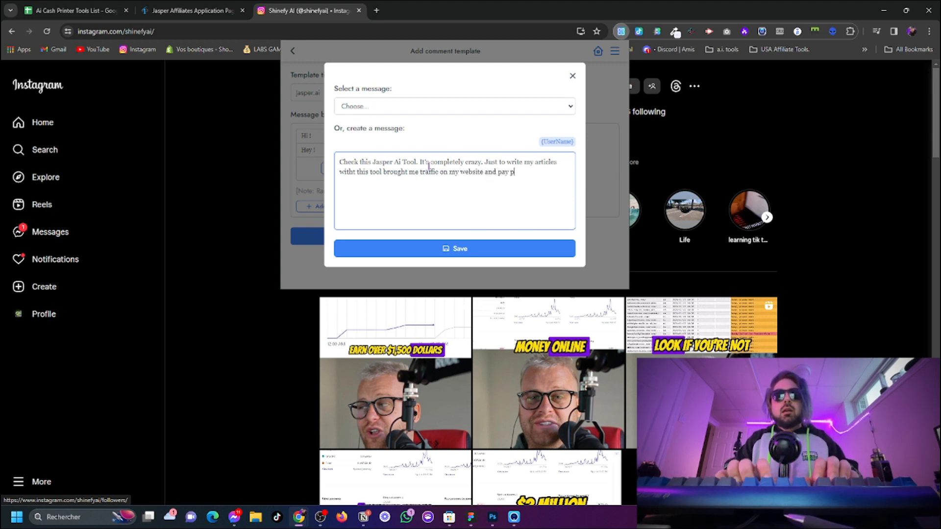
pyautogui.press('BackSpace')
pyautogui.write('me on aut')
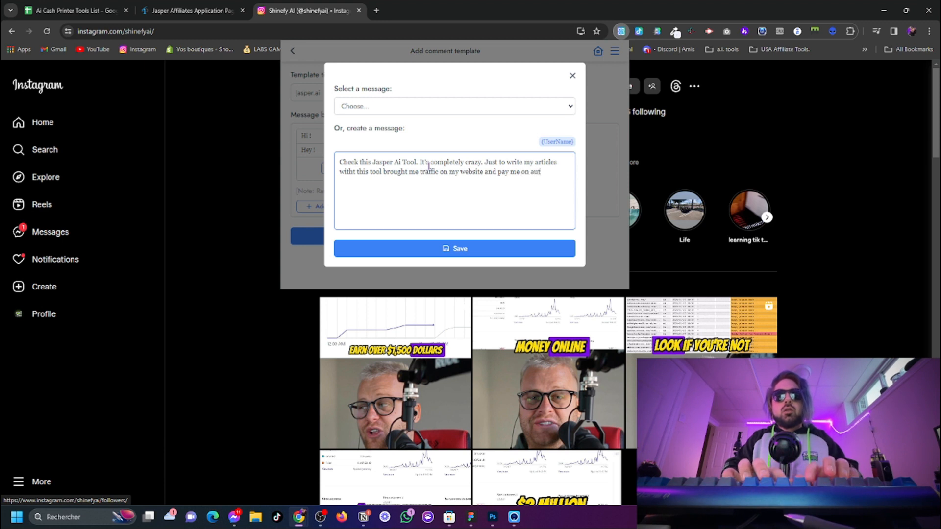
pyautogui.write('o-pilot.')
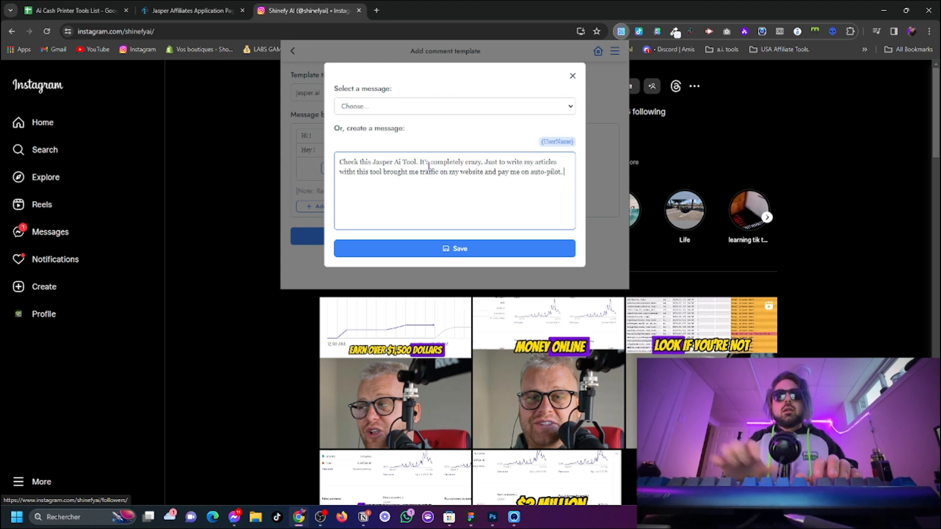
pyautogui.hotkey('ctrl', 'v')
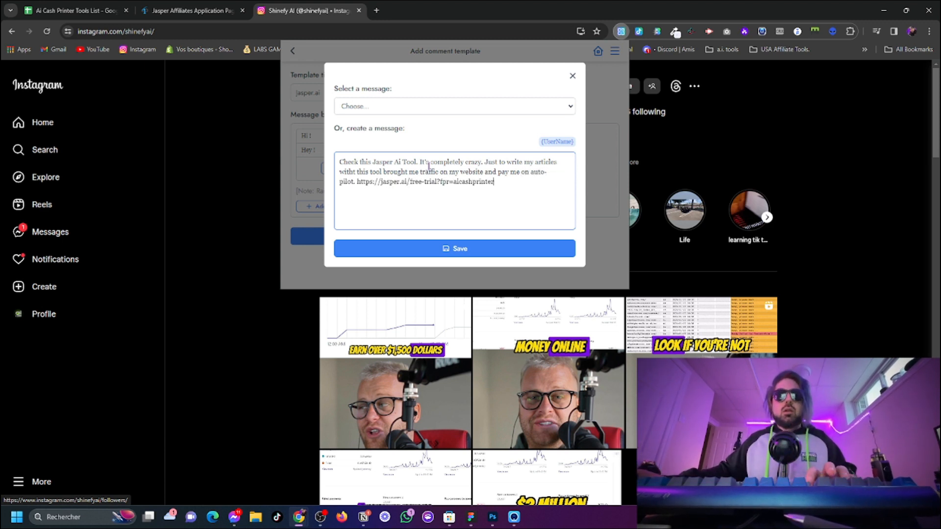
pyautogui.click(472, 249)
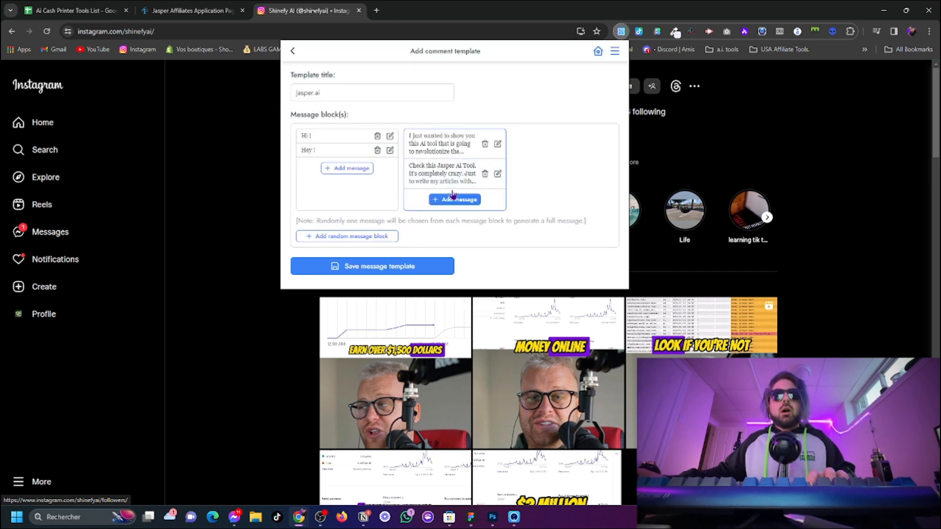
pyautogui.click(400, 268)
pyautogui.click(838, 147)
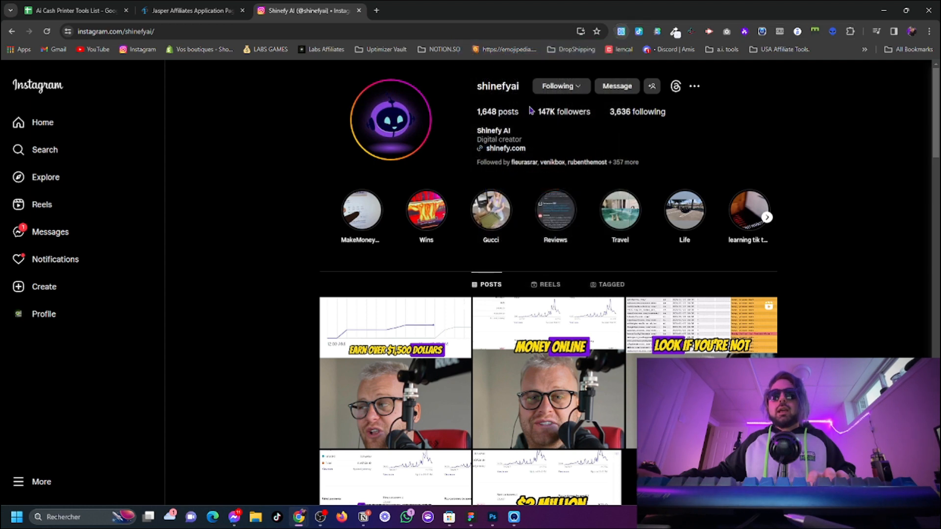
# - Open the "Look if you're not" reel on the shinefyai profile and show the list of accounts that liked it
pyautogui.click(551, 112)
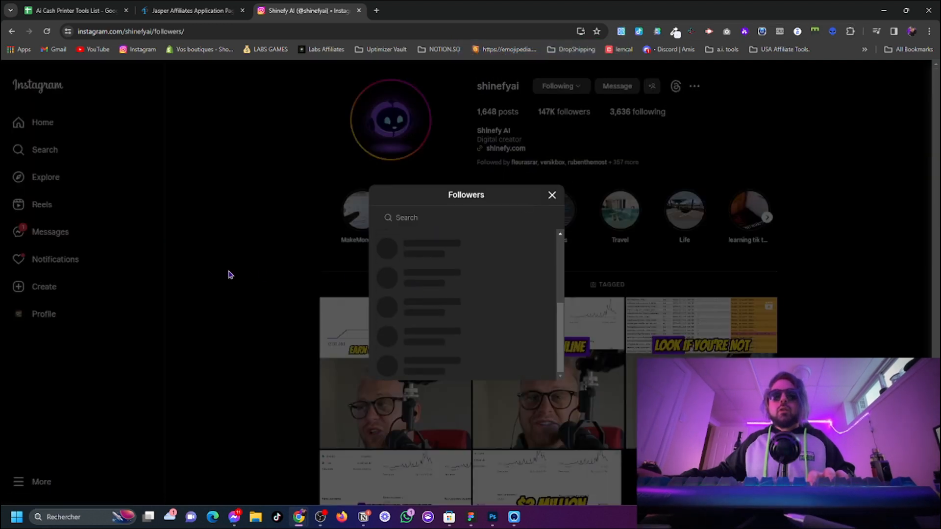
pyautogui.click(551, 196)
pyautogui.scroll(-4, 420, 181)
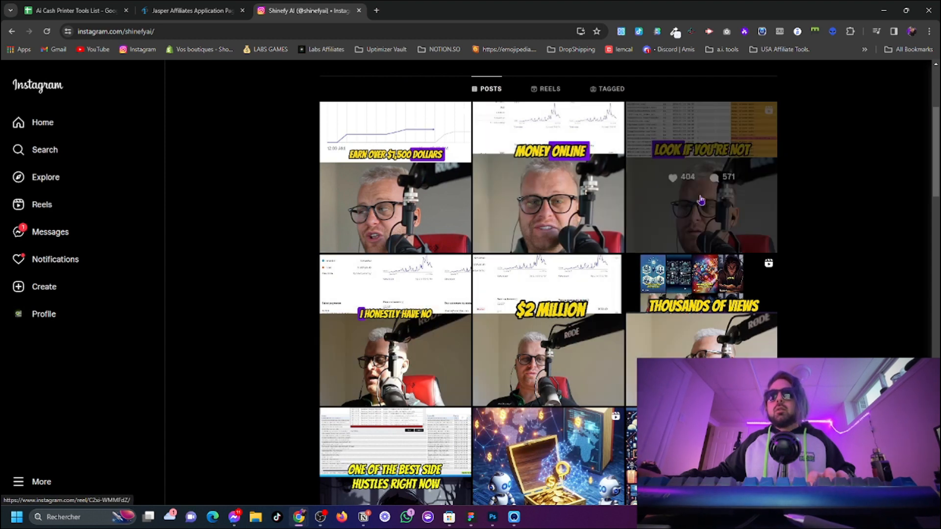
pyautogui.click(695, 209)
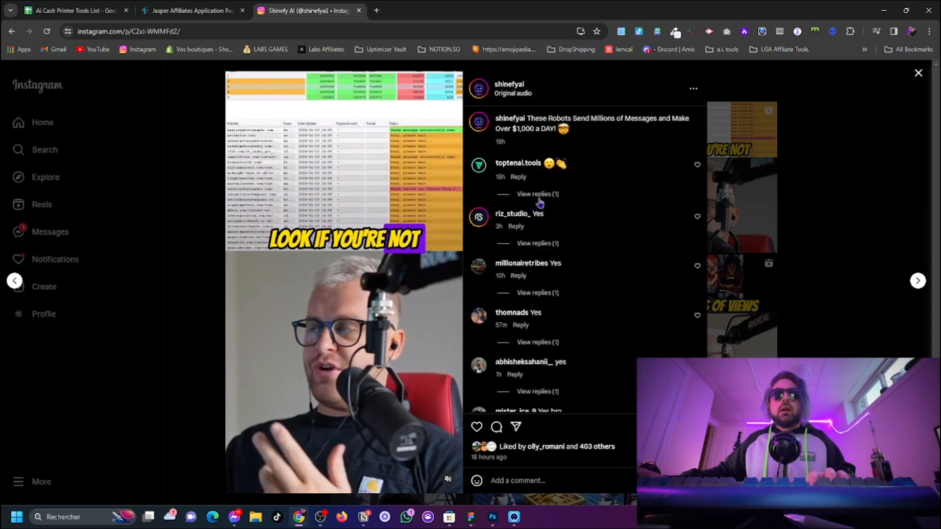
pyautogui.scroll(-1, 515, 270)
pyautogui.click(595, 454)
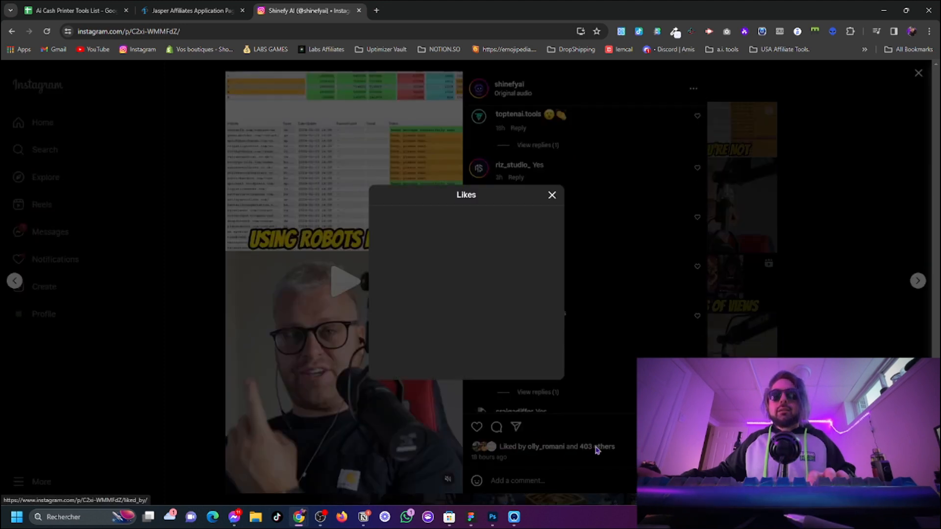
pyautogui.scroll(-5, 452, 251)
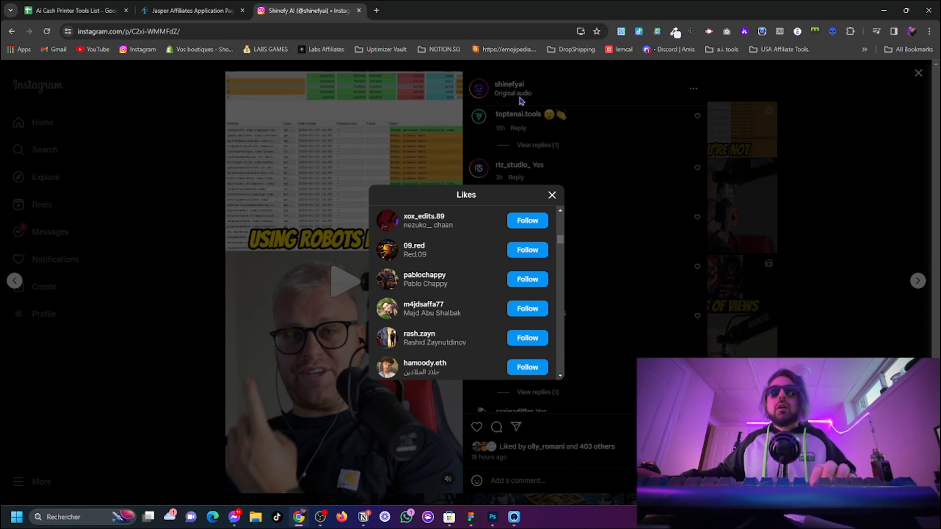
# - Set up the Leads Connect Instagram automation to comment on posts with ChatGPT-generated comments in English
pyautogui.click(621, 35)
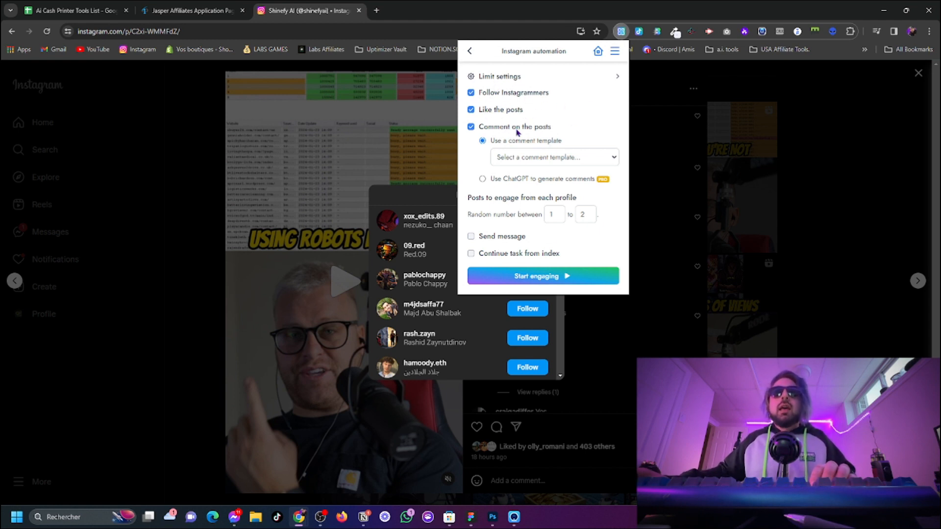
pyautogui.click(483, 180)
pyautogui.click(541, 175)
pyautogui.click(525, 201)
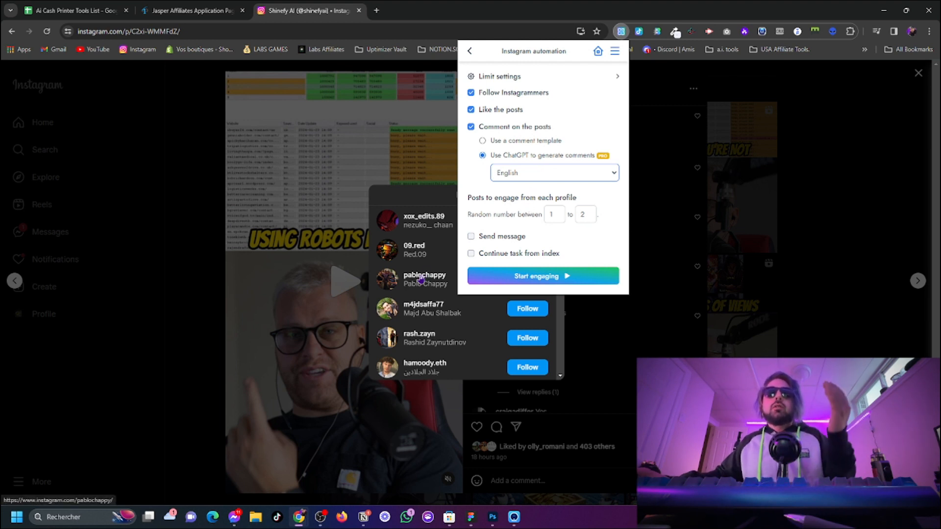
# - Enable sending messages with the jasper.ai template and start engaging with the accounts in the likes list
pyautogui.moveTo(421, 280)
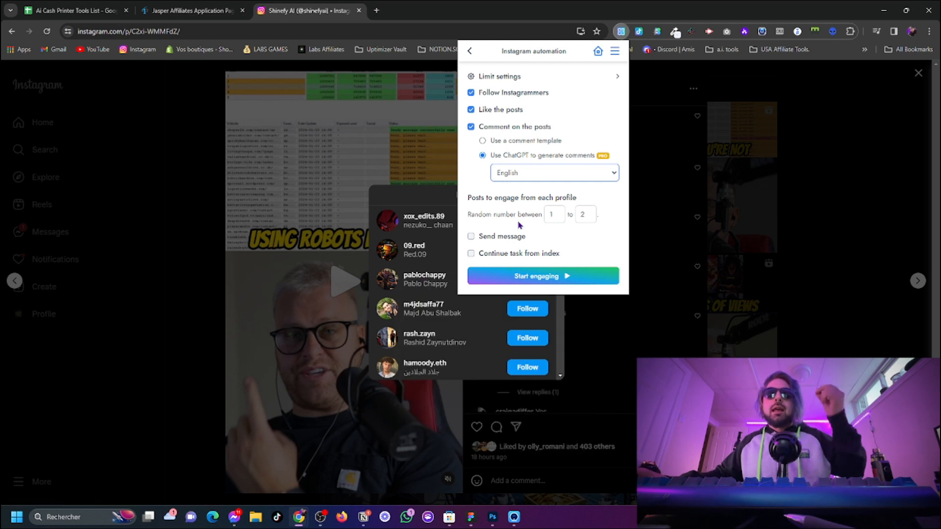
pyautogui.click(515, 237)
pyautogui.click(515, 256)
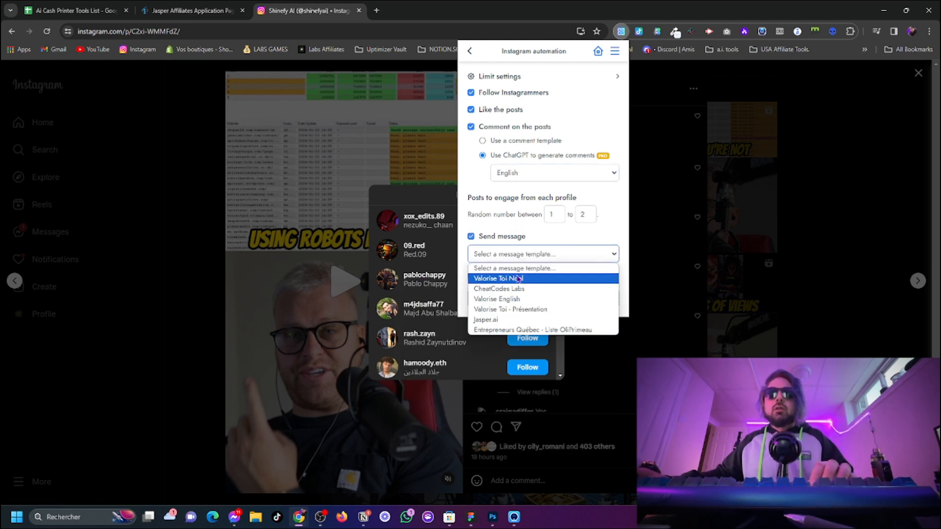
pyautogui.click(501, 321)
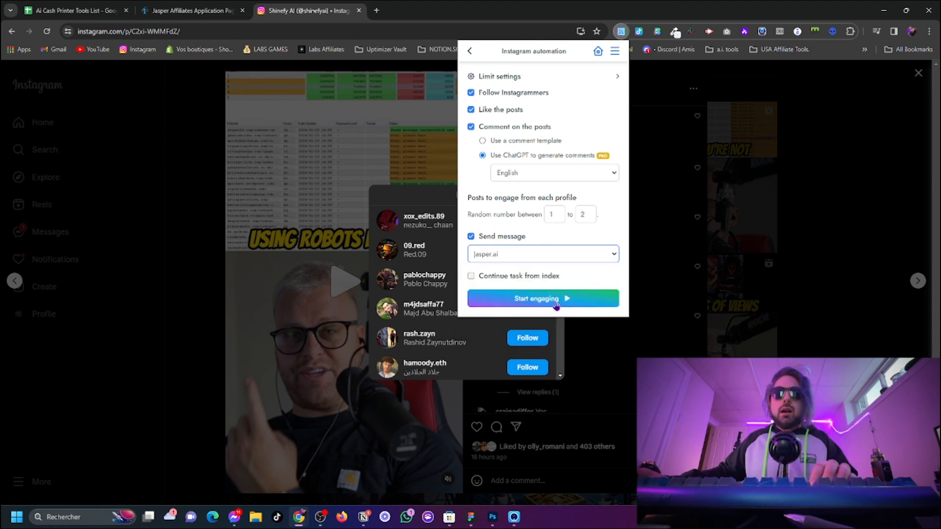
pyautogui.click(536, 302)
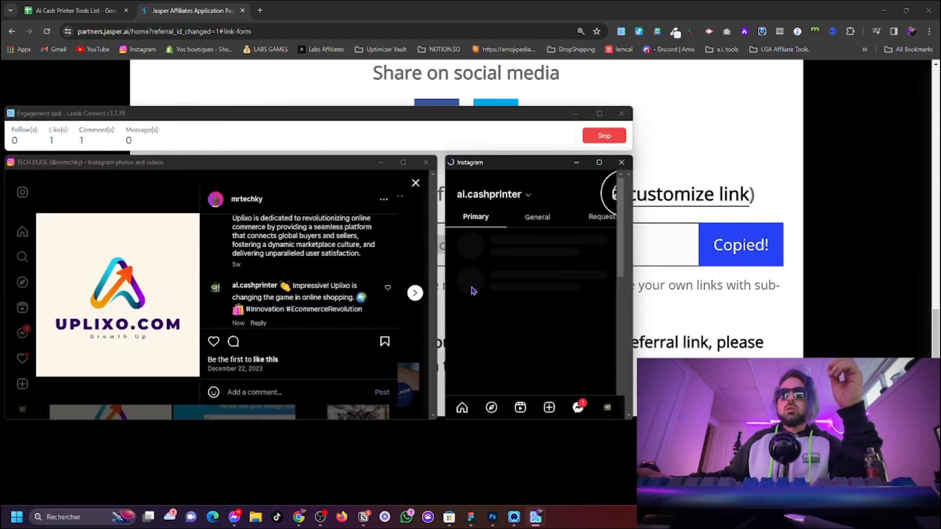
# - Maximize the engagement task's Instagram chat window and send the jasper.ai template message to the opened contact
pyautogui.click(599, 162)
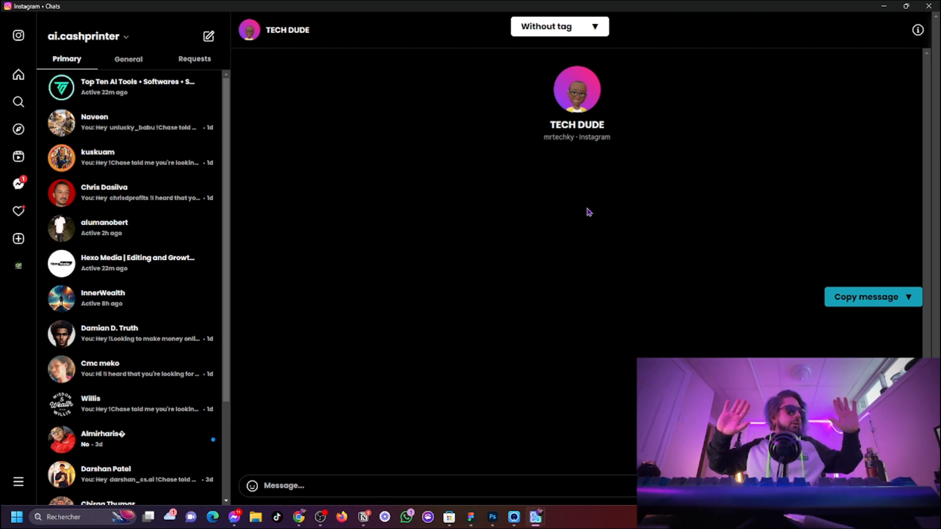
pyautogui.hotkey('ctrl', 'v')
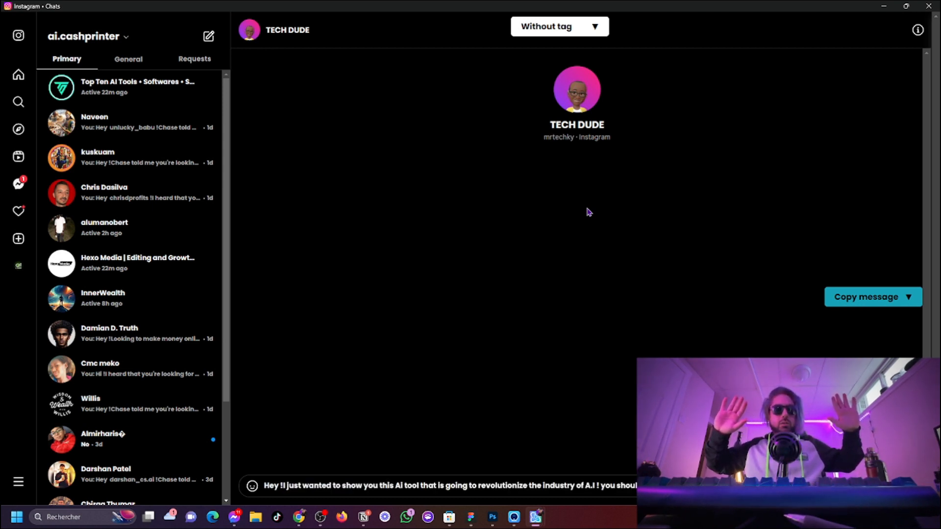
pyautogui.press('Return')
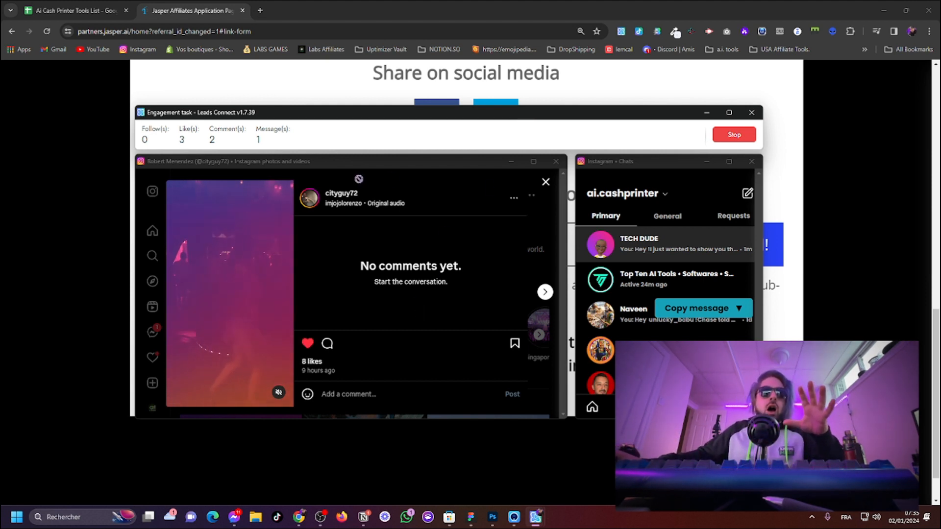
# - Open facebook.com in a new browser tab and view posts in the home feed
pyautogui.click(343, 8)
pyautogui.click(263, 11)
pyautogui.write('facebook.com')
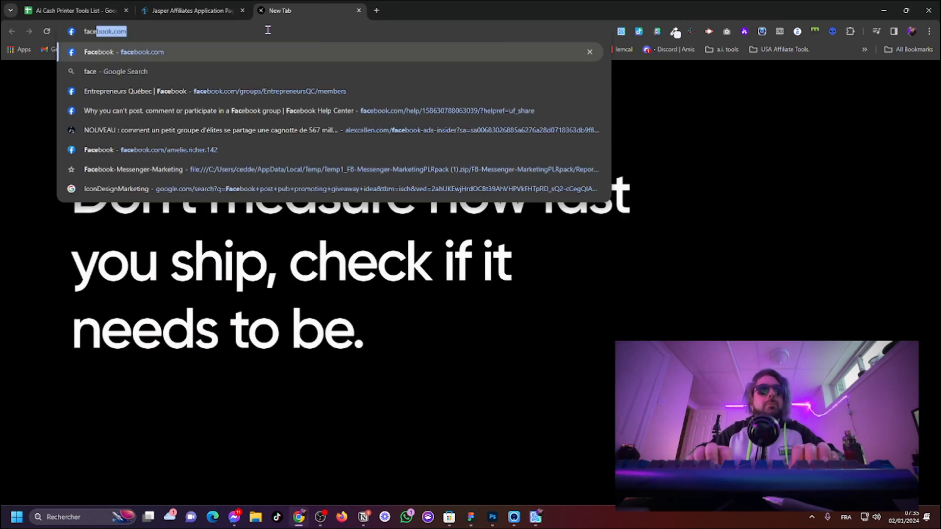
pyautogui.press('Return')
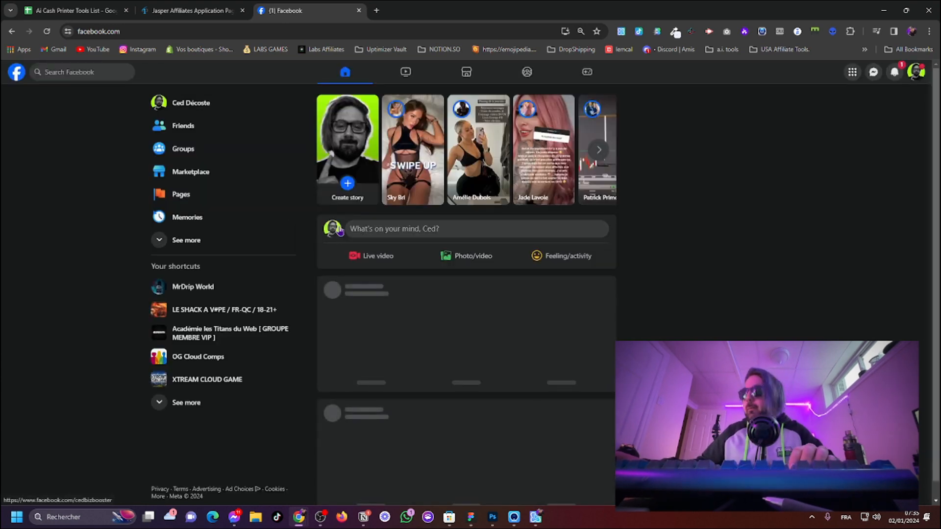
pyautogui.scroll(-4, 247, 327)
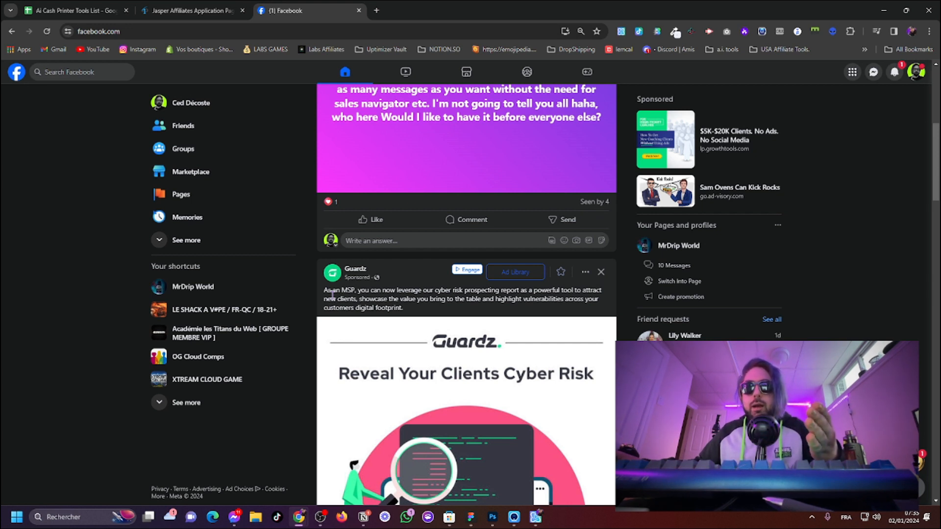
# - Search Facebook for "Artificial intelligence" and limit the results to groups
pyautogui.click(206, 405)
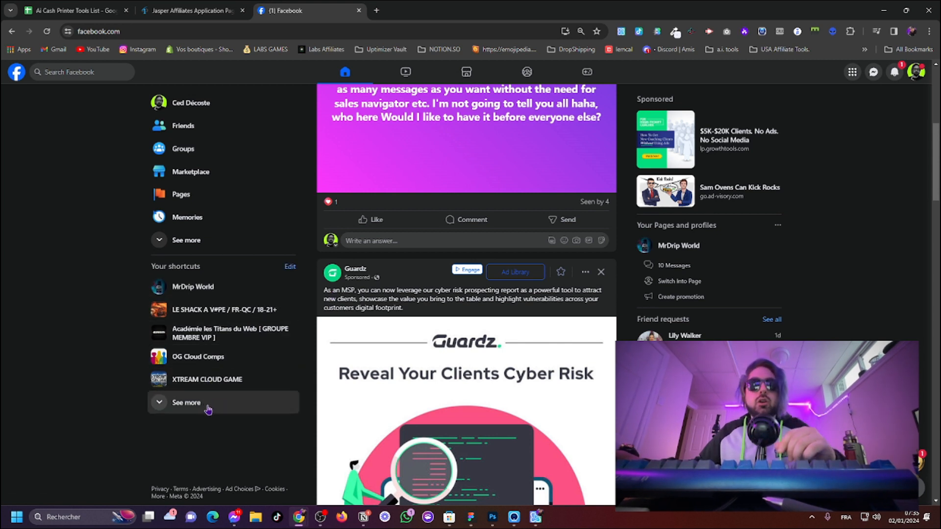
pyautogui.click(99, 70)
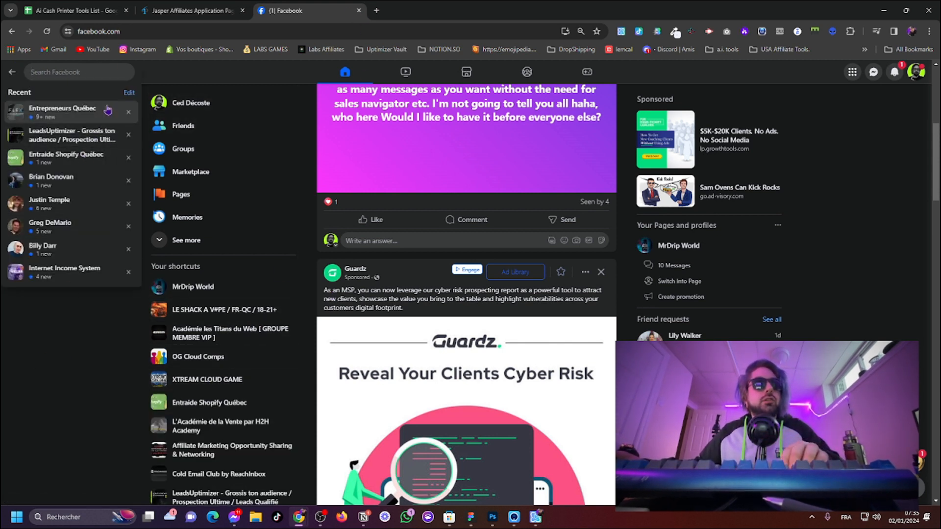
pyautogui.click(91, 353)
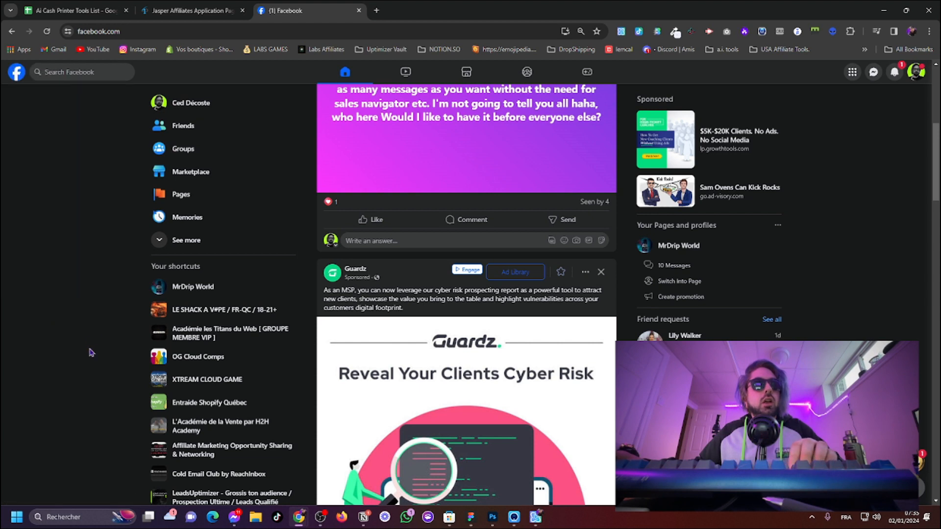
pyautogui.click(79, 72)
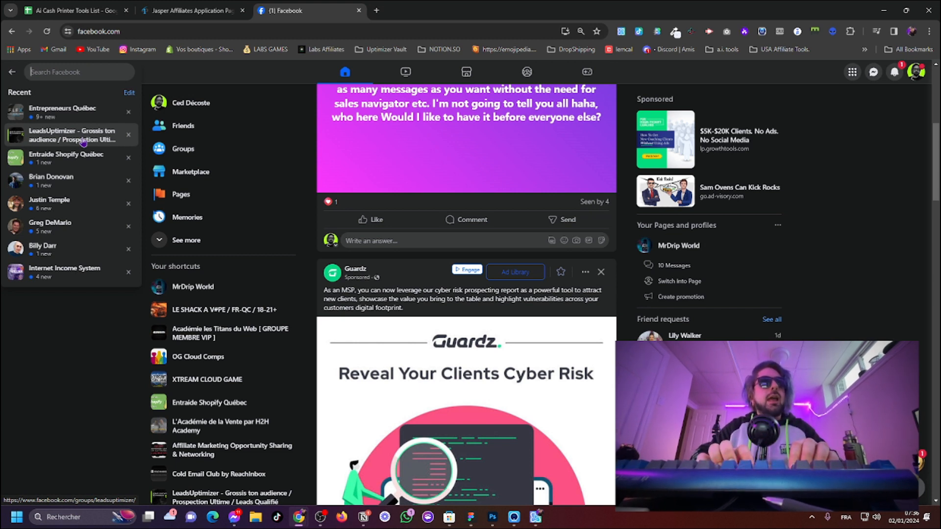
pyautogui.write('Arti')
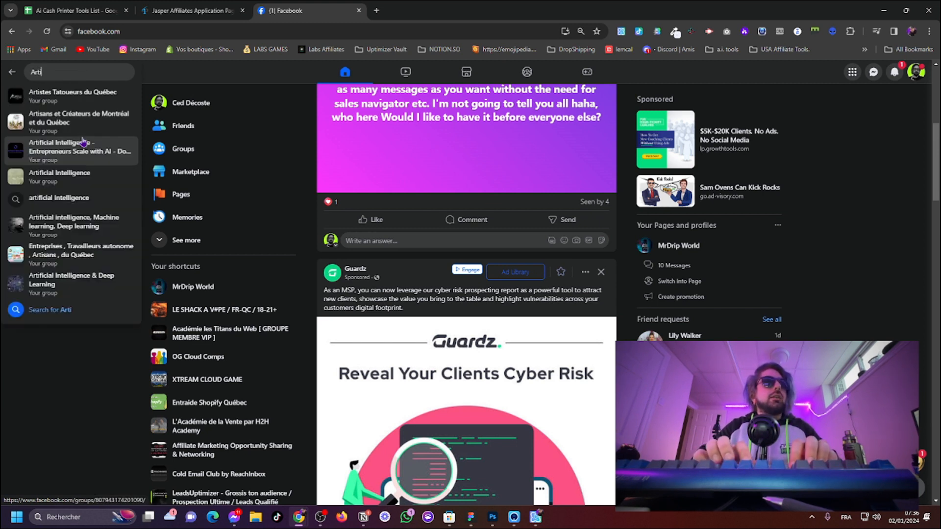
pyautogui.write('ficial intelligen')
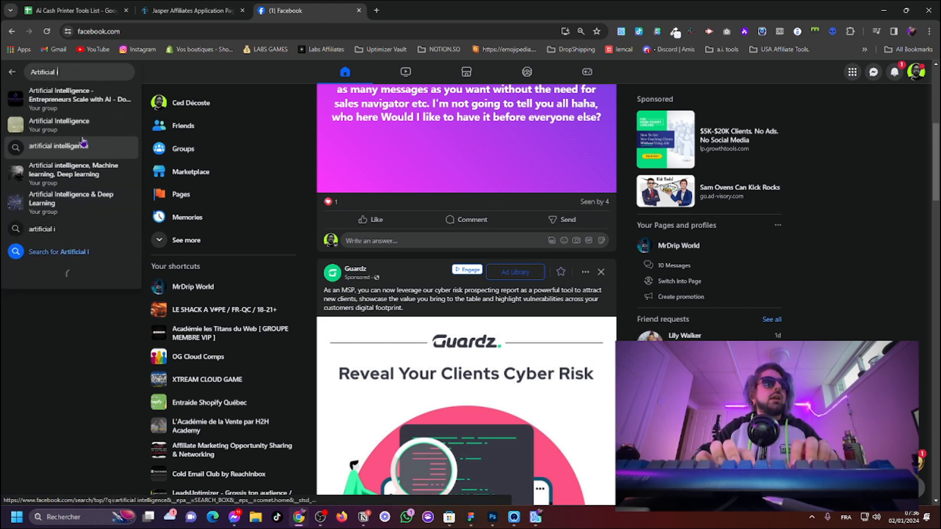
pyautogui.write('ce')
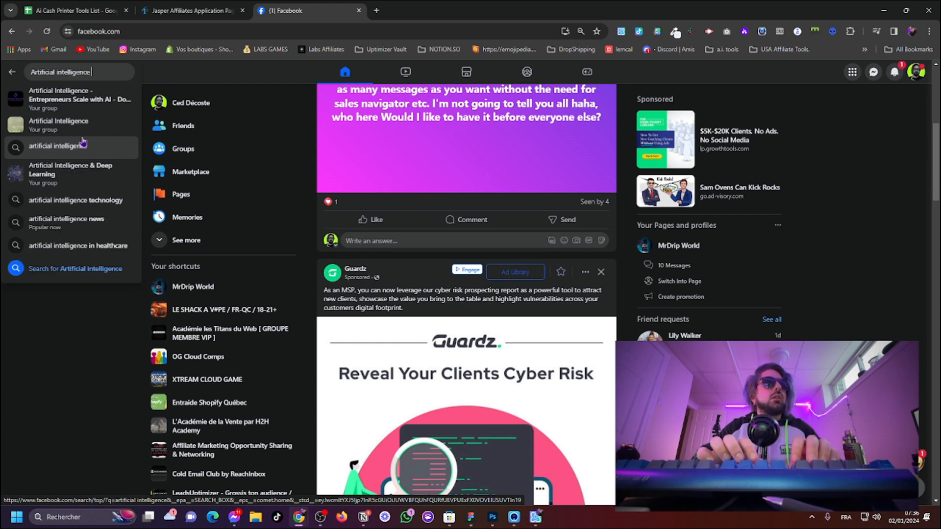
pyautogui.press('Return')
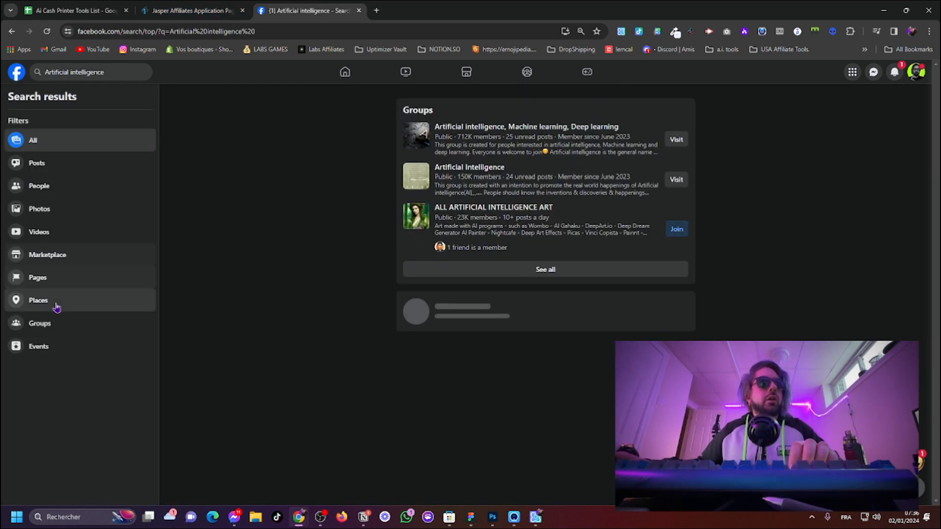
pyautogui.click(39, 320)
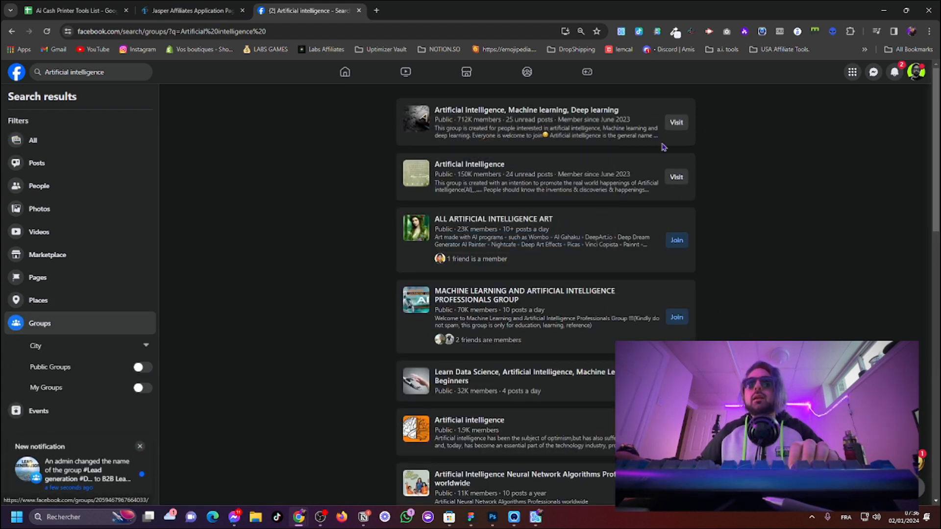
# - Open the "Artificial Intelligence - Entrepreneurs Scale with AI - Do More With Less" group from the results and show its members
pyautogui.scroll(-8, 670, 244)
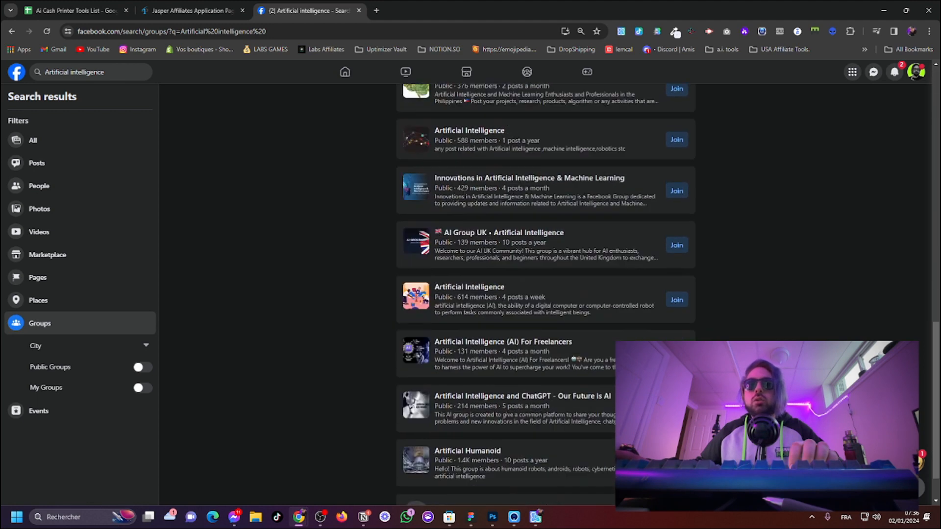
pyautogui.scroll(8, 546, 294)
pyautogui.scroll(-7, 546, 294)
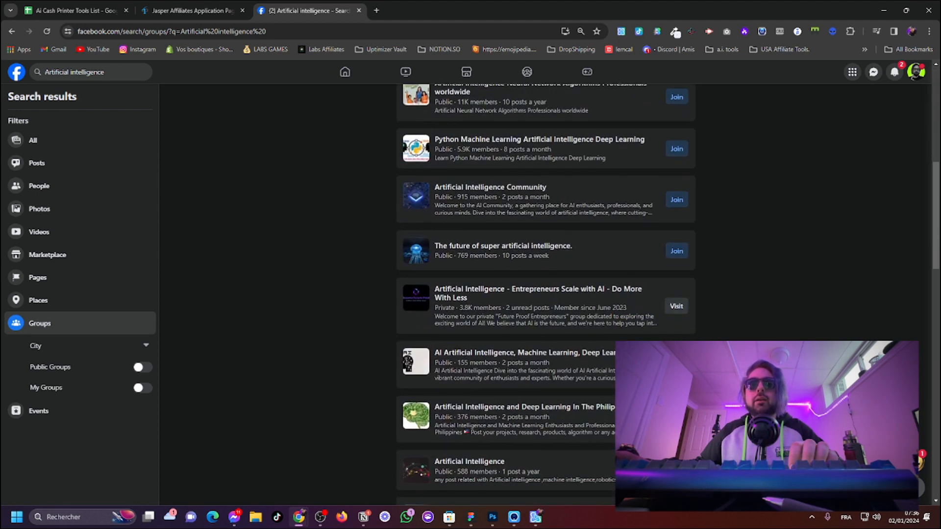
pyautogui.click(463, 294)
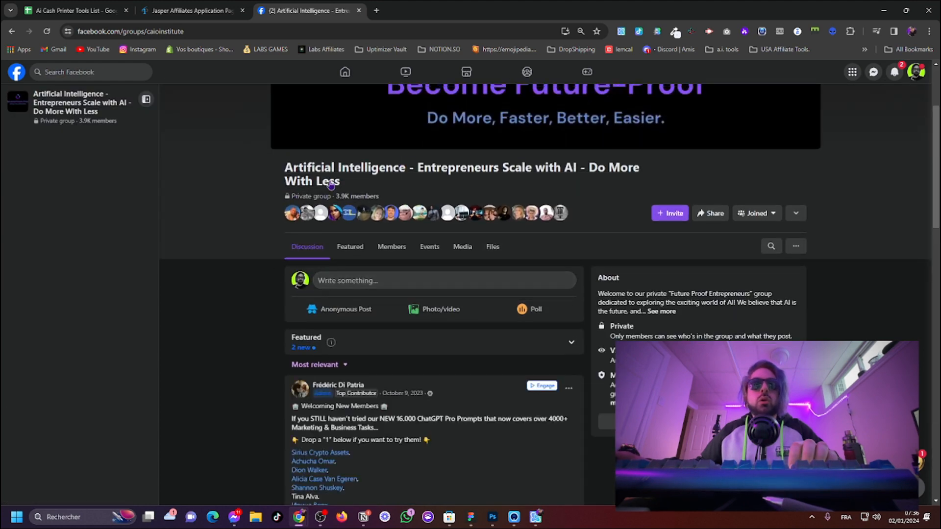
pyautogui.click(379, 251)
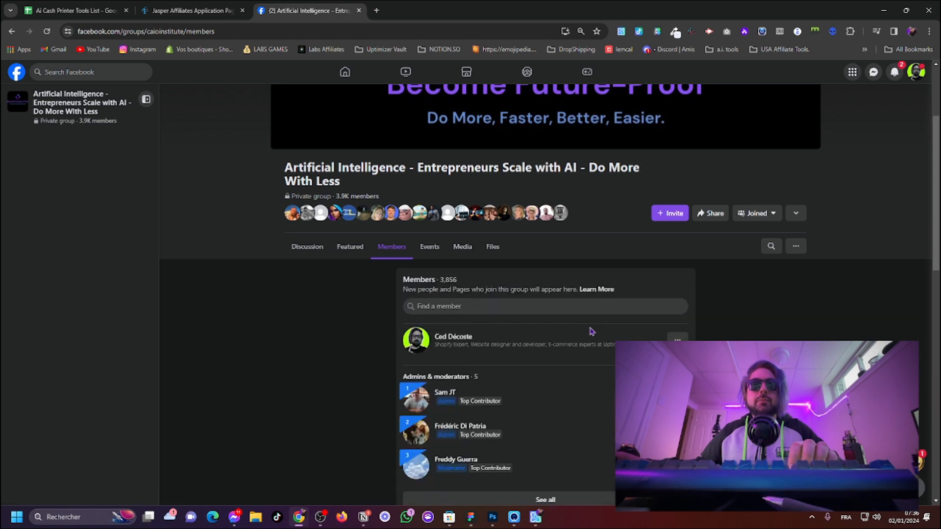
# - Open the full list of group members with things in common and look through it
pyautogui.scroll(-3, 590, 331)
pyautogui.moveTo(509, 255)
pyautogui.mouseDown()
pyautogui.moveTo(380, 255)
pyautogui.moveTo(520, 256)
pyautogui.mouseUp()
pyautogui.click(387, 253)
pyautogui.click(697, 304)
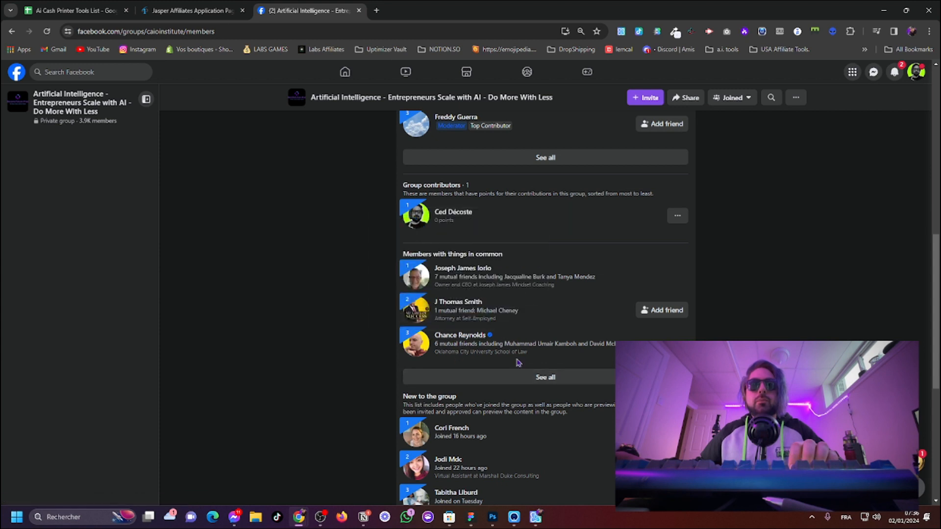
pyautogui.moveTo(535, 358); pyautogui.dragTo(305, 271)
pyautogui.click(305, 271)
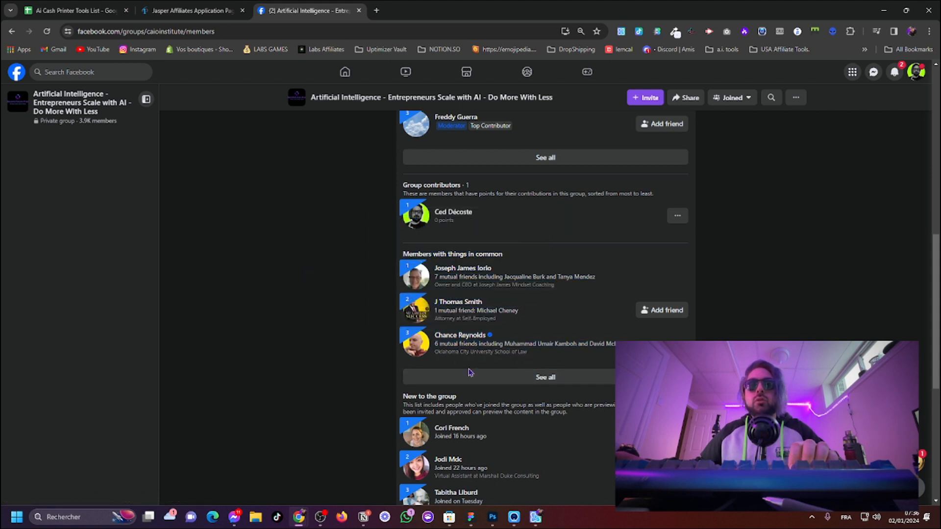
pyautogui.click(469, 377)
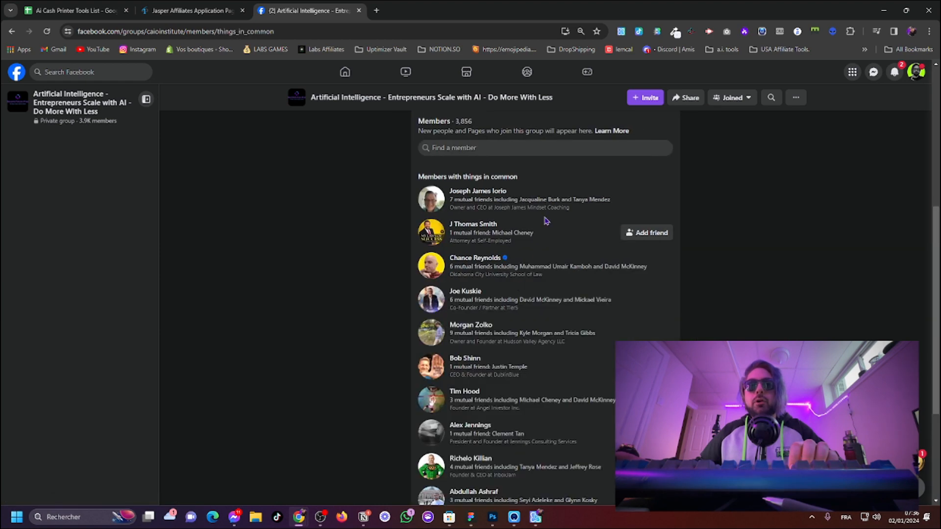
pyautogui.scroll(-3, 495, 194)
pyautogui.scroll(-4, 494, 193)
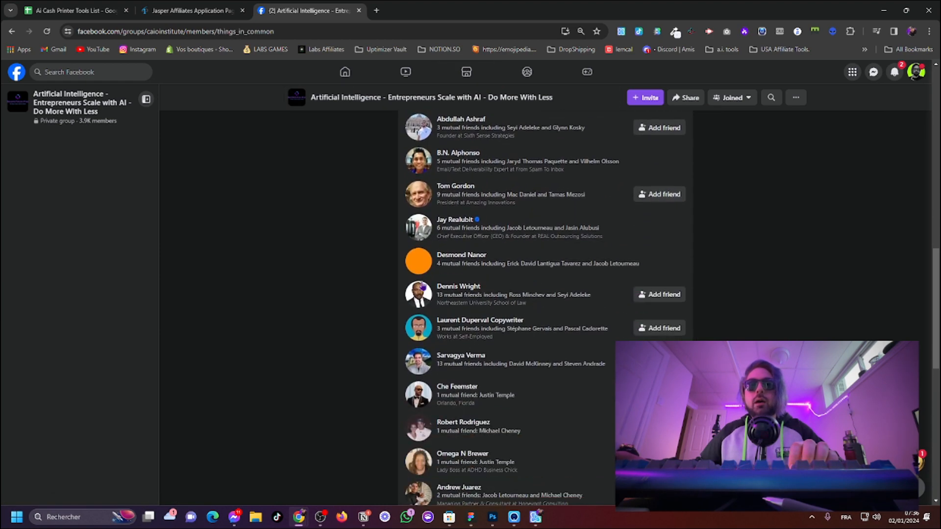
pyautogui.scroll(-10, 608, 255)
pyautogui.scroll(20, 591, 261)
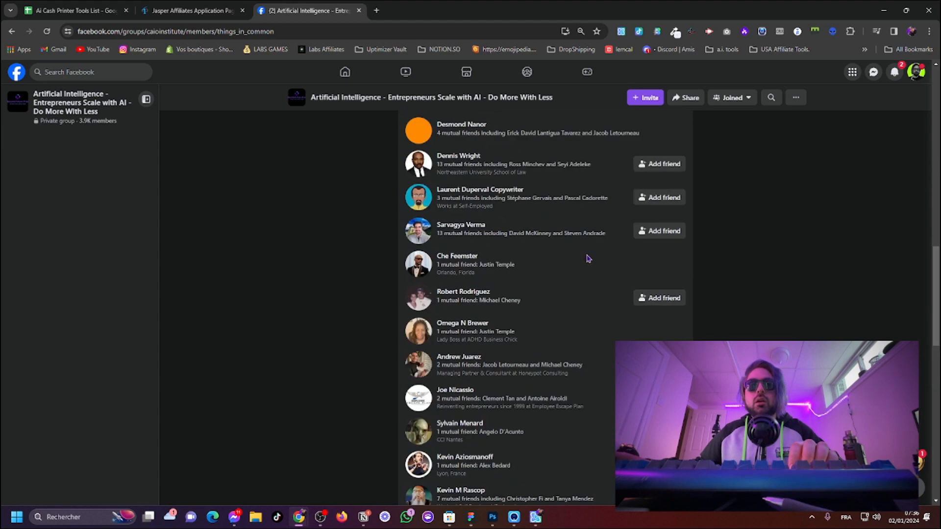
pyautogui.scroll(-5, 590, 262)
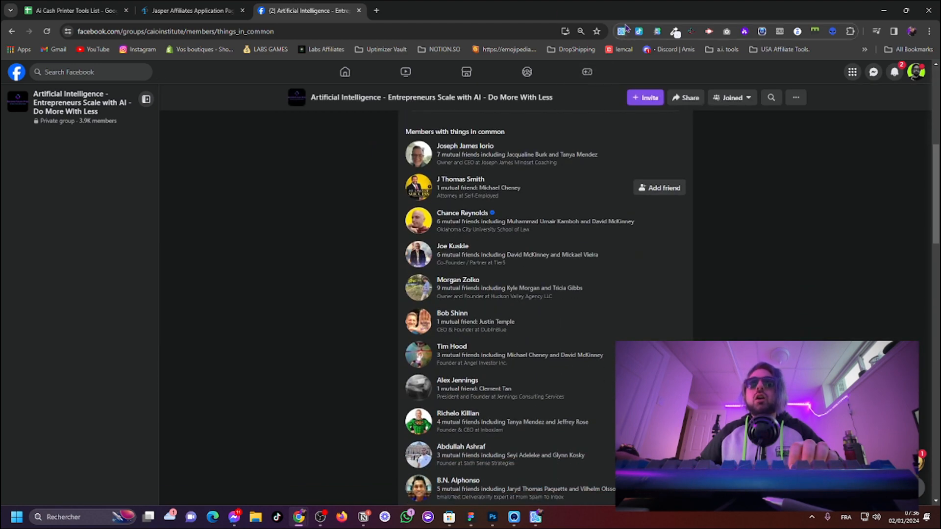
# - Open the Best Friends Pro extension in a new browser tab and view its messaging options for friend requests
pyautogui.click(658, 31)
pyautogui.click(748, 239)
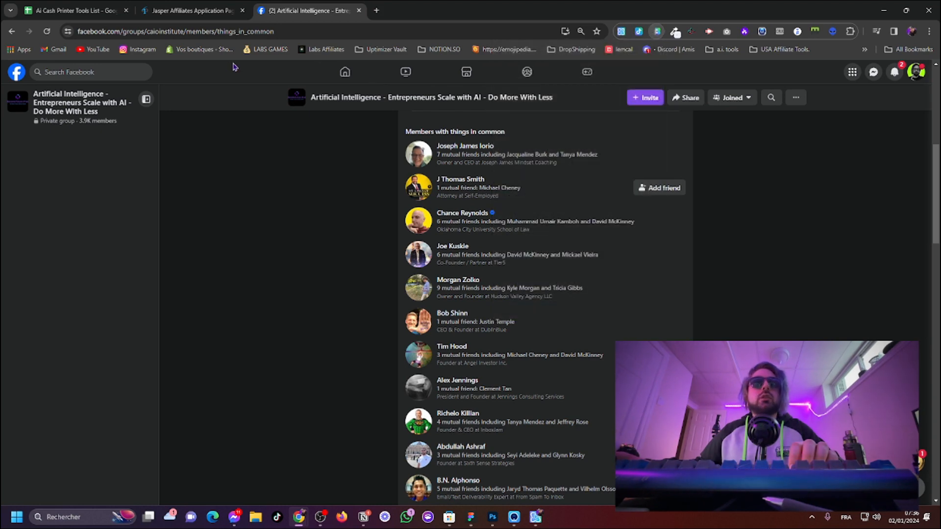
pyautogui.hotkey('ctrl', 't')
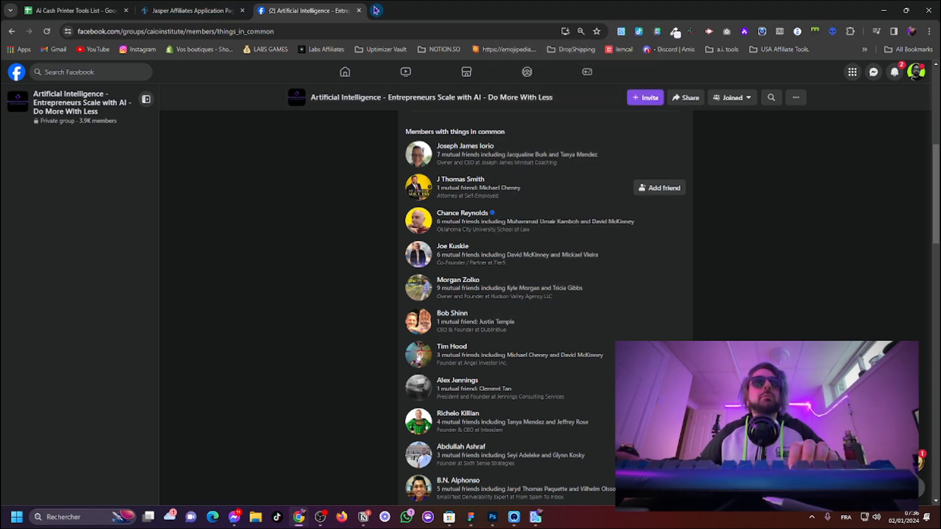
pyautogui.click(657, 32)
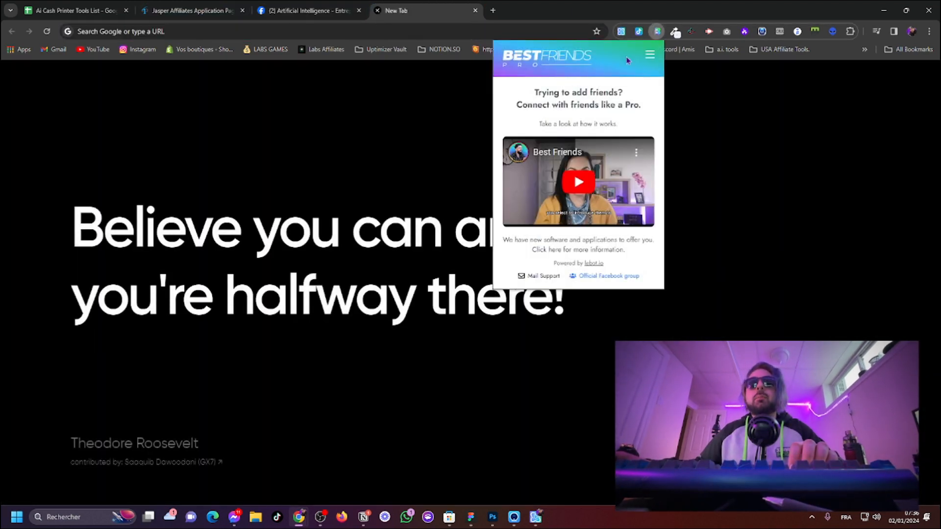
pyautogui.click(647, 59)
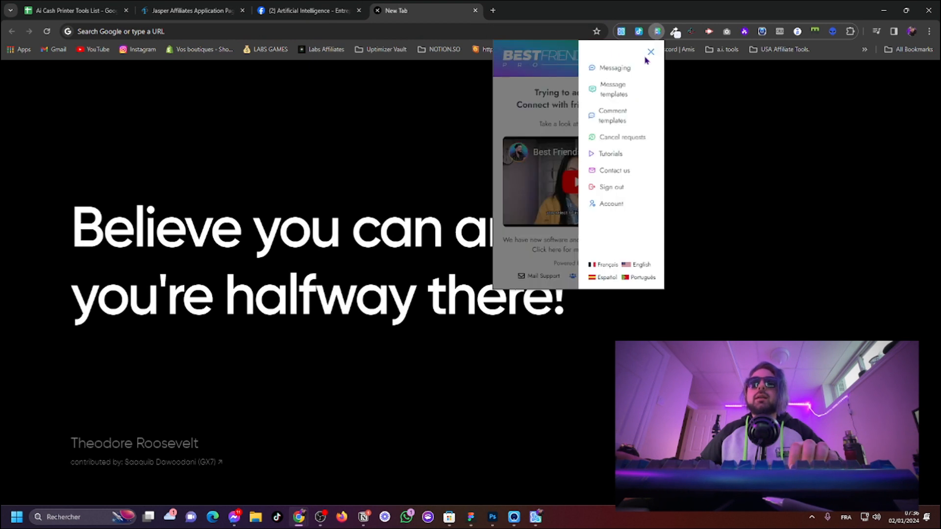
pyautogui.click(620, 67)
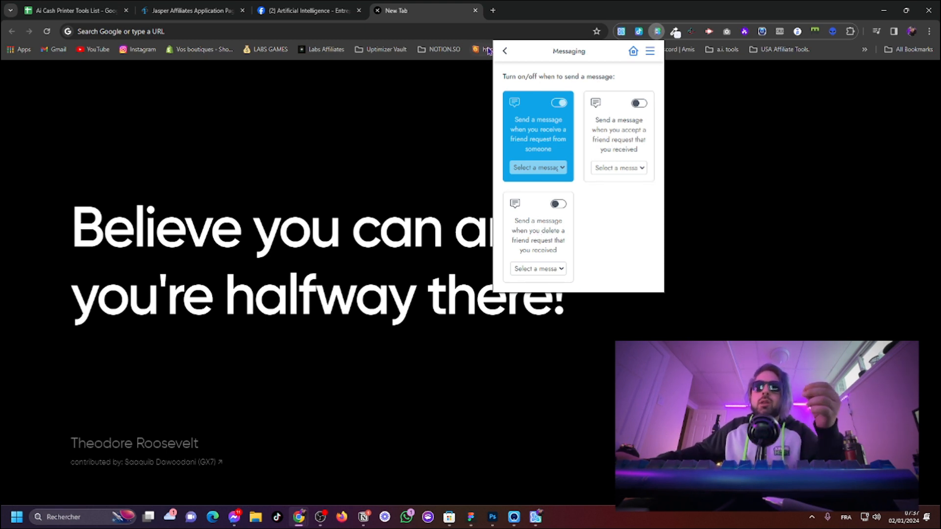
# - Start a new message template in Best Friends Pro and title it jasper.ai
pyautogui.click(633, 51)
pyautogui.click(649, 56)
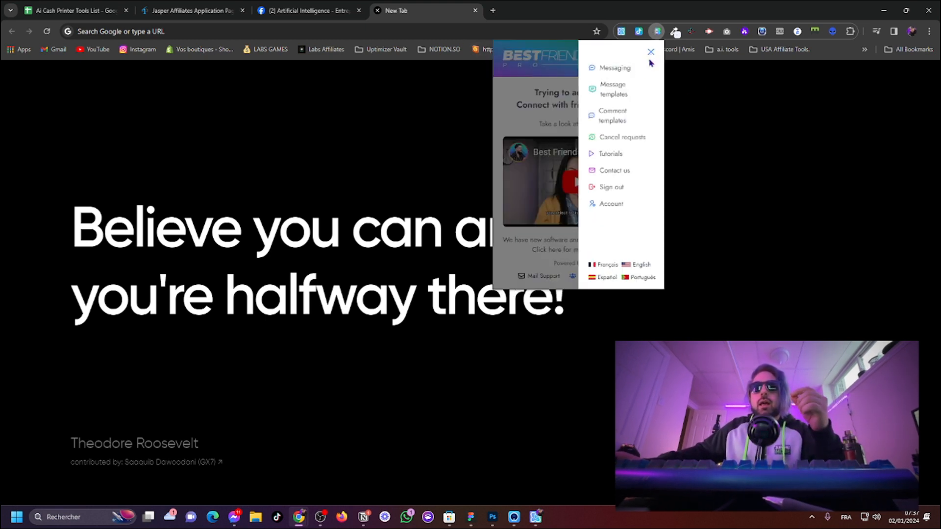
pyautogui.click(619, 98)
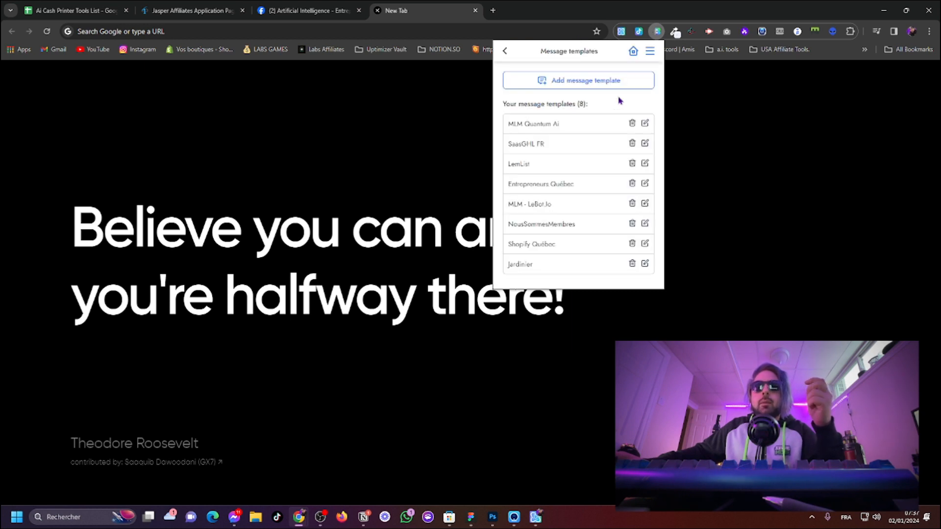
pyautogui.click(571, 89)
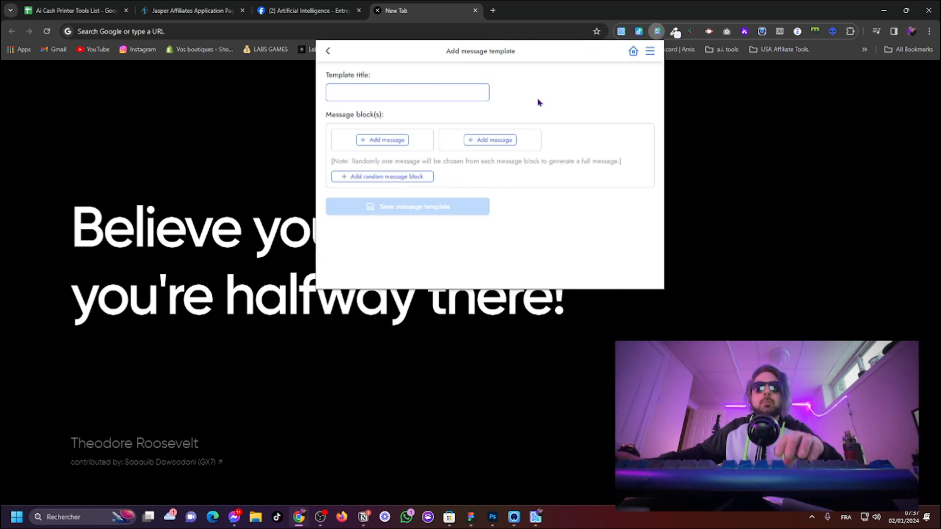
pyautogui.click(417, 99)
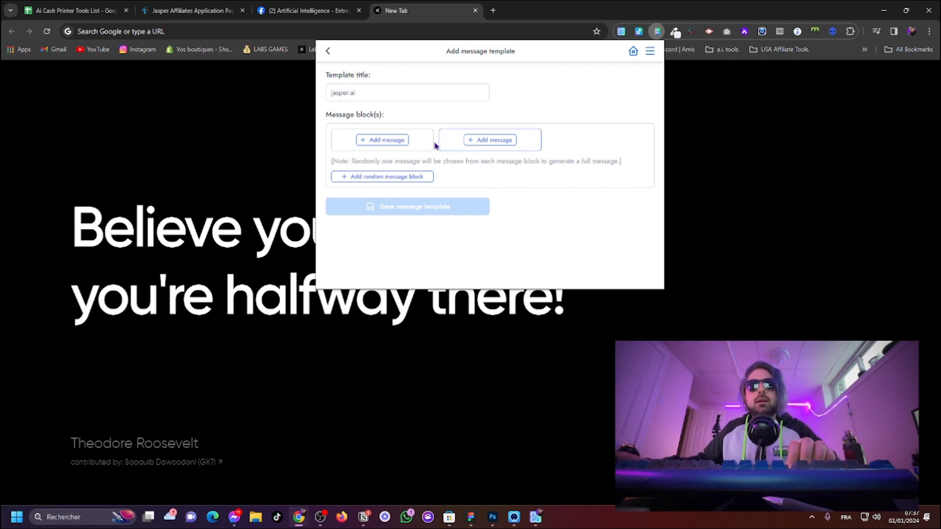
# - Add the greetings "Hi !" and "Hey" as alternative messages in the template's first message block
pyautogui.click(380, 140)
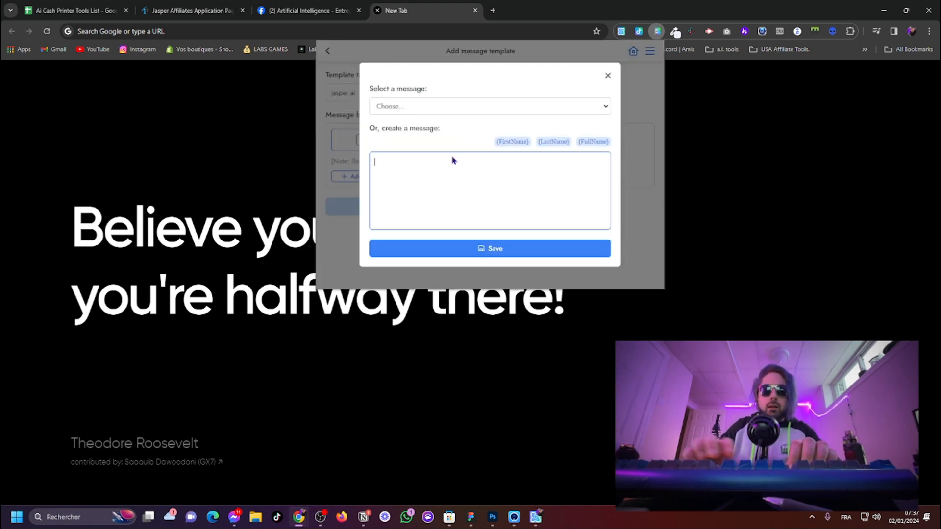
pyautogui.write('Hi !')
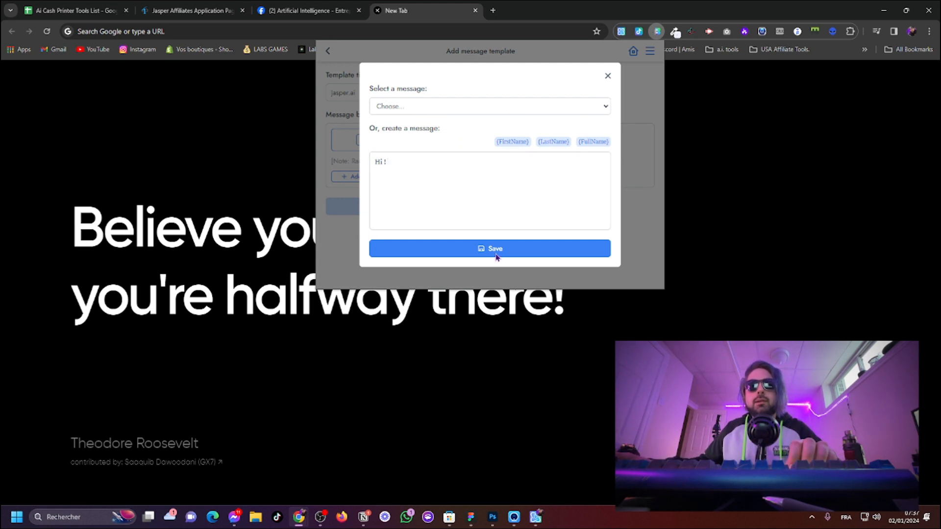
pyautogui.click(496, 248)
pyautogui.click(402, 155)
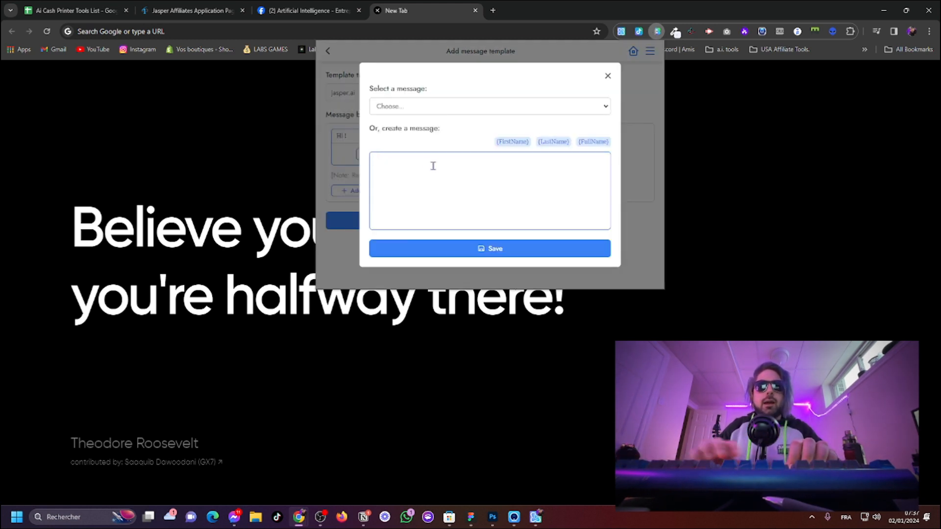
pyautogui.click(441, 248)
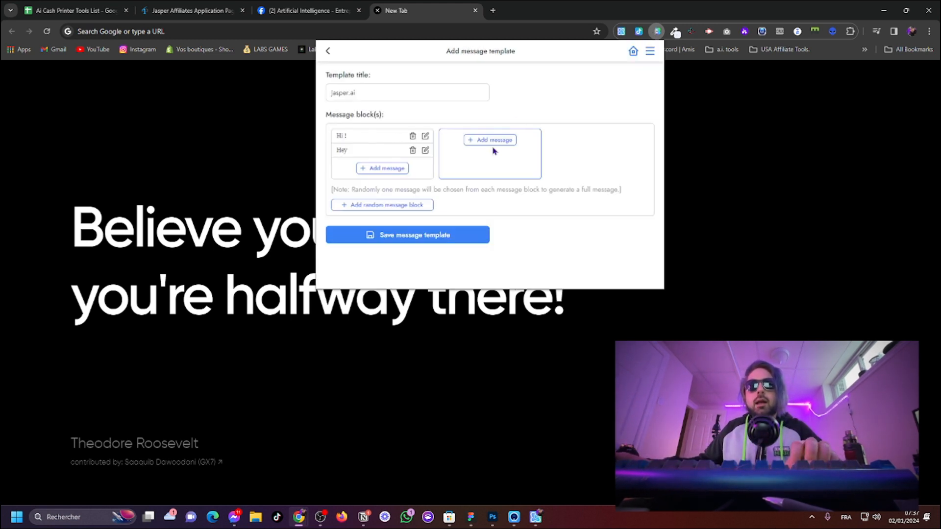
# - Add to the second block "I just wanted to show you this A.I tool called Jasper . Ai ! It's soo powerfull ! You should try it !" plus the affiliate link
pyautogui.click(493, 147)
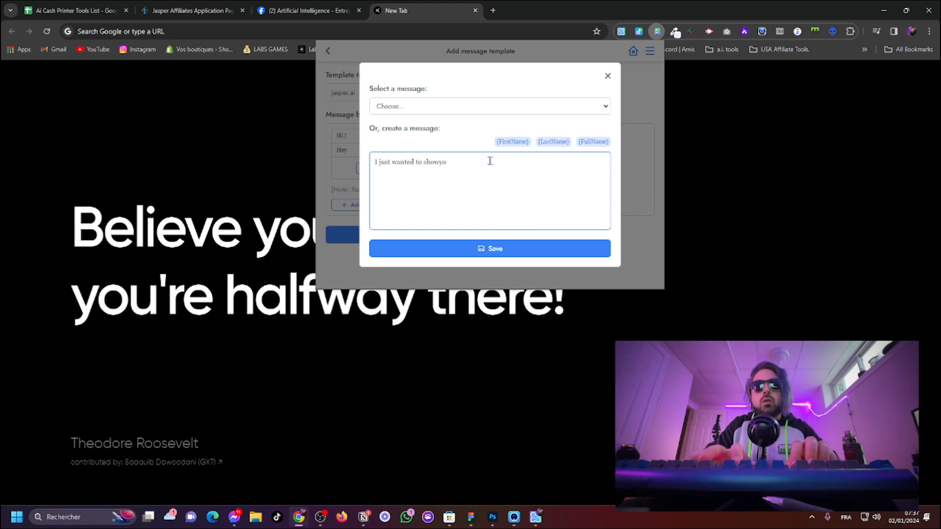
pyautogui.write('I just wanted to show you this A.')
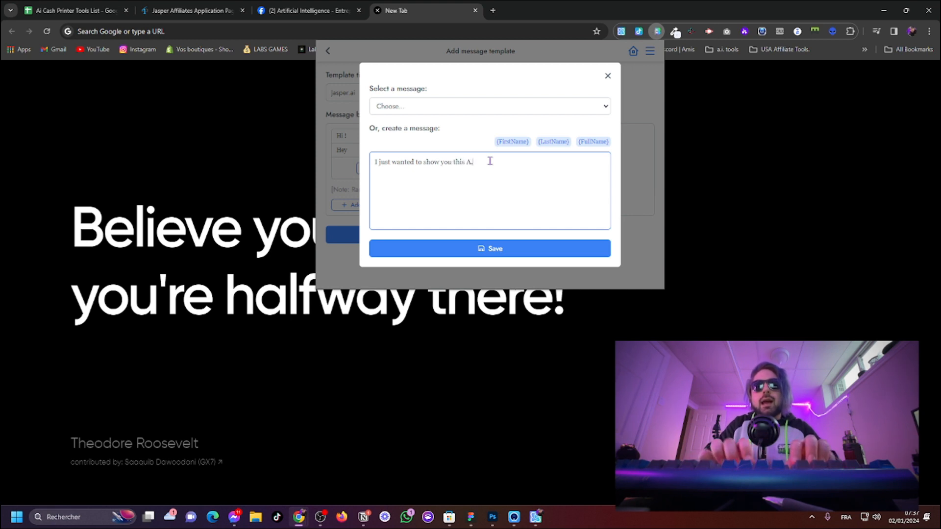
pyautogui.write("I tool called Jasper . Ai ! It's soo")
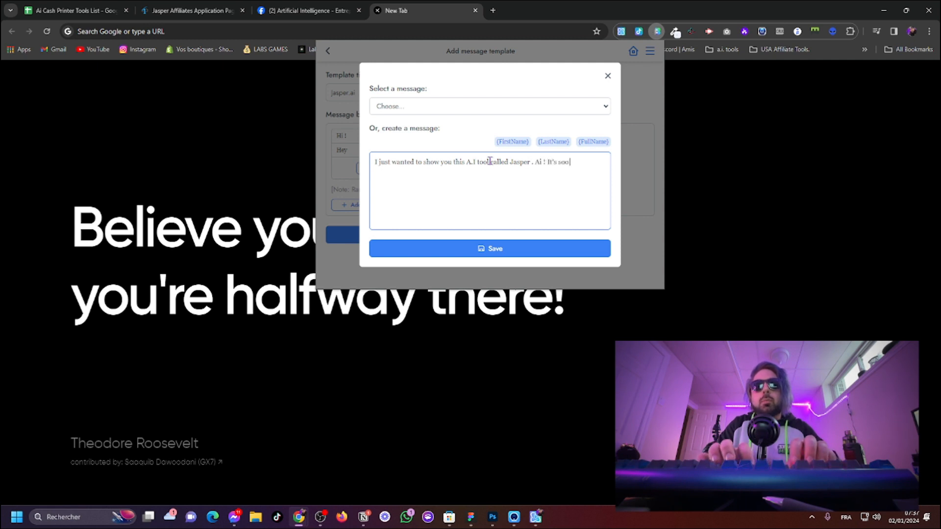
pyautogui.write(' powerfull !')
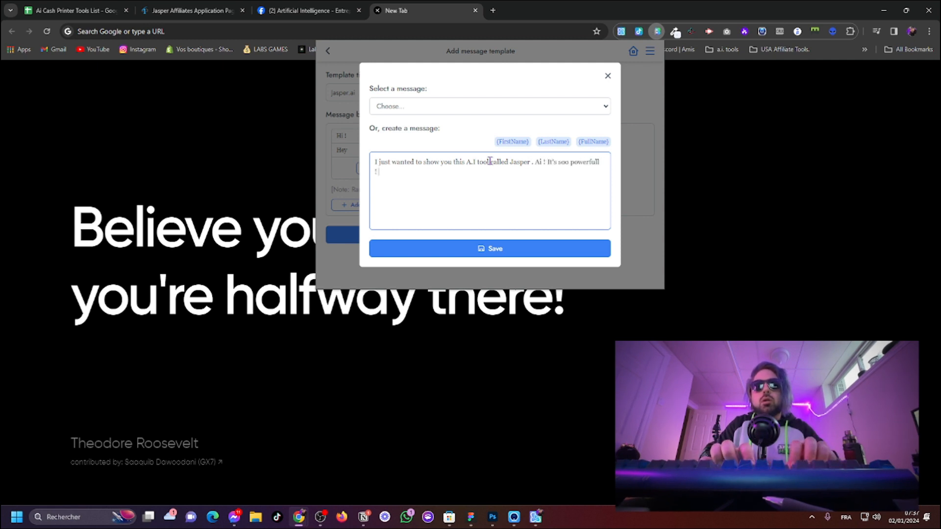
pyautogui.write(' You should try it !')
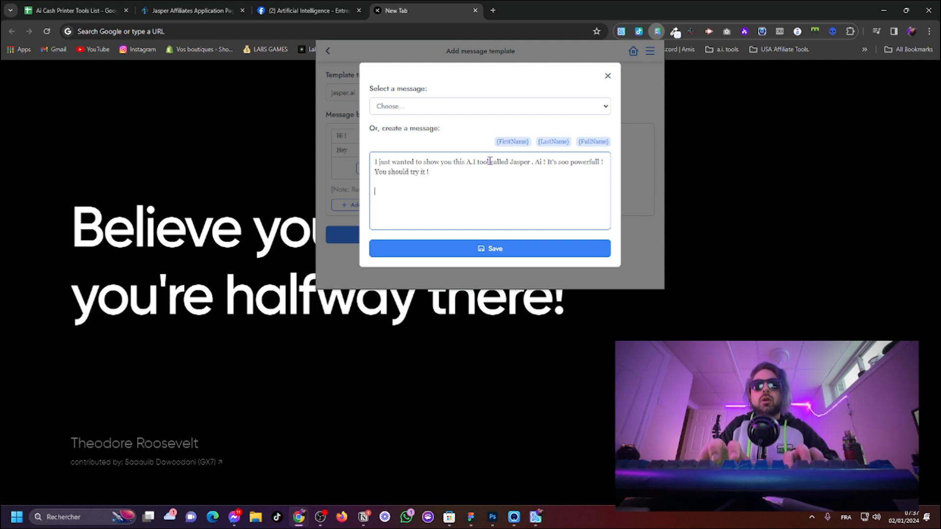
pyautogui.hotkey('ctrl', 'v')
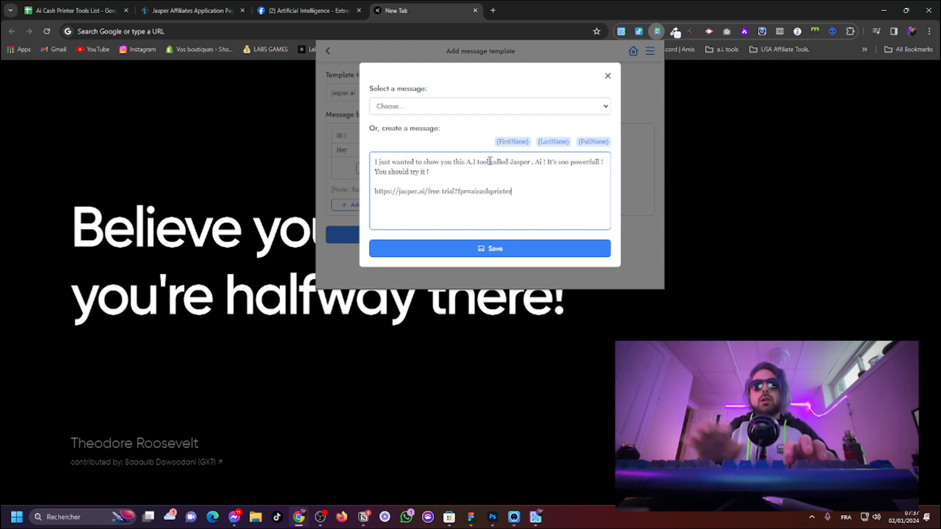
pyautogui.click(516, 248)
# - Add an alternative message beginning "You like A.i stuff ?? I found you on a A.I Facebook Group", ending with the affiliate link, and save the template
pyautogui.click(494, 170)
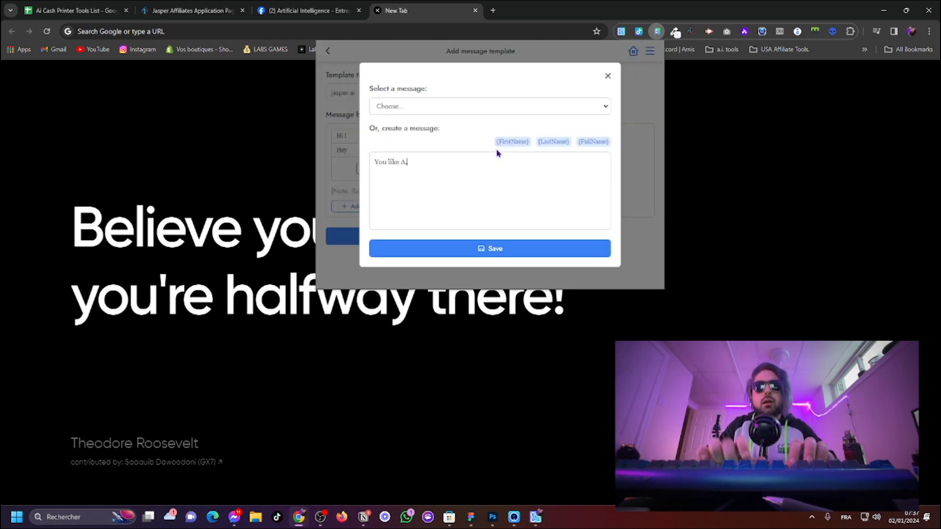
pyautogui.write('You like A.i stuff ?? I found you on a A.I Facebook Group, and I wanted to share with you Jas')
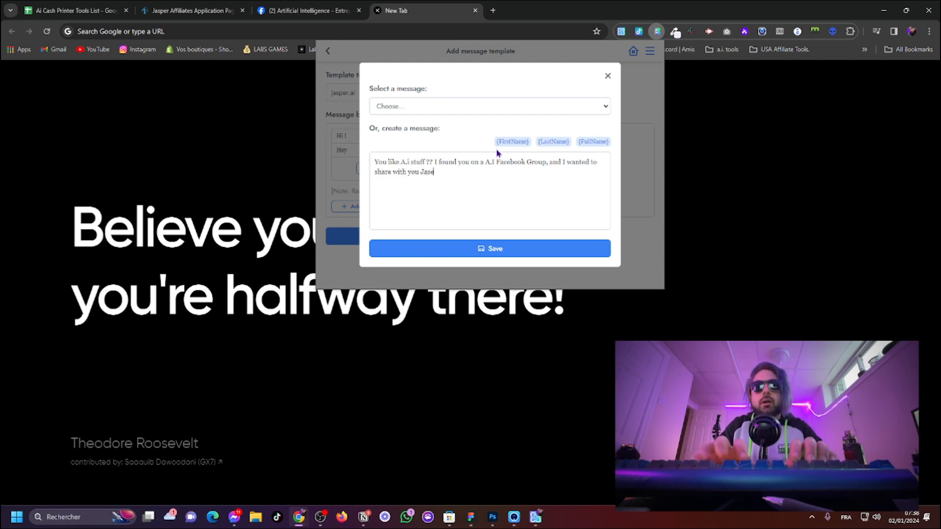
pyautogui.write('er.ai')
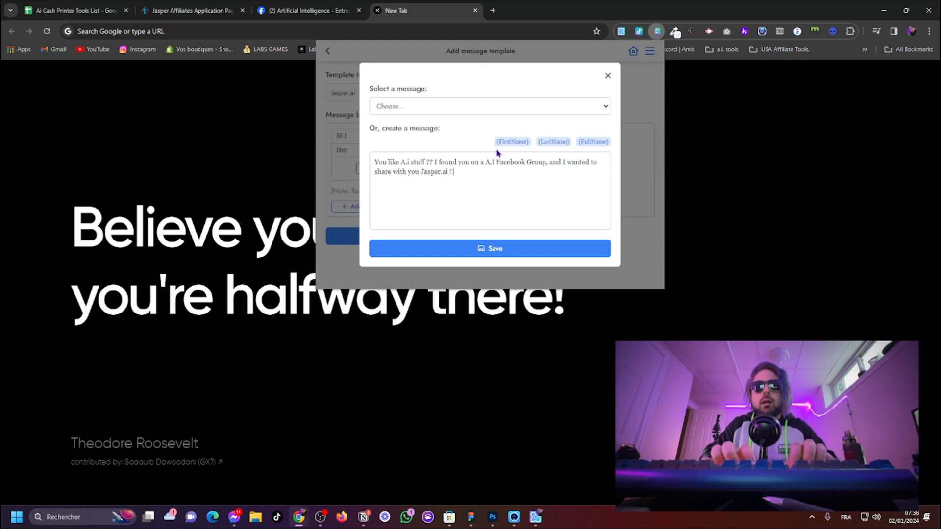
pyautogui.write(' ! Check thi')
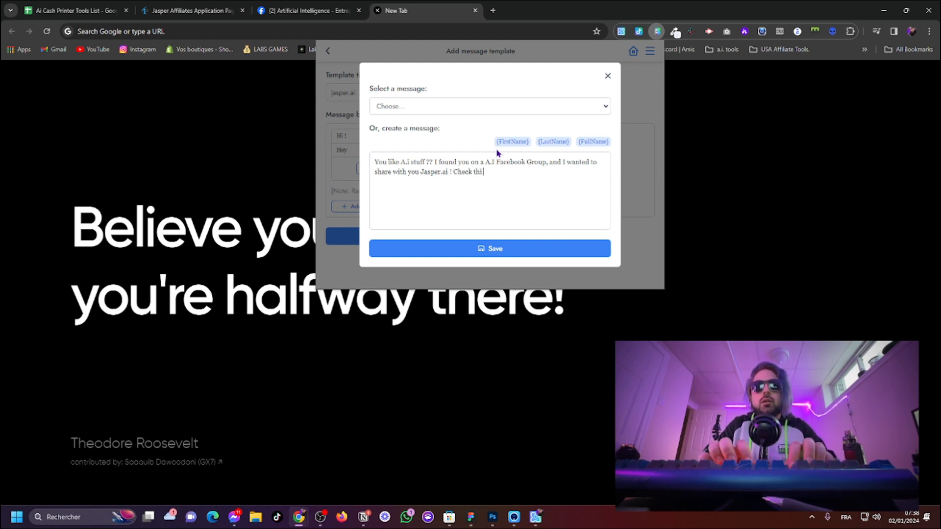
pyautogui.write('s out :')
pyautogui.write('https://jasper.ai/free-trial?fpr=aicashprinter')
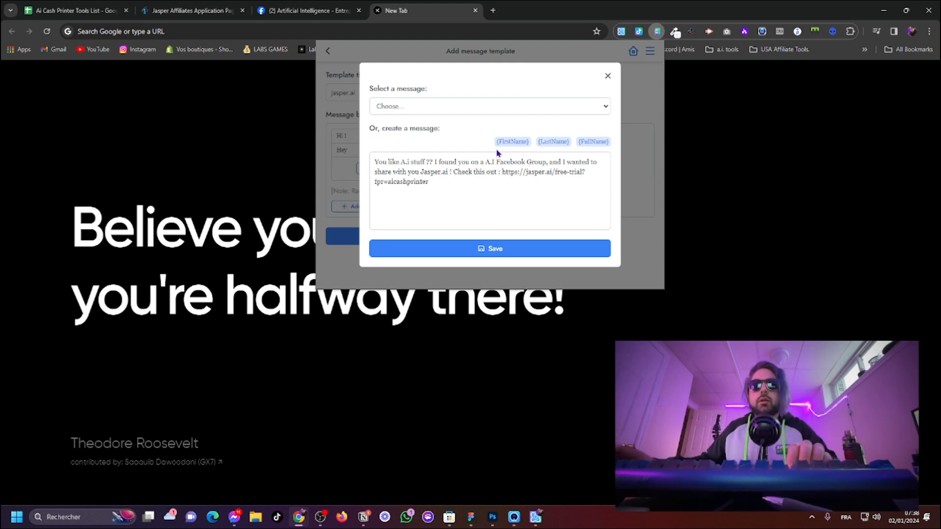
pyautogui.click(482, 250)
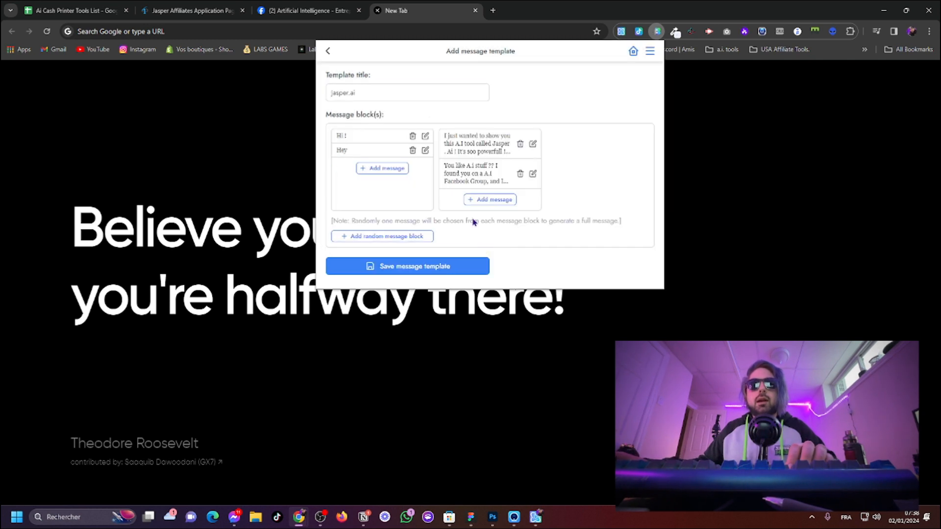
pyautogui.click(376, 266)
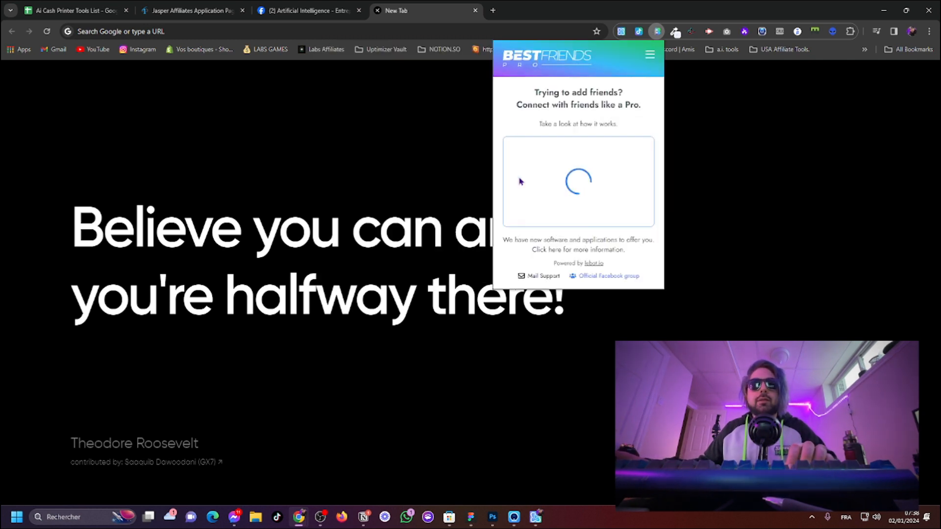
# - Return to the Facebook group's members page and open the Best Friends Pro automation settings there
pyautogui.click(649, 55)
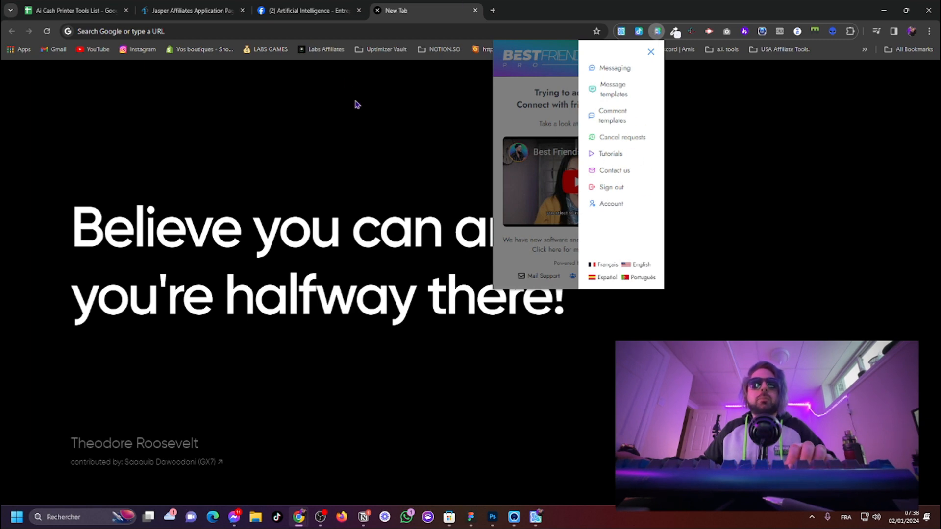
pyautogui.click(309, 10)
pyautogui.scroll(-6, 514, 238)
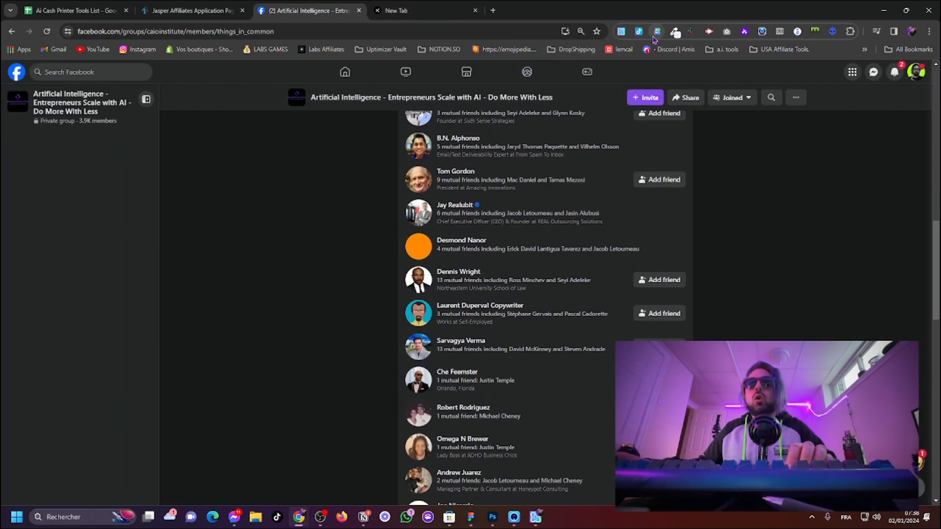
pyautogui.click(656, 33)
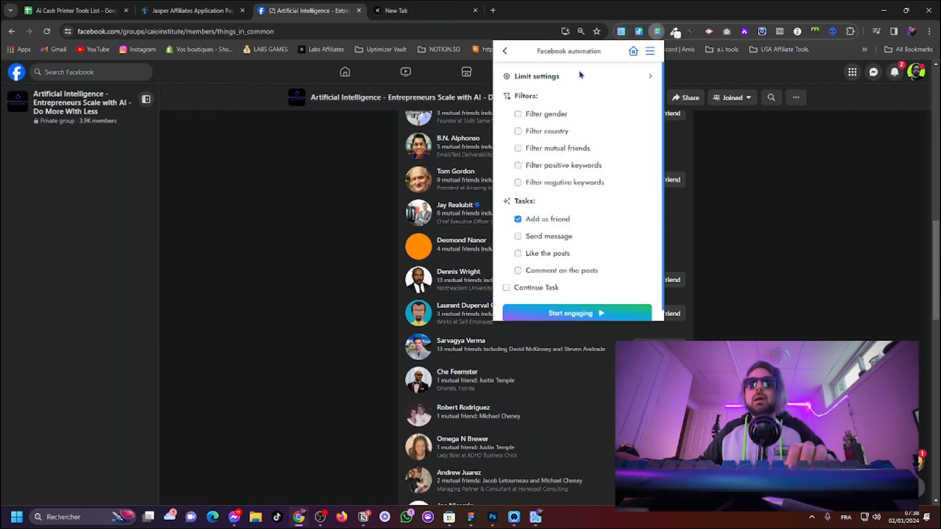
# - Try the country and positive keyword filters and toggle the Add as friend task without keeping any change
pyautogui.click(518, 131)
pyautogui.click(554, 136)
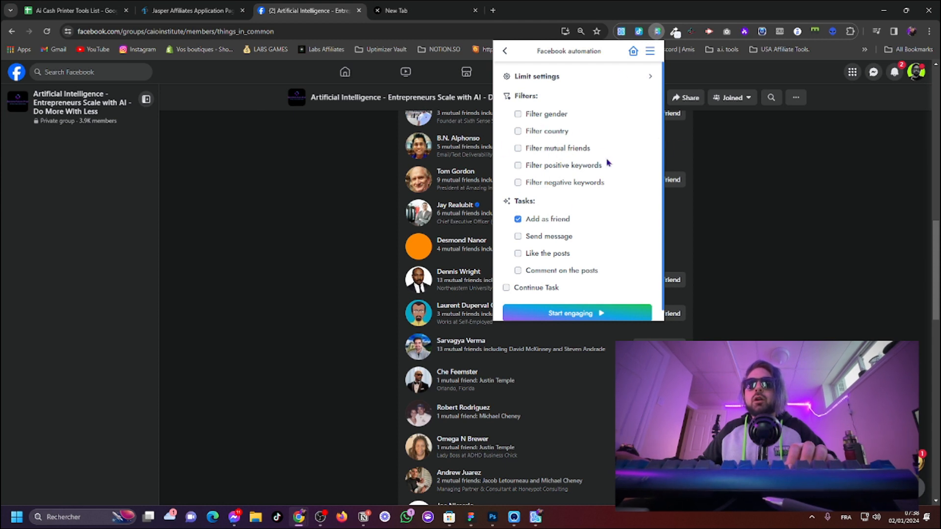
pyautogui.click(556, 166)
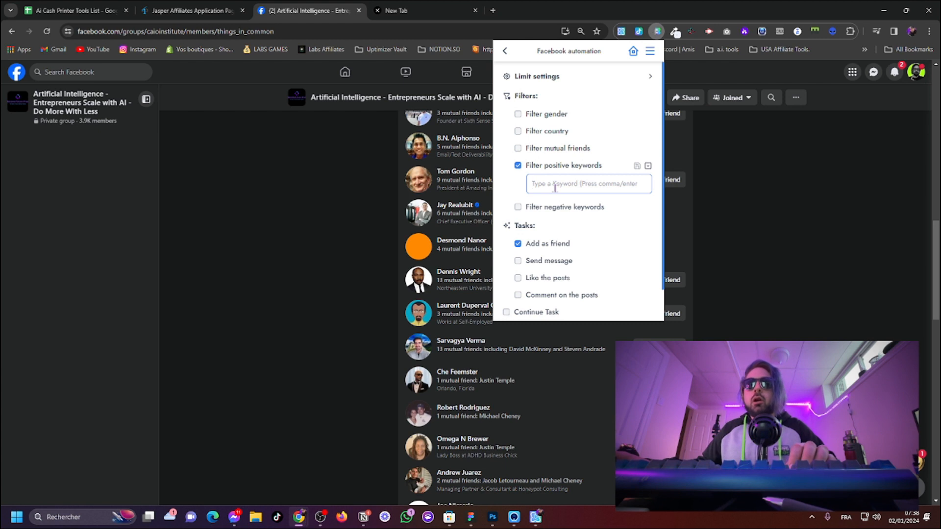
pyautogui.click(574, 166)
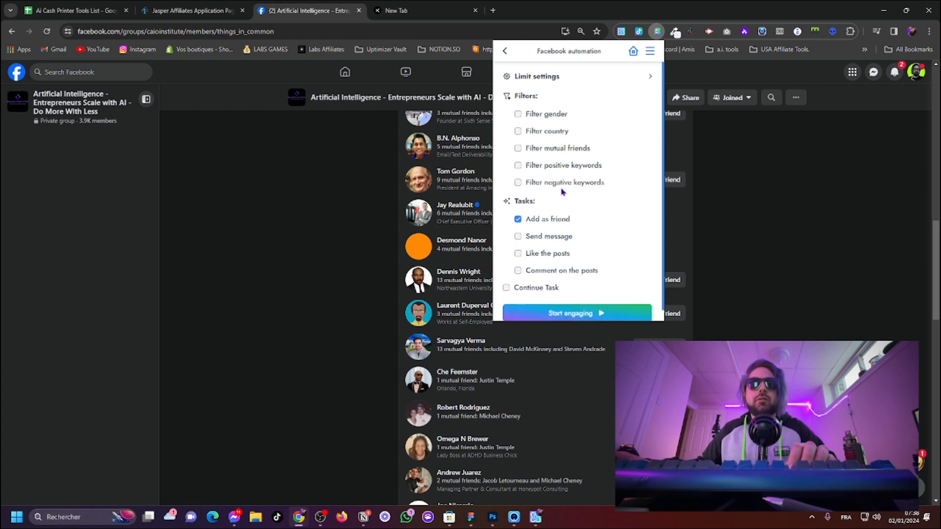
pyautogui.scroll(-1, 559, 188)
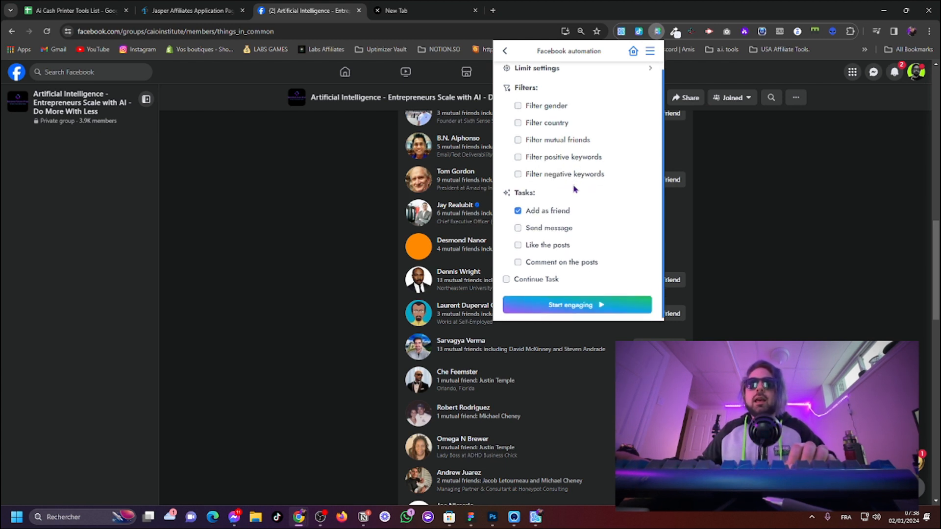
pyautogui.click(519, 209)
pyautogui.click(519, 209)
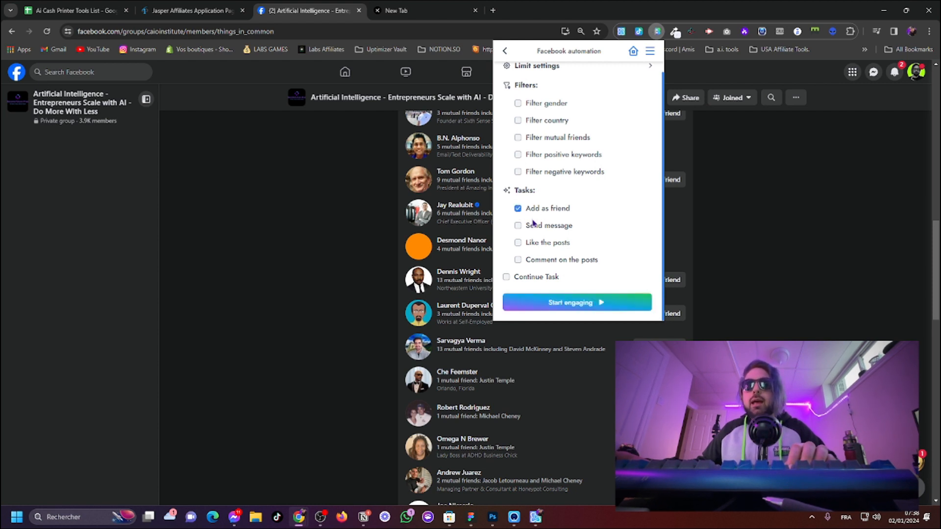
# - Enable sending messages with the jasper.ai template and liking posts for the Facebook engagement task
pyautogui.click(537, 226)
pyautogui.click(574, 243)
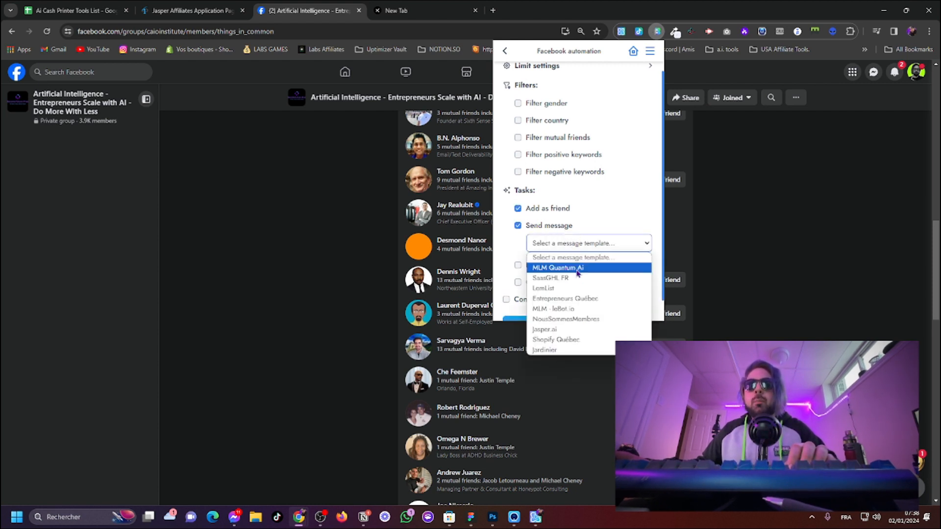
pyautogui.click(555, 330)
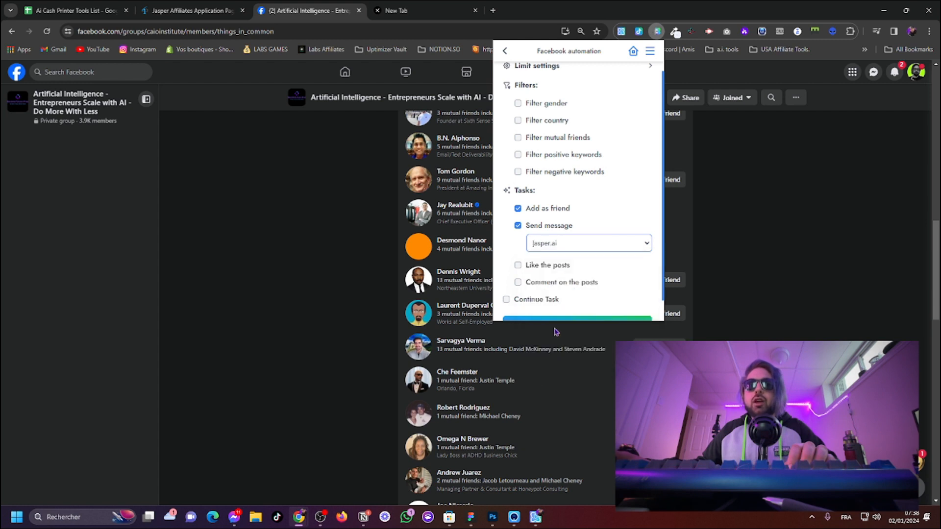
pyautogui.click(543, 265)
pyautogui.scroll(-1, 571, 282)
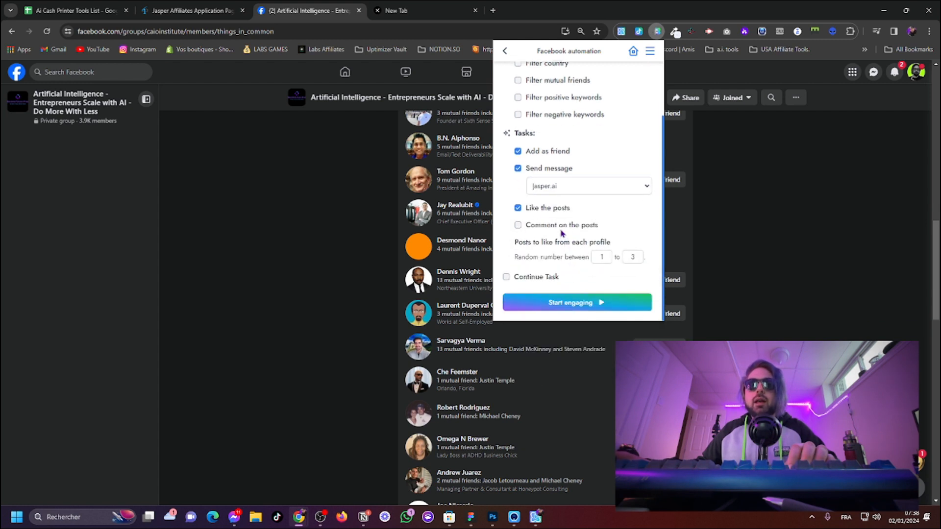
# - Enable commenting on posts with ChatGPT-generated comments in English and start the engagement task
pyautogui.click(576, 229)
pyautogui.click(569, 287)
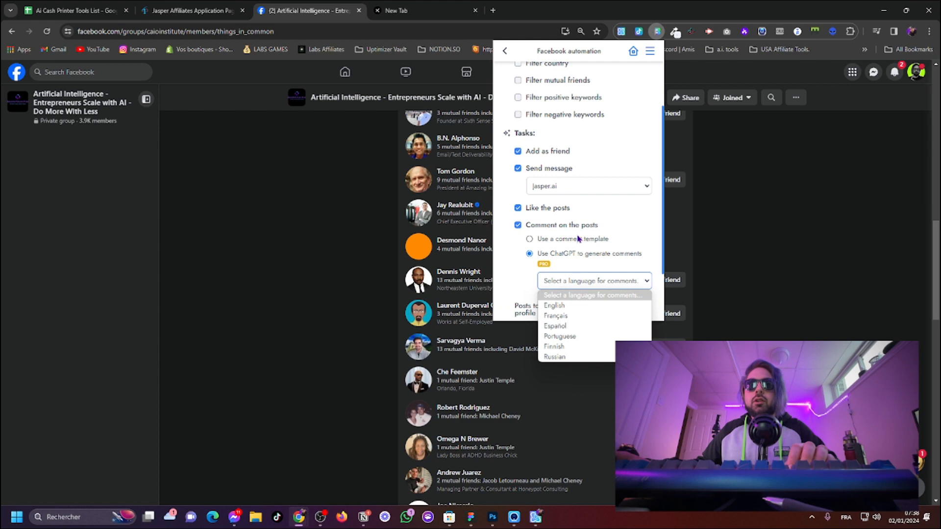
pyautogui.click(583, 303)
pyautogui.scroll(-2, 590, 215)
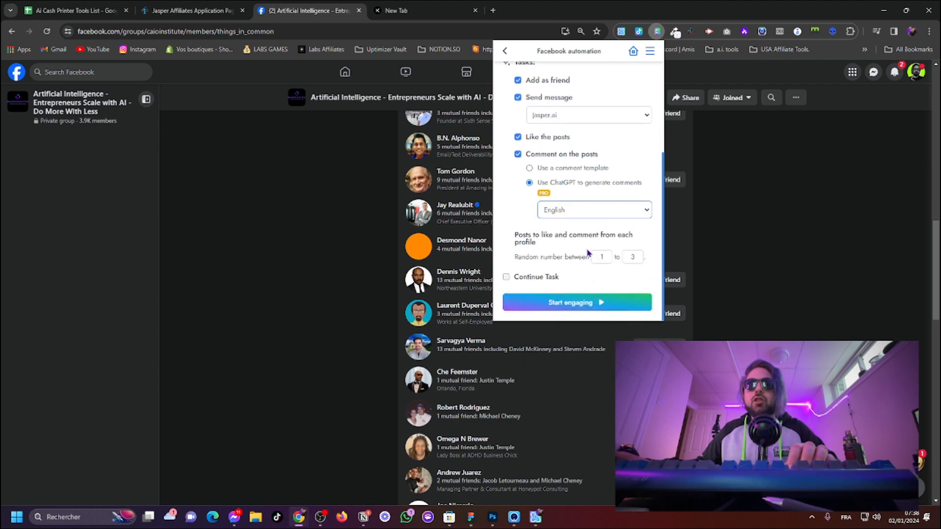
pyautogui.click(558, 303)
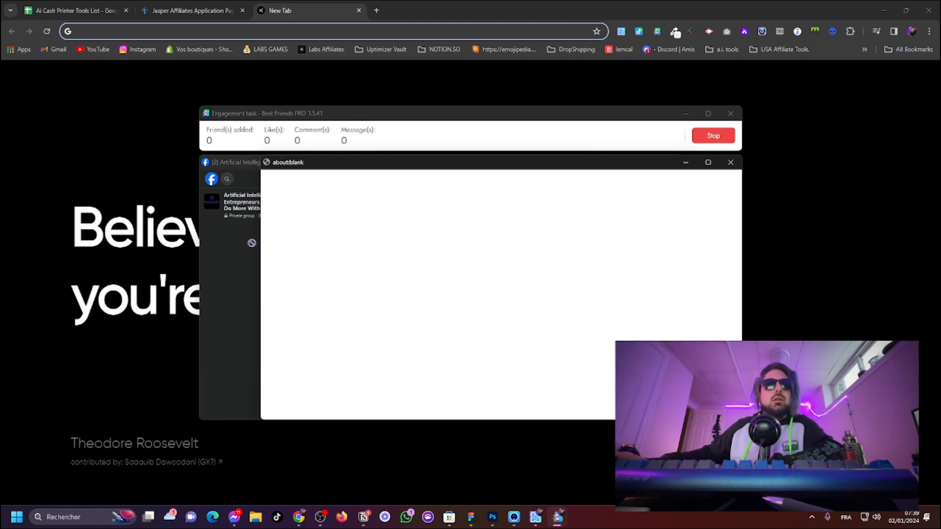
# - Move the Facebook task windows and check the progress of the running Instagram engagement task
pyautogui.moveTo(258, 243); pyautogui.dragTo(634, 250)
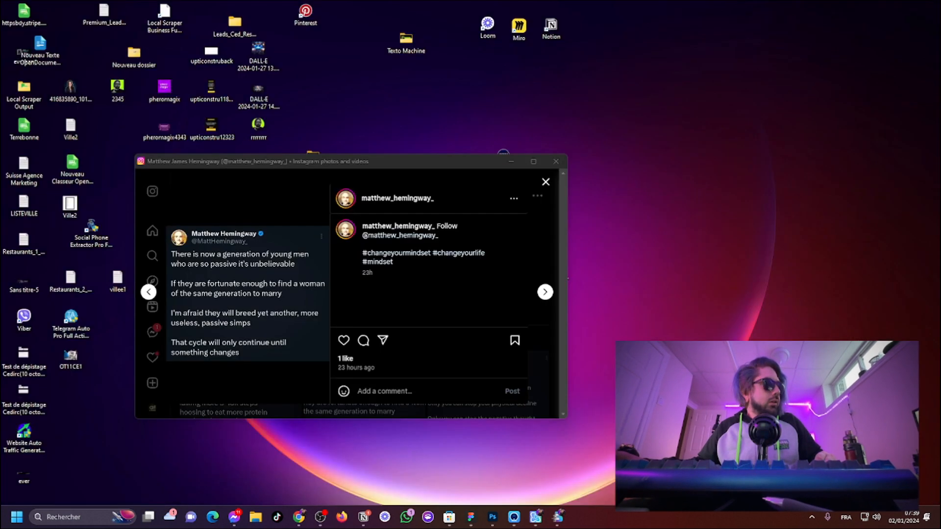
pyautogui.hotkey('alt', 'Tab')
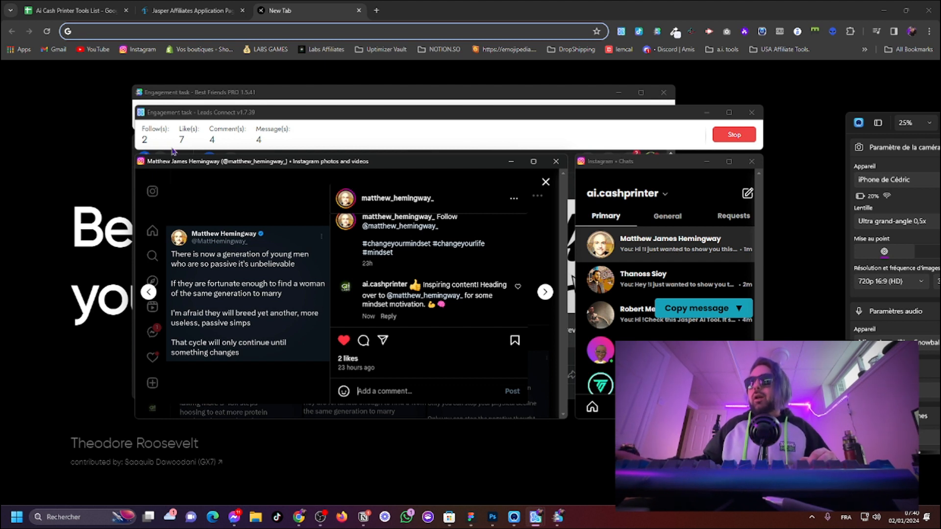
pyautogui.click(714, 97)
# - Open tiktok.com in a new browser tab and view the TikTok Leads extension's automation settings
pyautogui.click(376, 10)
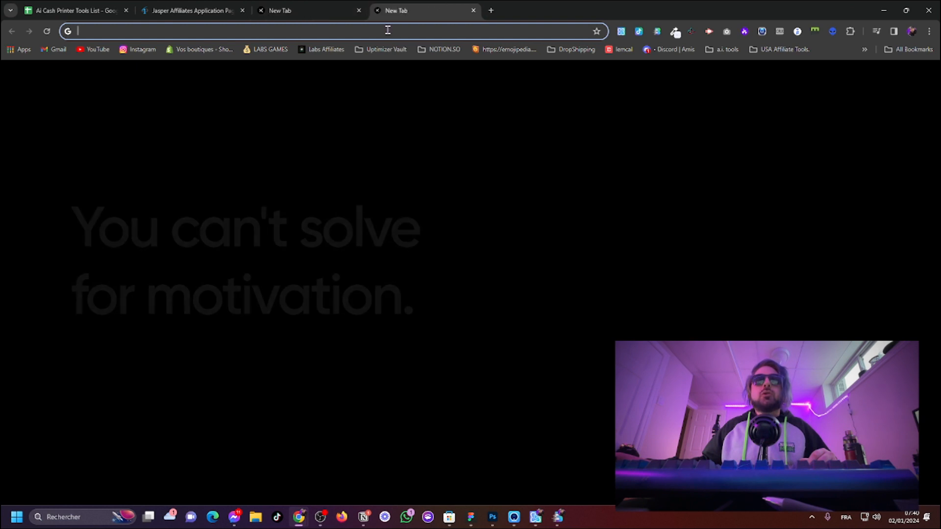
pyautogui.click(397, 30)
pyautogui.write('Tiktok.com')
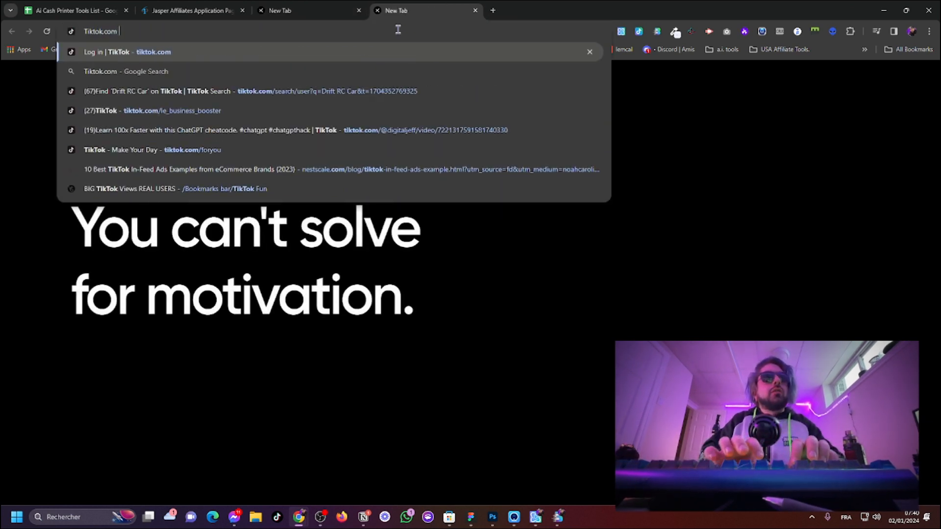
pyautogui.press('Return')
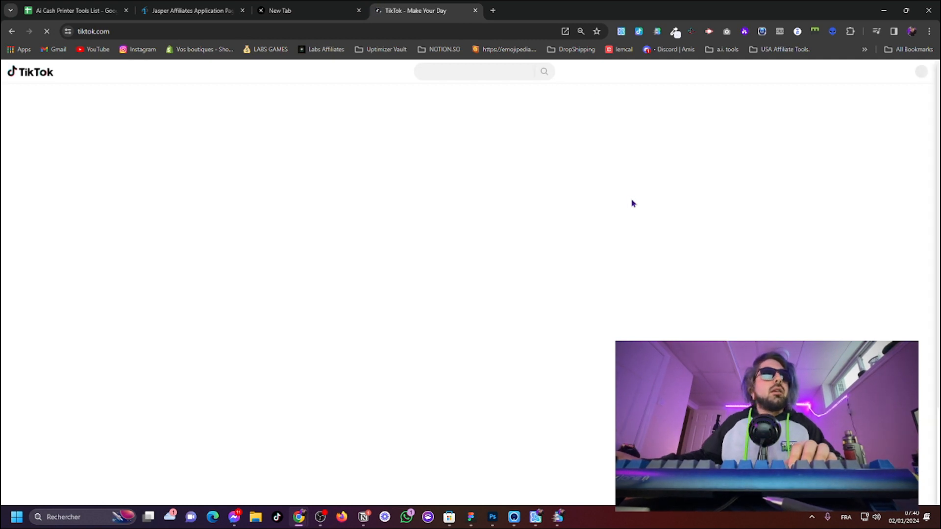
pyautogui.click(639, 33)
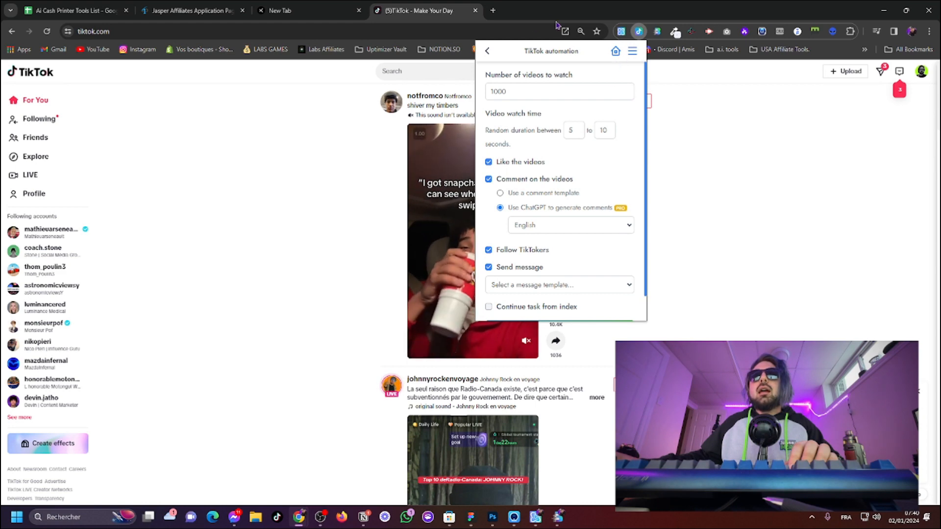
# - Open a new browser tab and view the TikTok Leads extension's menu with its template and unfollow options
pyautogui.click(616, 53)
pyautogui.click(494, 10)
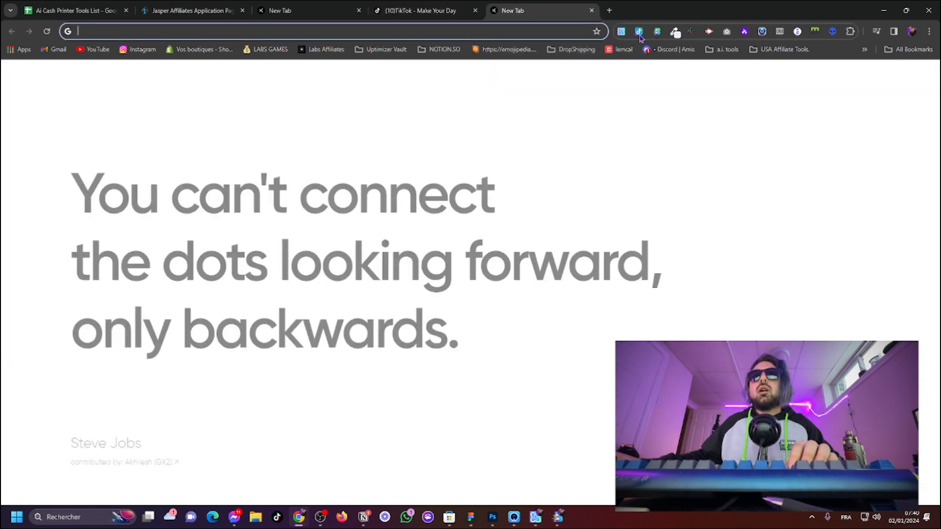
pyautogui.click(638, 31)
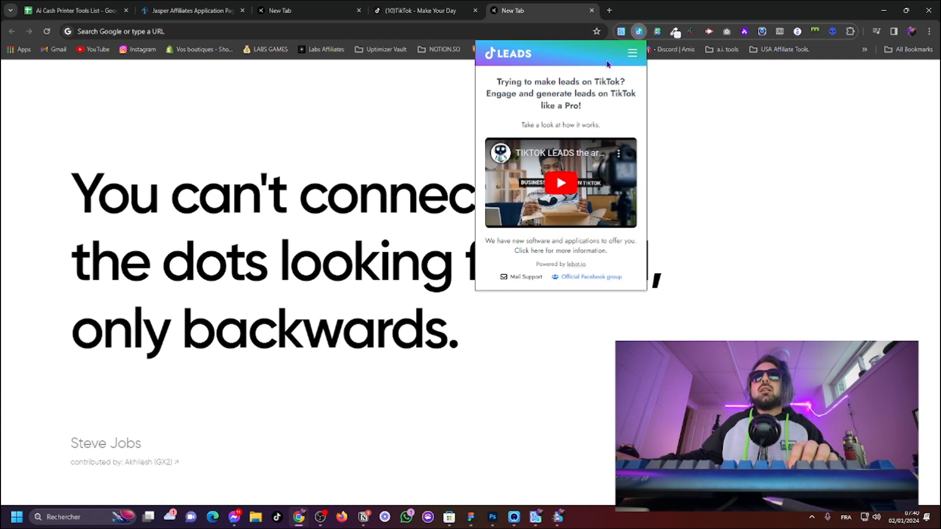
pyautogui.click(633, 54)
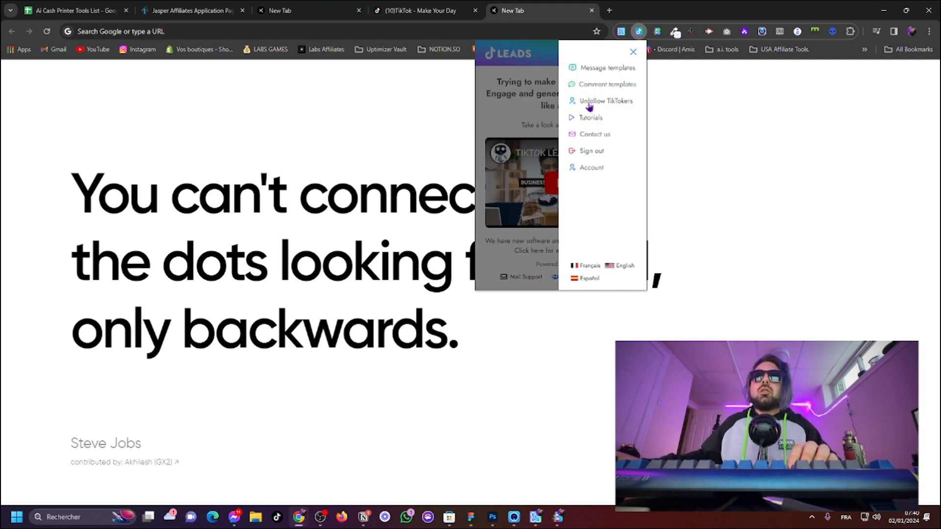
pyautogui.click(605, 101)
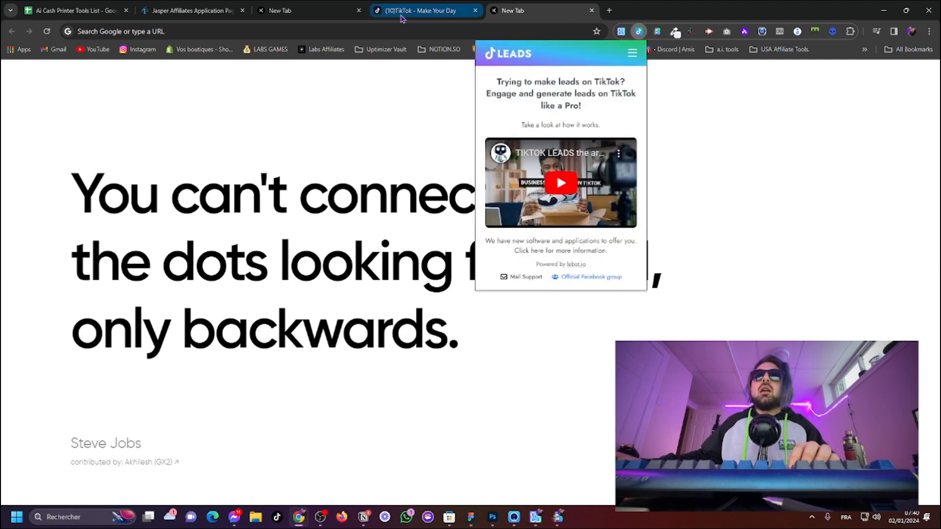
# - Return to the TikTok page and search for "A.i tool"
pyautogui.click(425, 72)
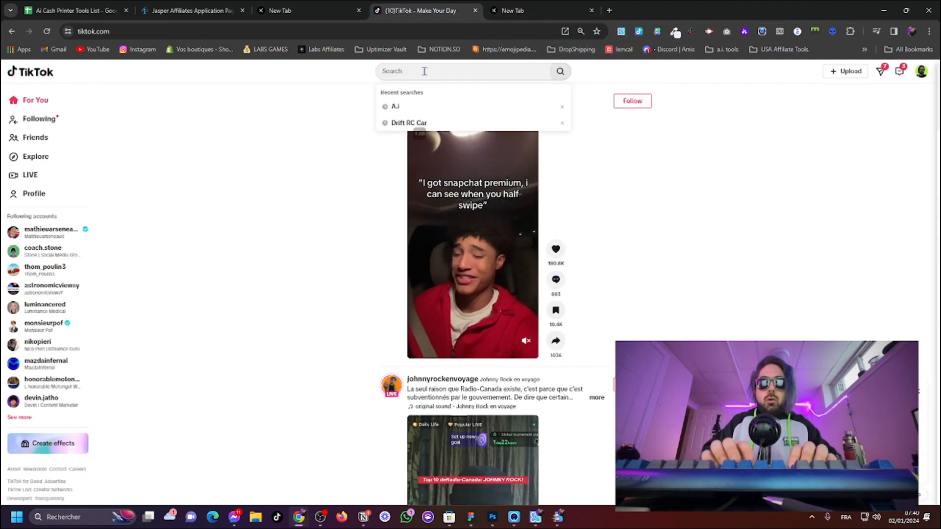
pyautogui.write('A')
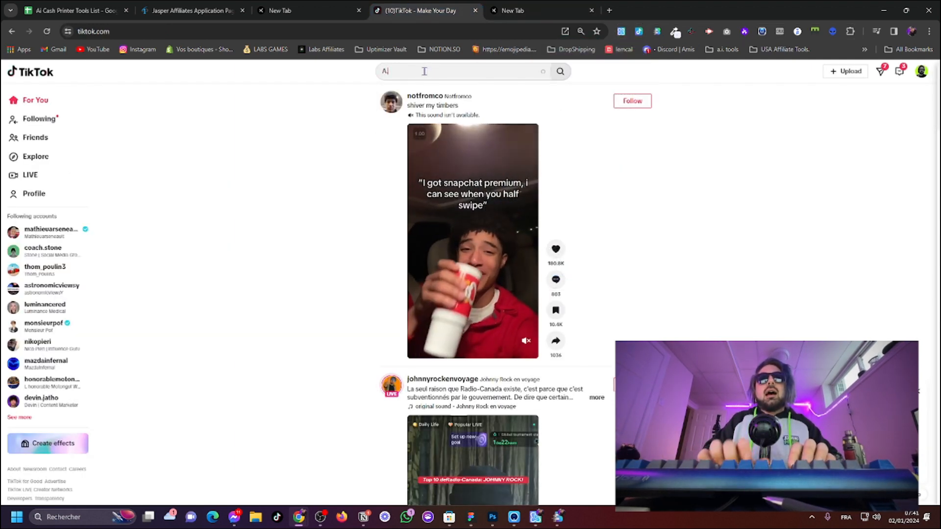
pyautogui.write('.i tool')
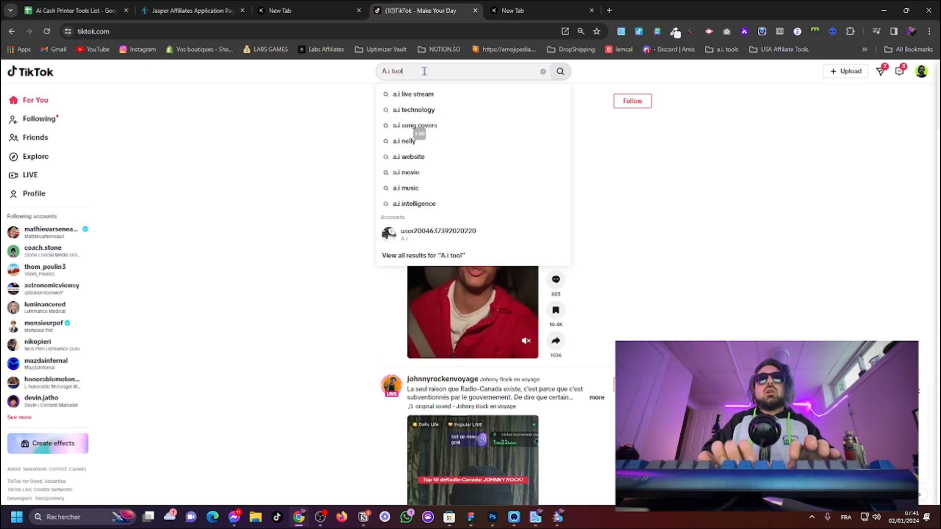
pyautogui.press('Return')
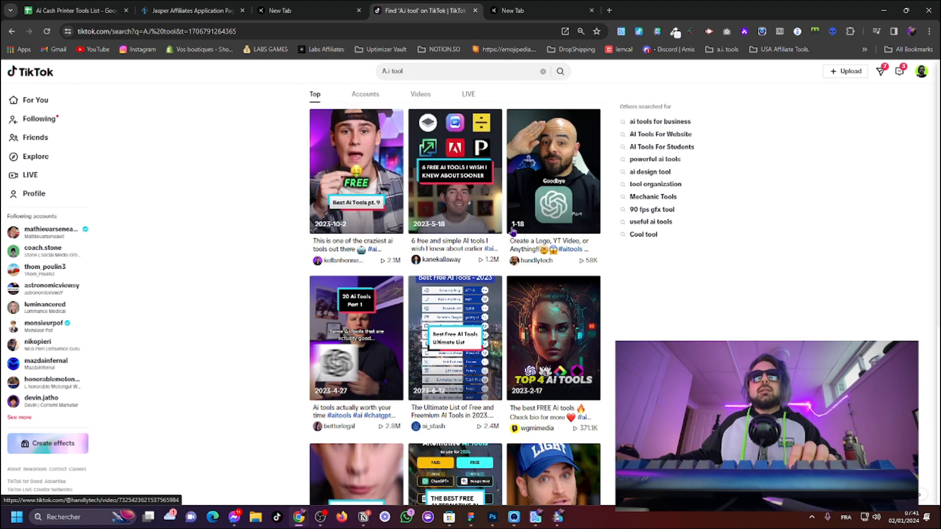
# - Look through the top search results for AI tool content and restrict the results to videos
pyautogui.scroll(-2, 472, 233)
pyautogui.scroll(-2, 472, 232)
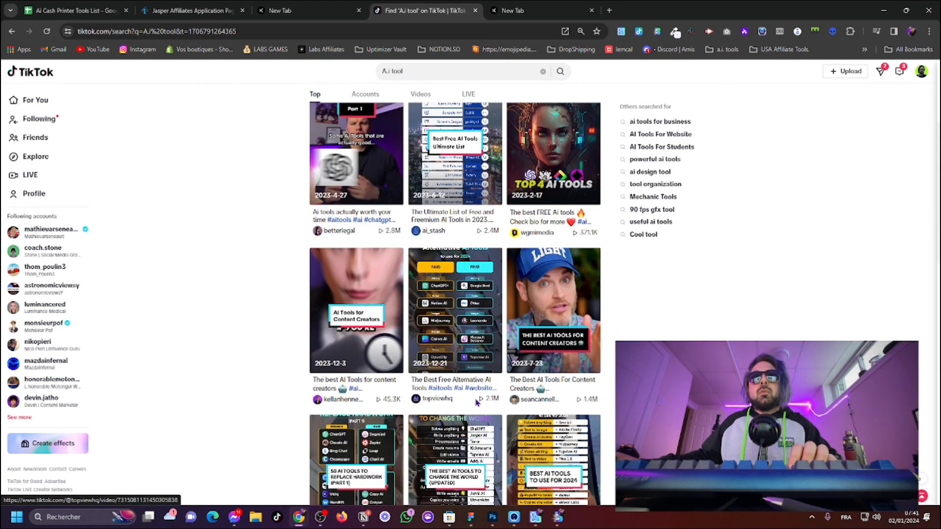
pyautogui.scroll(4, 472, 233)
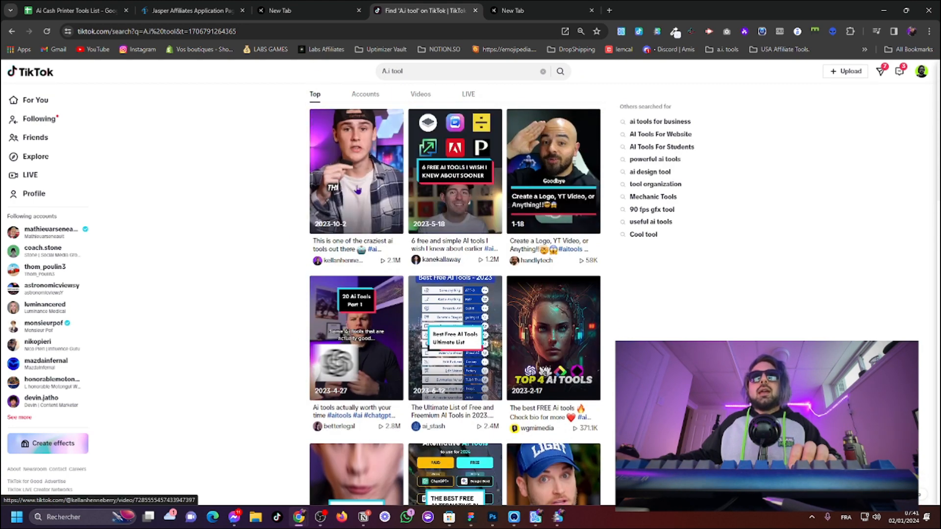
pyautogui.scroll(-2, 543, 365)
pyautogui.scroll(-15, 543, 366)
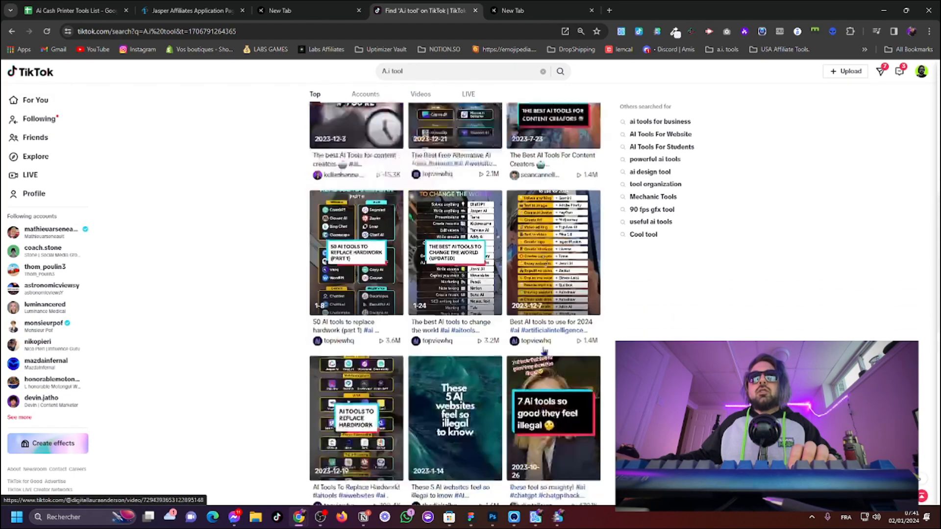
pyautogui.scroll(-9, 544, 363)
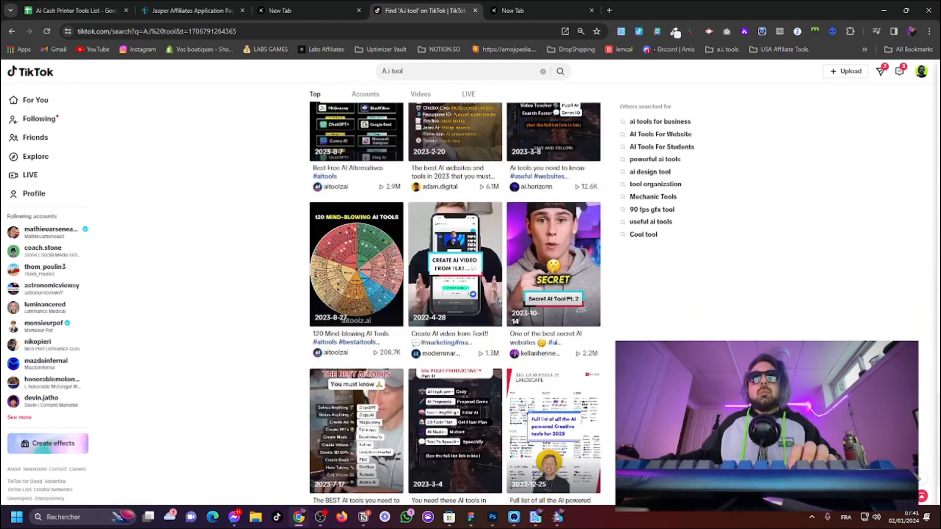
pyautogui.scroll(19, 621, 328)
pyautogui.scroll(5, 624, 328)
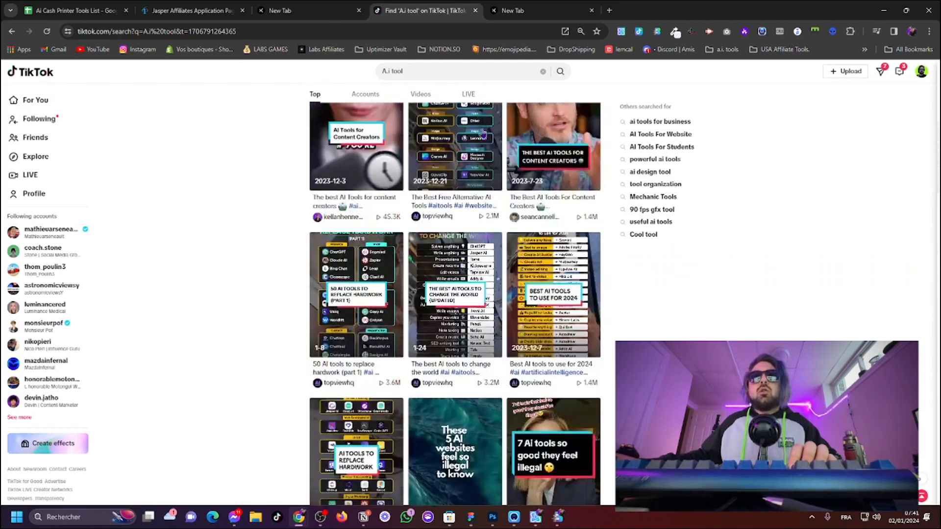
pyautogui.click(411, 95)
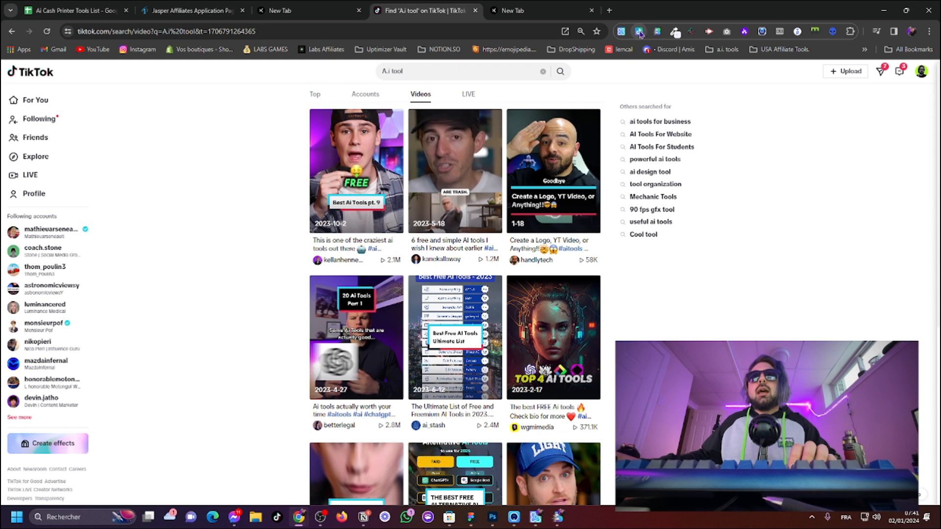
# - Set the TikTok Leads automation to watch 300 videos, post ChatGPT-generated comments in English and follow TikTokers
pyautogui.click(643, 32)
pyautogui.click(508, 93)
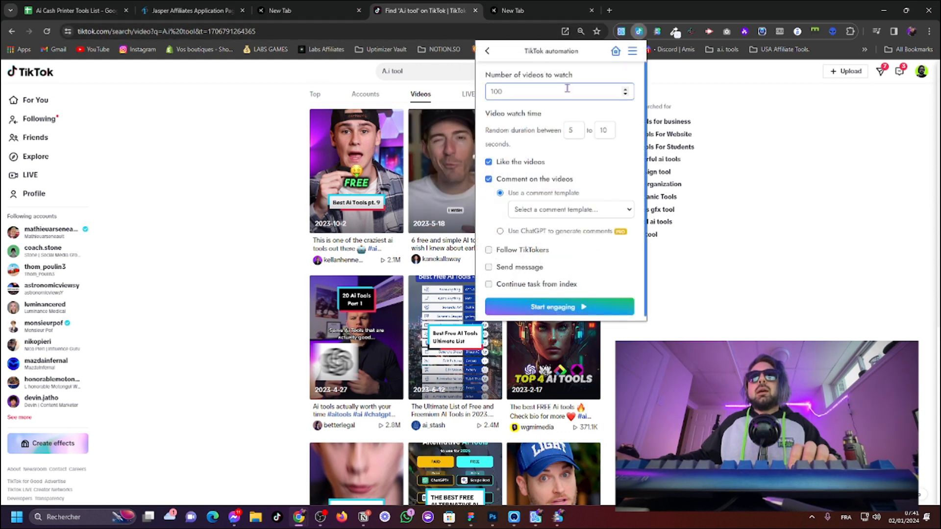
pyautogui.doubleClick(521, 91)
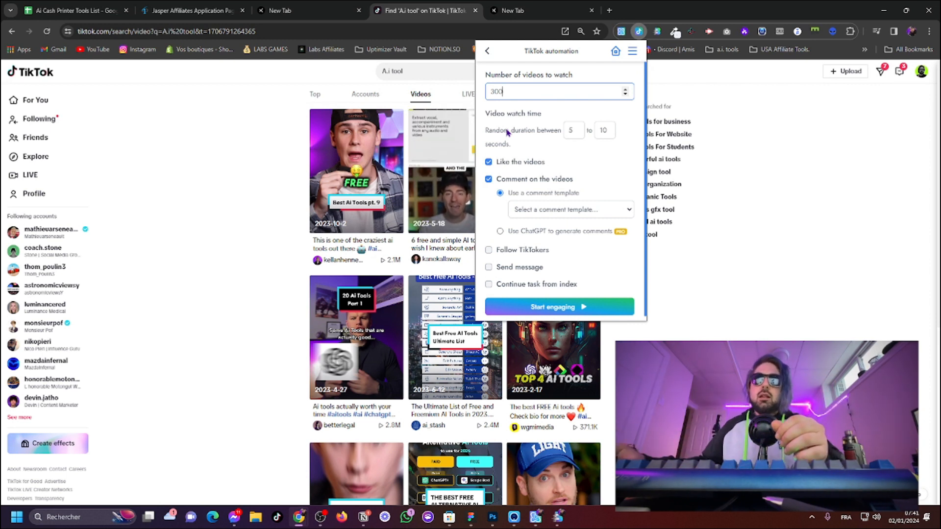
pyautogui.click(546, 231)
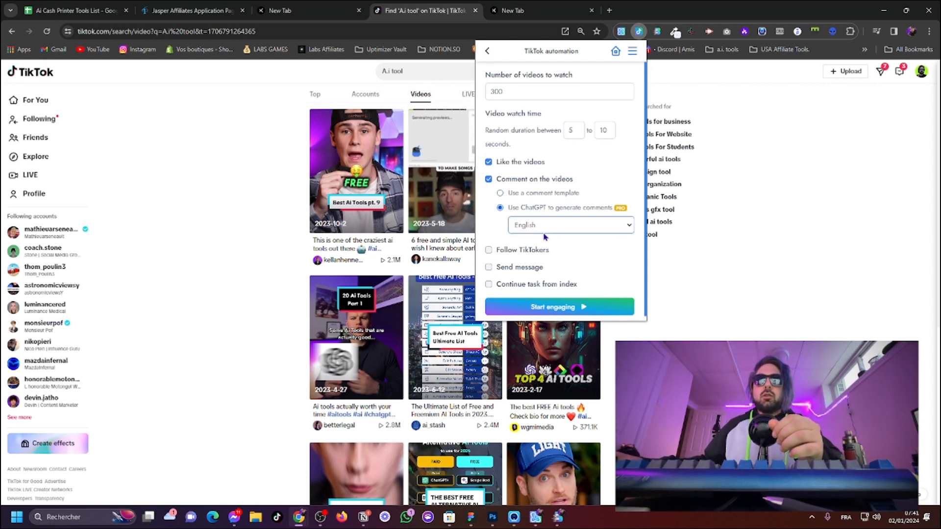
pyautogui.click(539, 252)
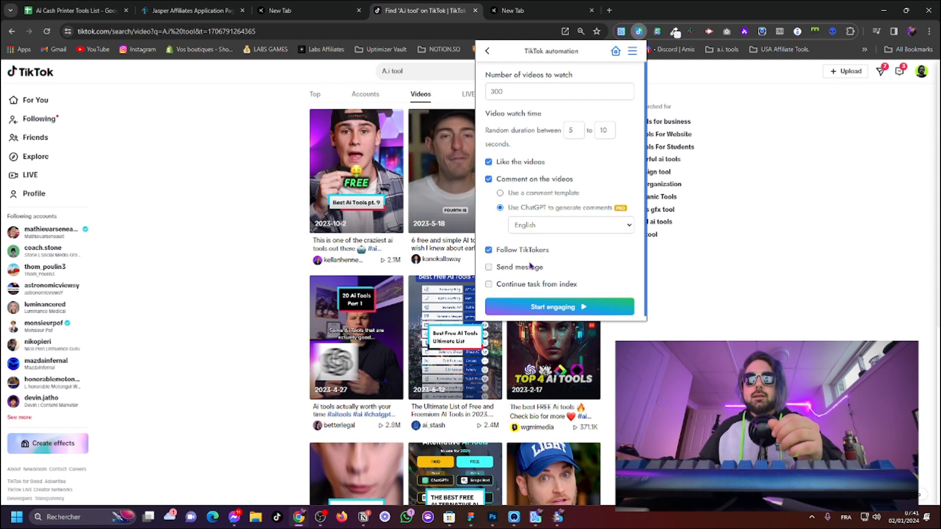
# - Enable sending messages with the CheatCodes LABS [REACH 1.2] template and start the TikTok engagement task
pyautogui.click(499, 269)
pyautogui.click(520, 284)
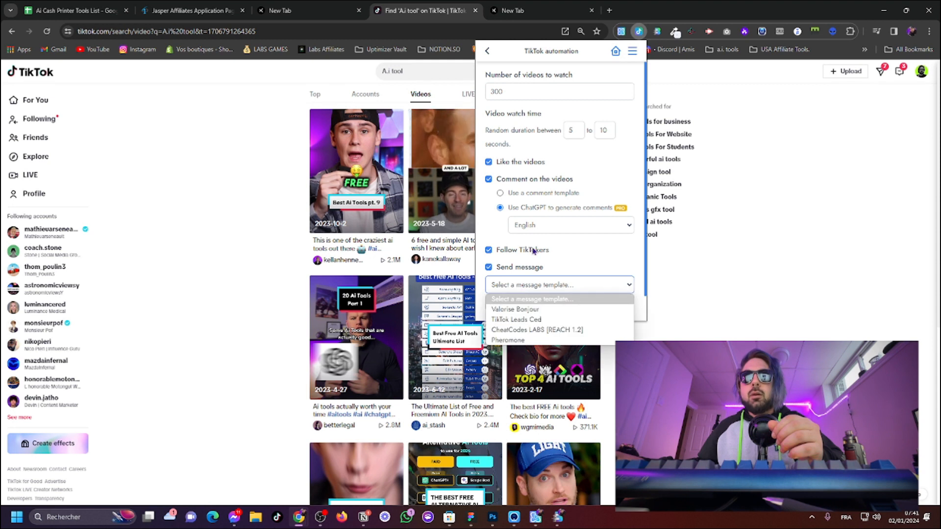
pyautogui.click(529, 330)
pyautogui.scroll(-1, 505, 291)
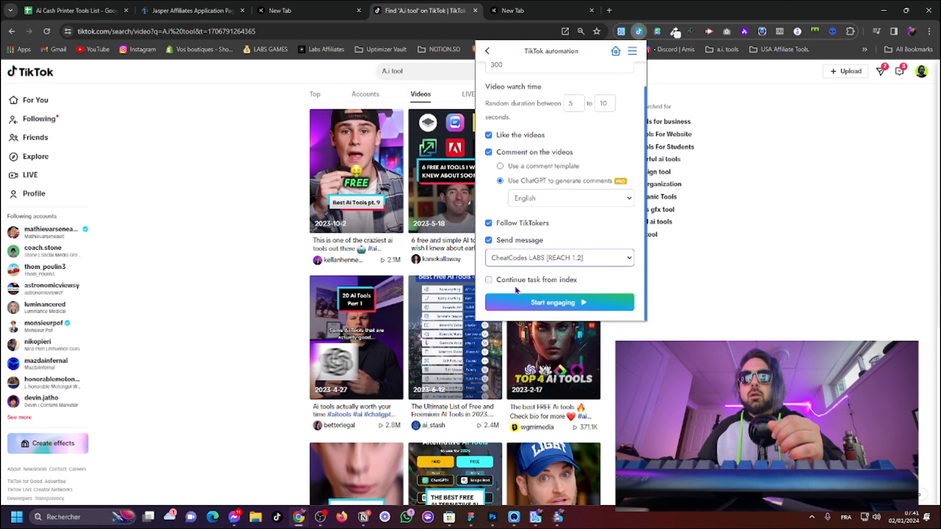
pyautogui.click(563, 304)
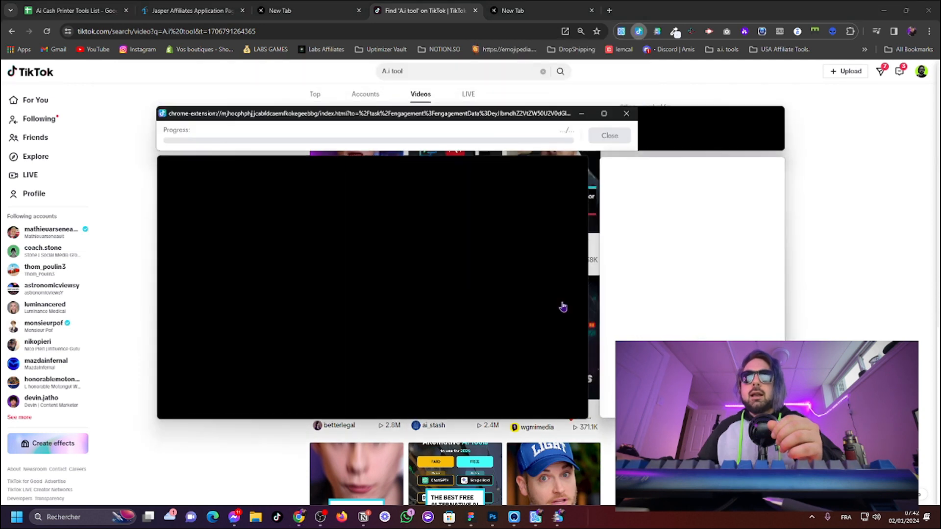